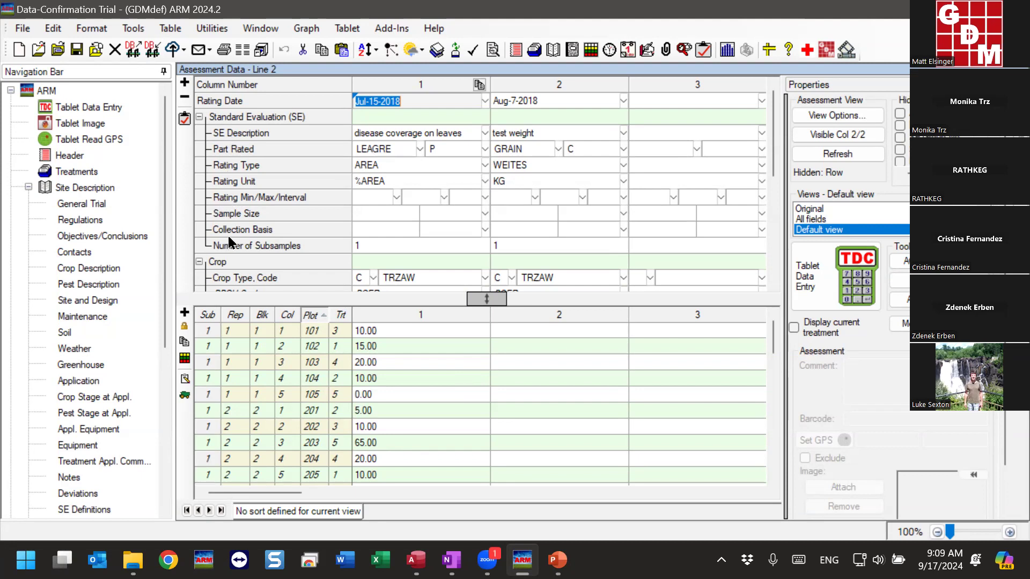
Set the rating minimum to 0 and maximum to 100 for assessment column 1, keeping the existing out-of-bounds data
click(360, 197)
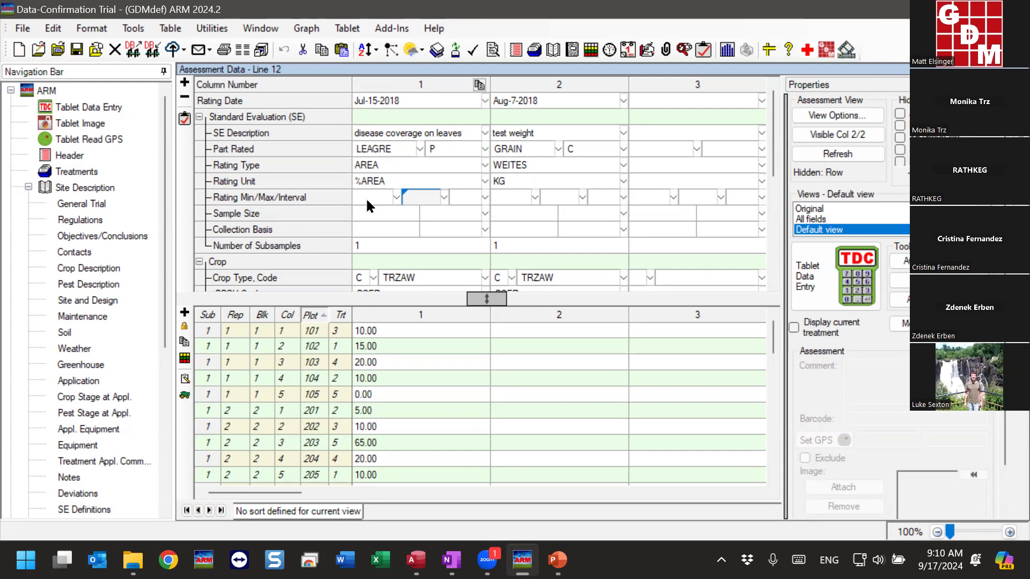
click(369, 133)
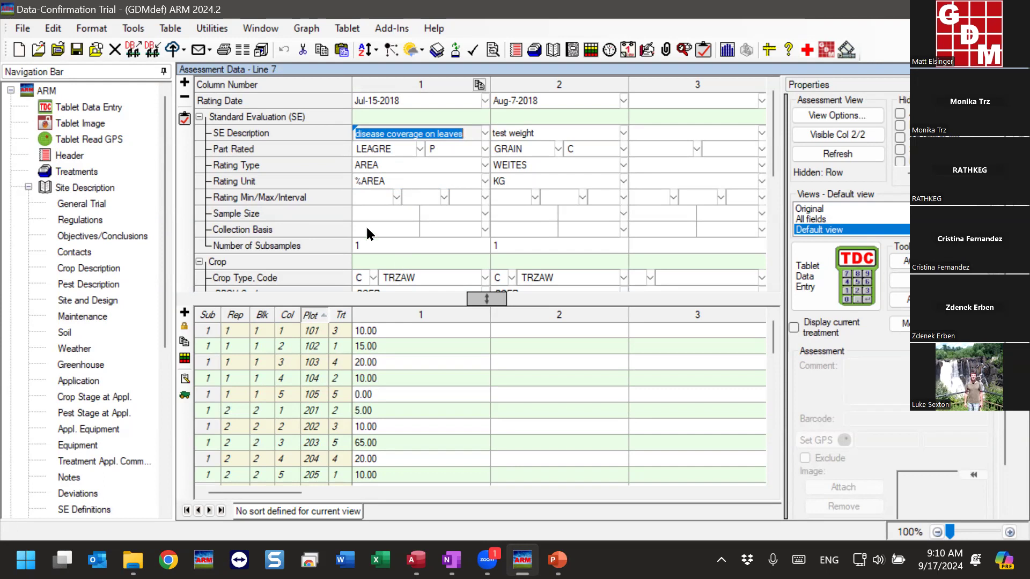
click(374, 184)
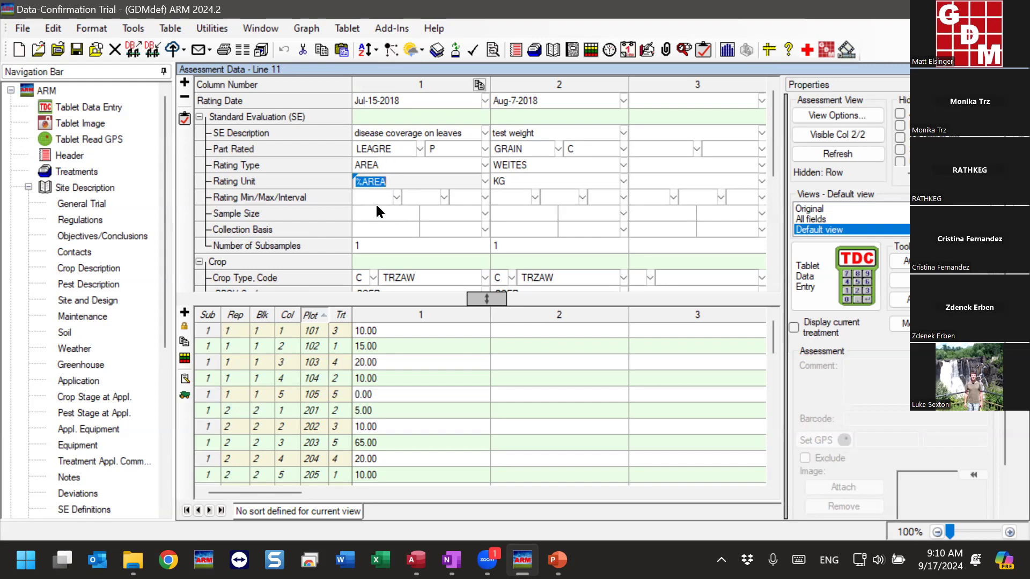
key(Return)
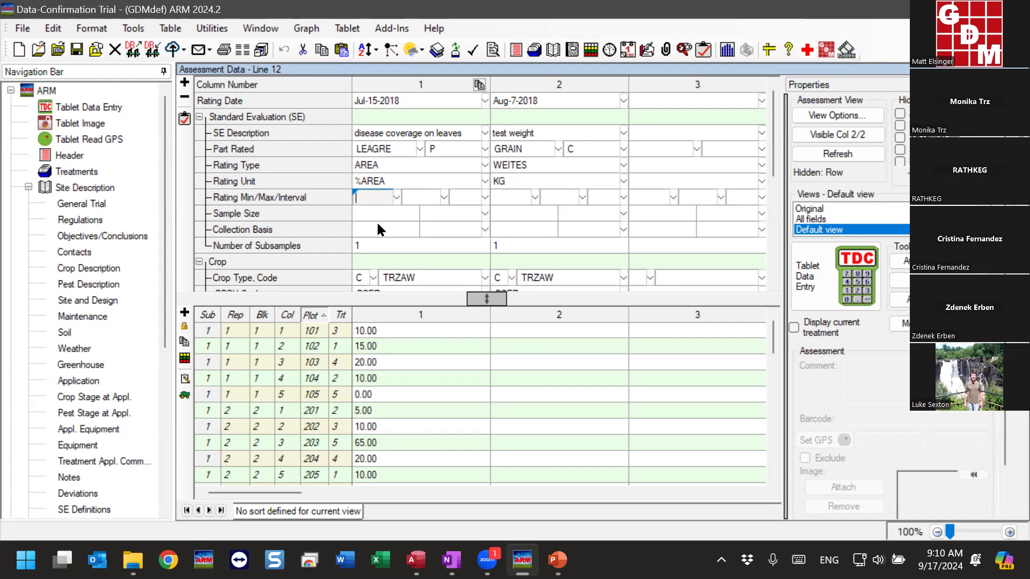
text(0)
key(Tab)
text(100)
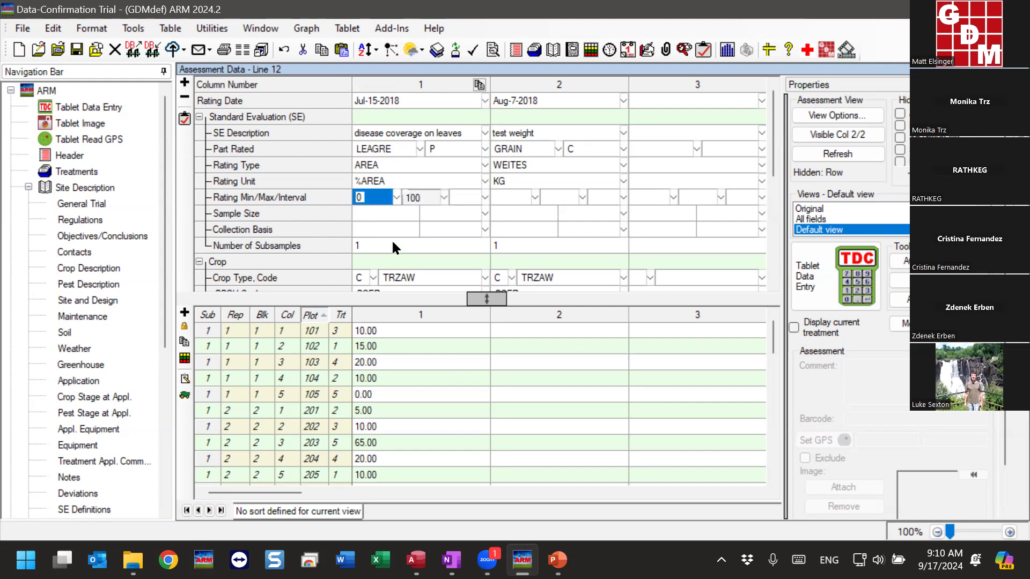
click(385, 211)
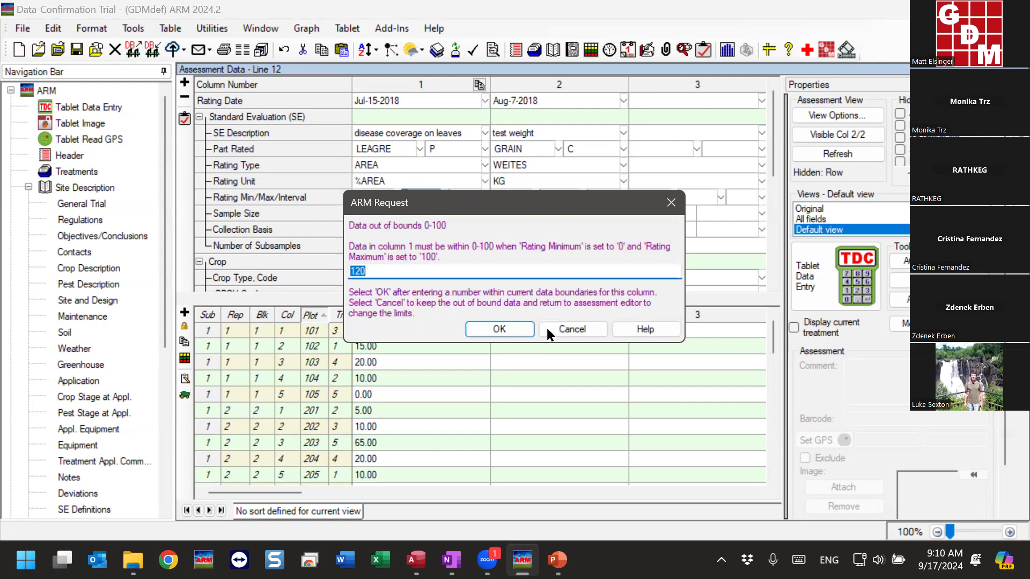
click(572, 329)
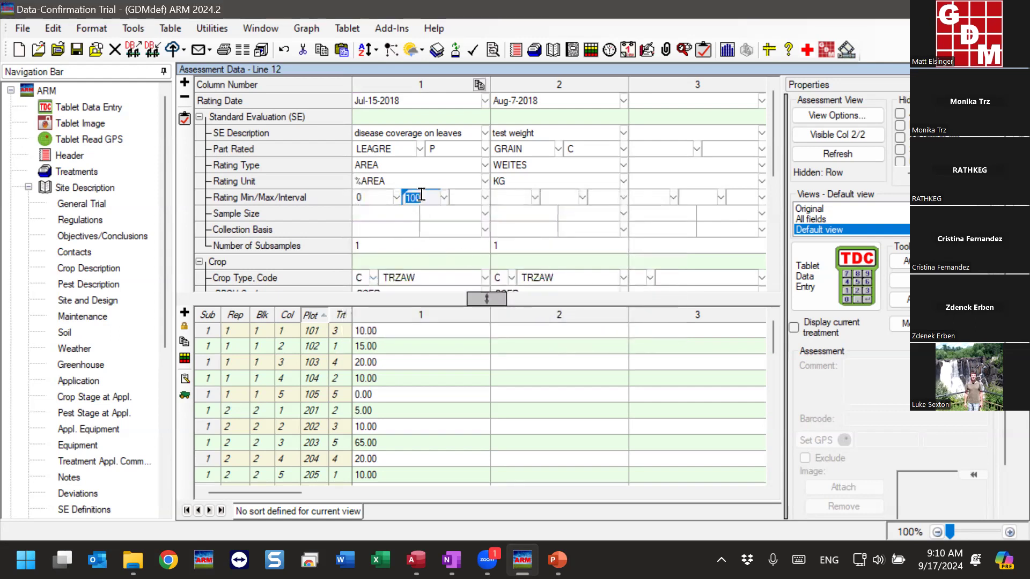
click(373, 196)
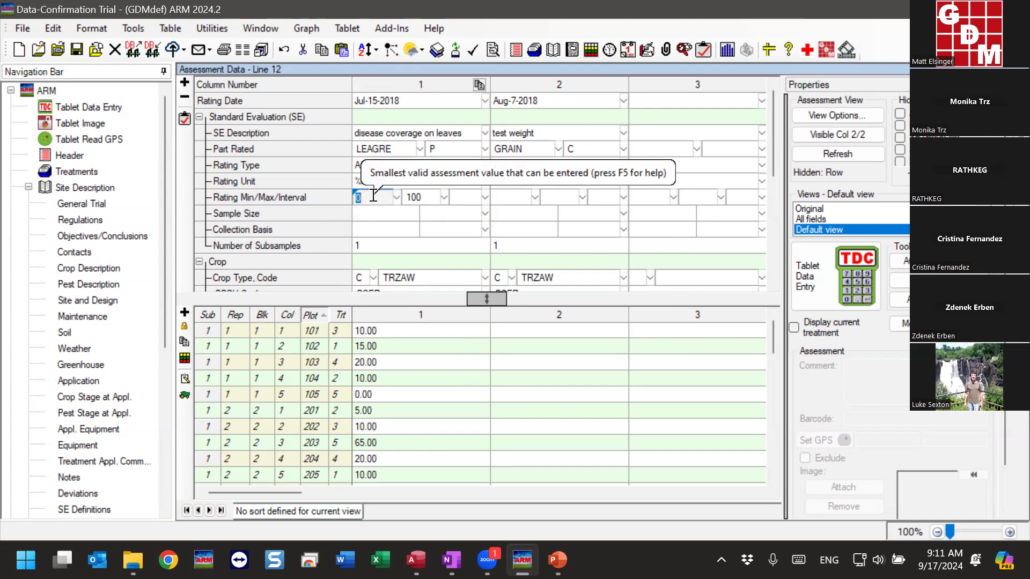
click(426, 199)
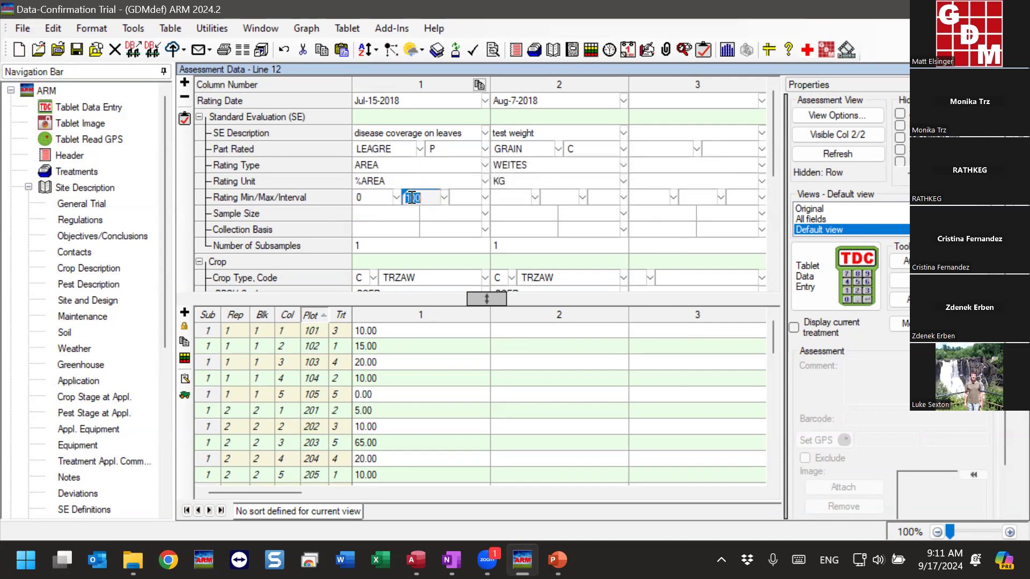
Examine the predefined minimum, maximum and interval limits of the rating units, including %INCID and 0-3, without changing column 1's unit
click(486, 183)
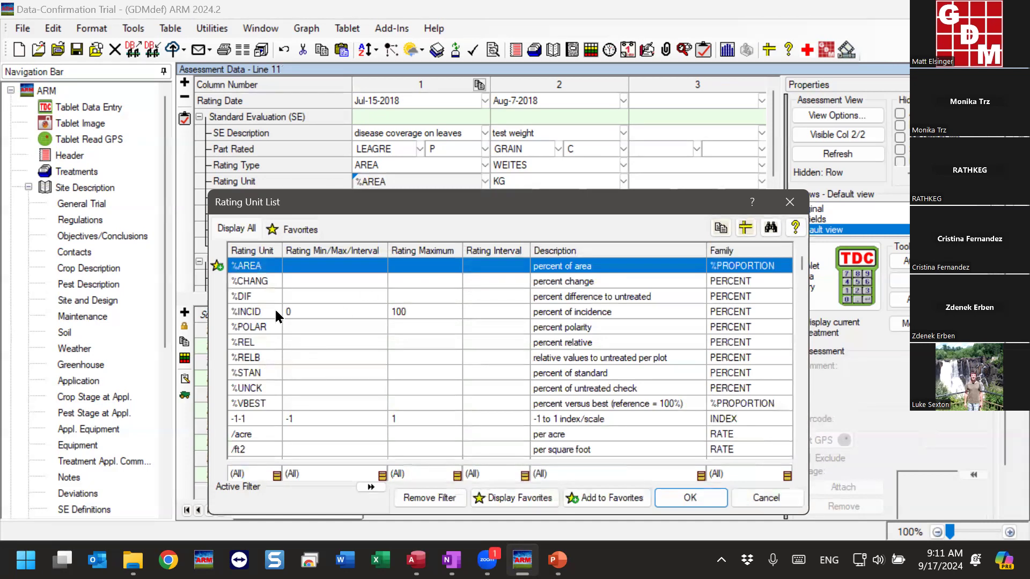
click(308, 311)
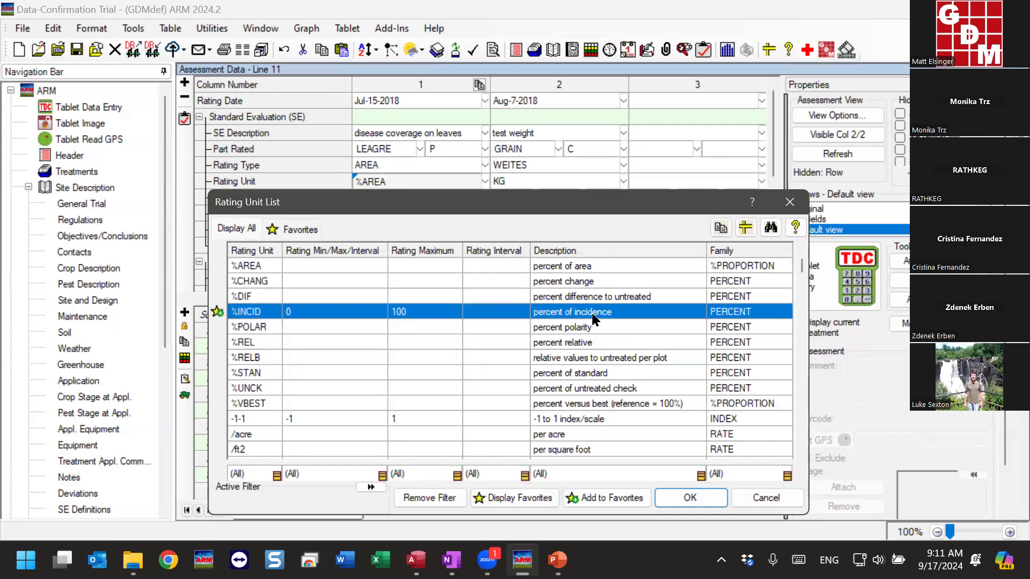
scroll(481, 348, down, 19)
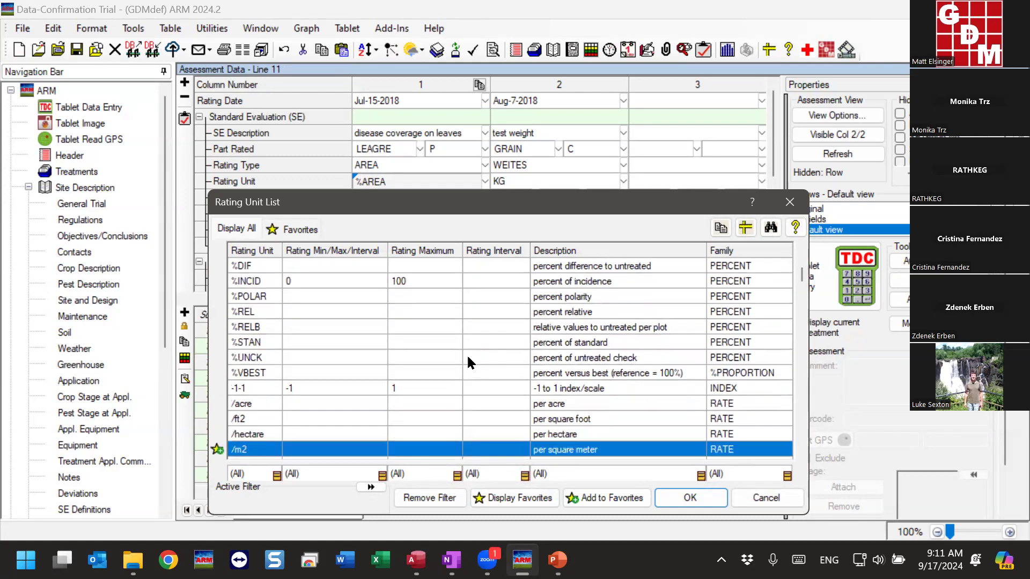
scroll(466, 359, down, 3)
scroll(300, 349, down, 3)
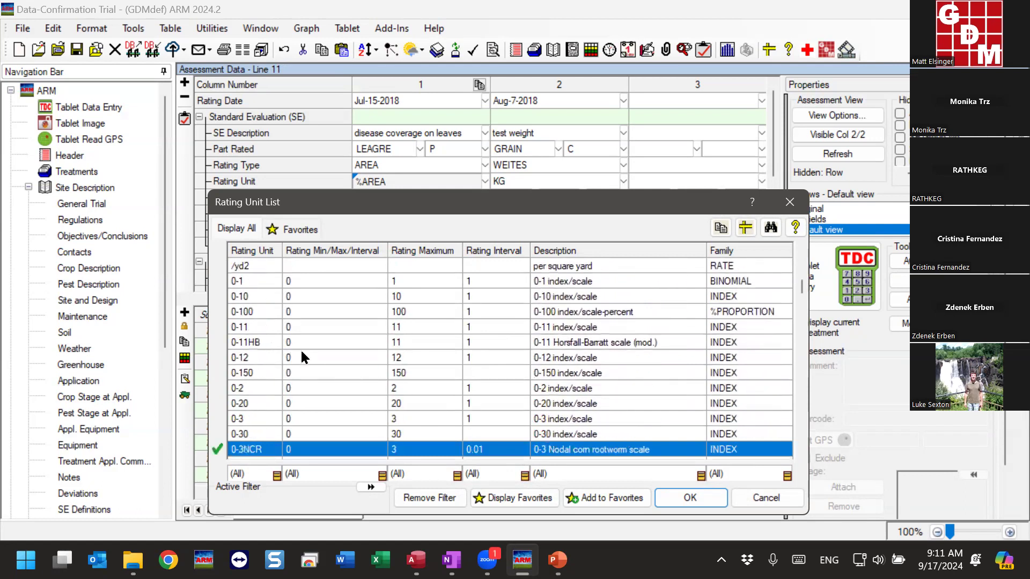
scroll(294, 344, down, 3)
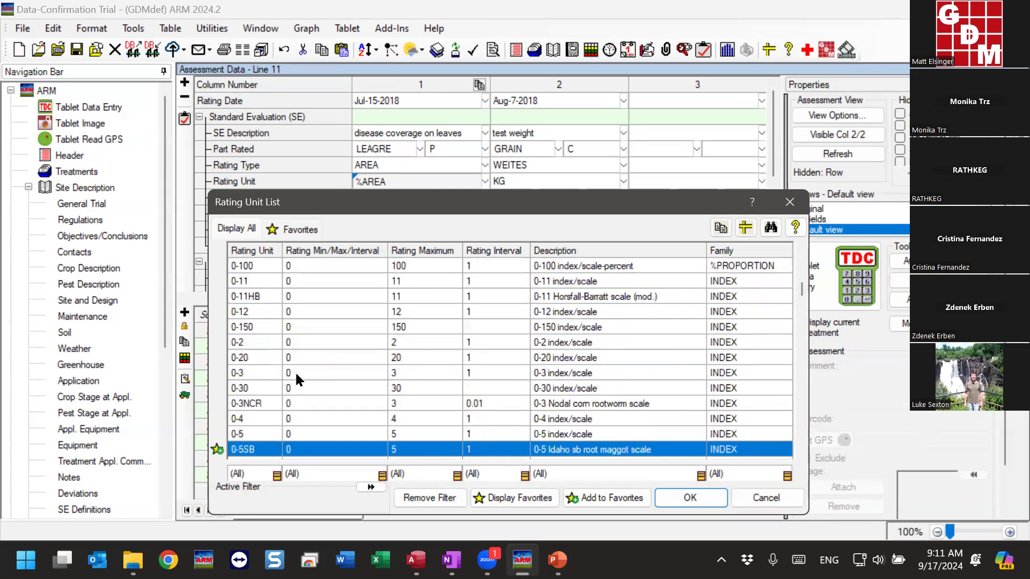
click(294, 373)
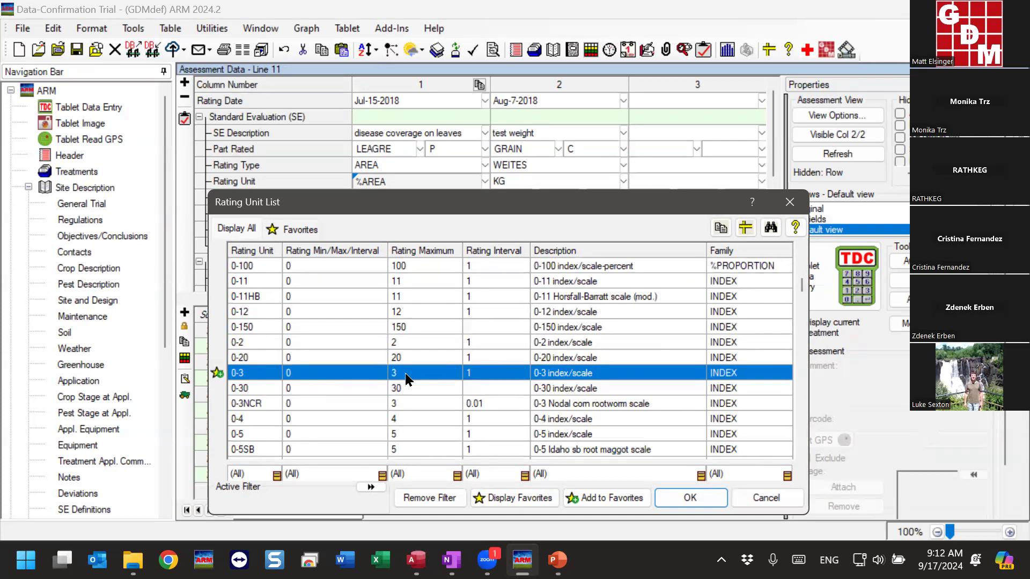
click(754, 500)
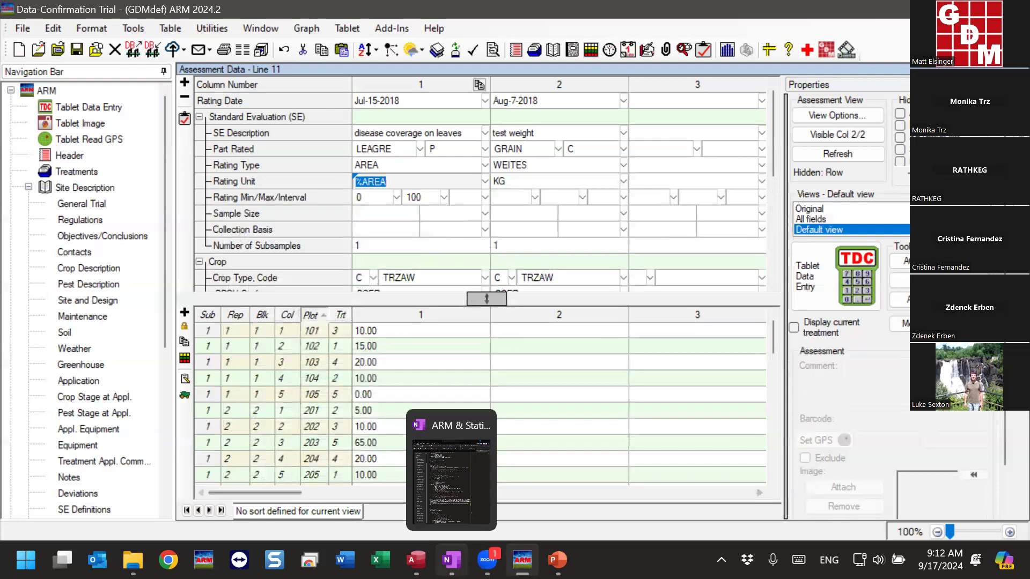
Try the out-of-range value 110 for plot 101 in assessment column 1, and correct it to 10
click(376, 329)
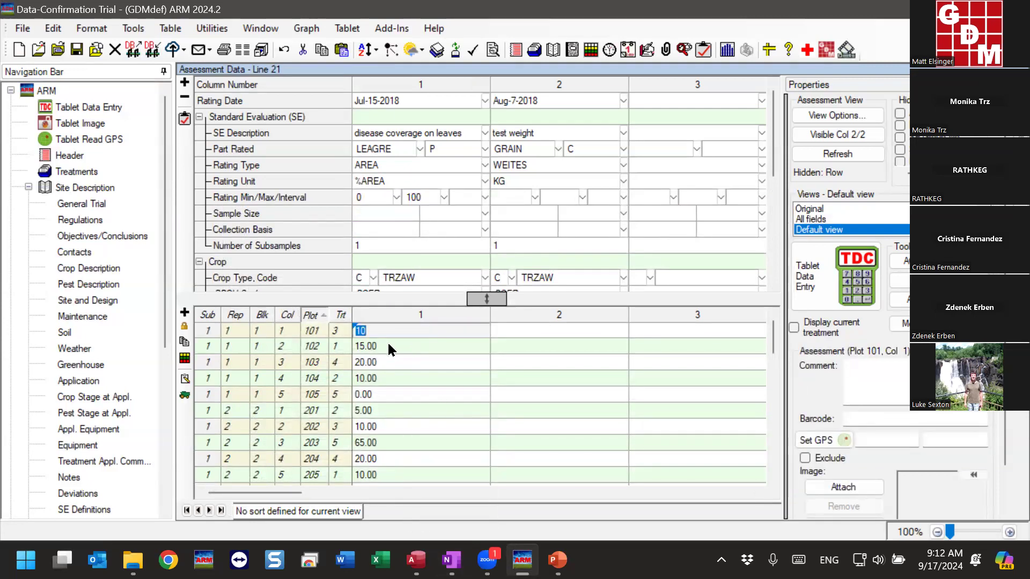
text(110)
click(387, 340)
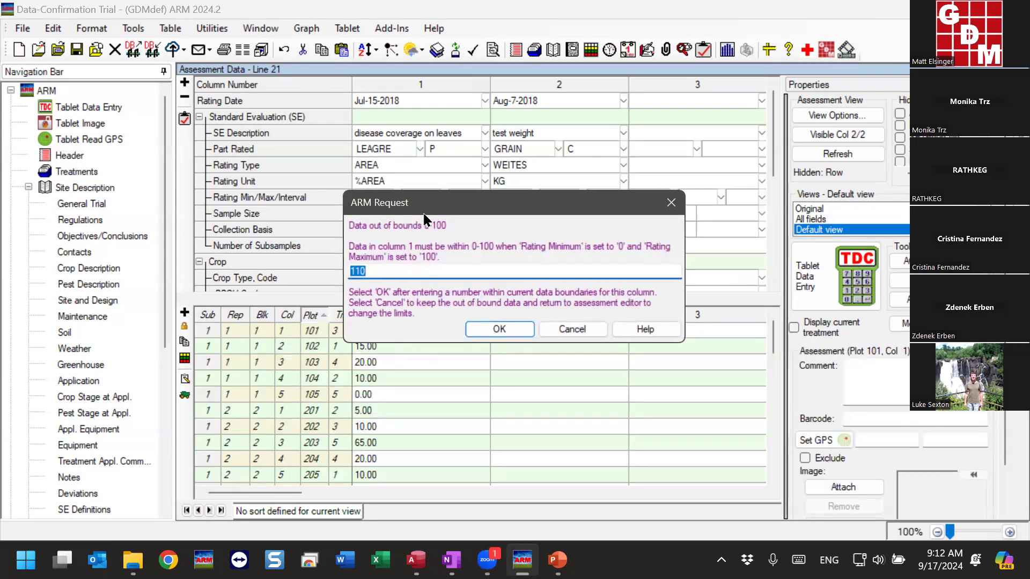
drag(429, 212, 380, 227)
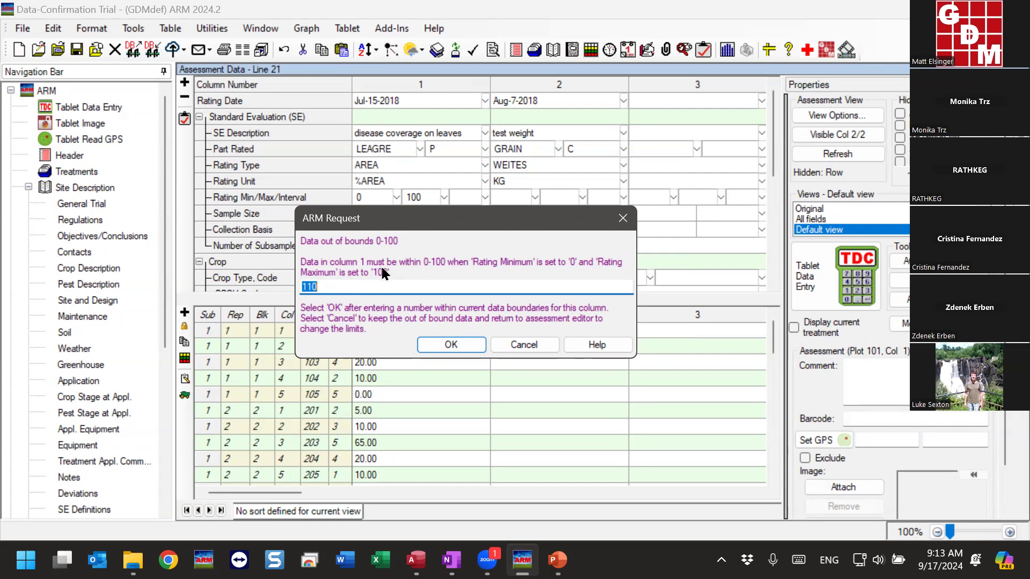
text(10)
click(436, 344)
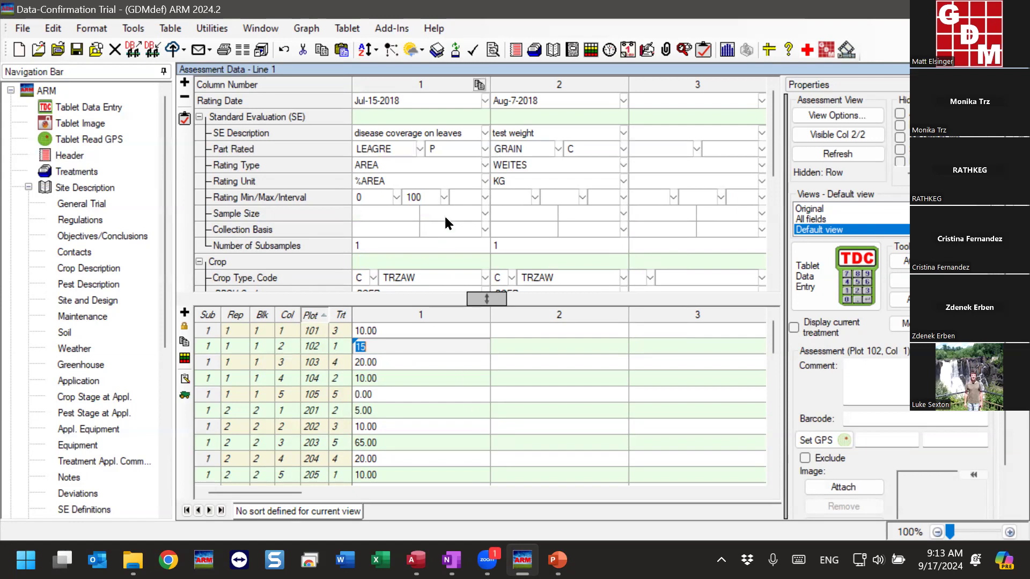
Add %AREA to the rating unit favorites from column 1's unit list, and display the favorites
click(434, 184)
click(484, 181)
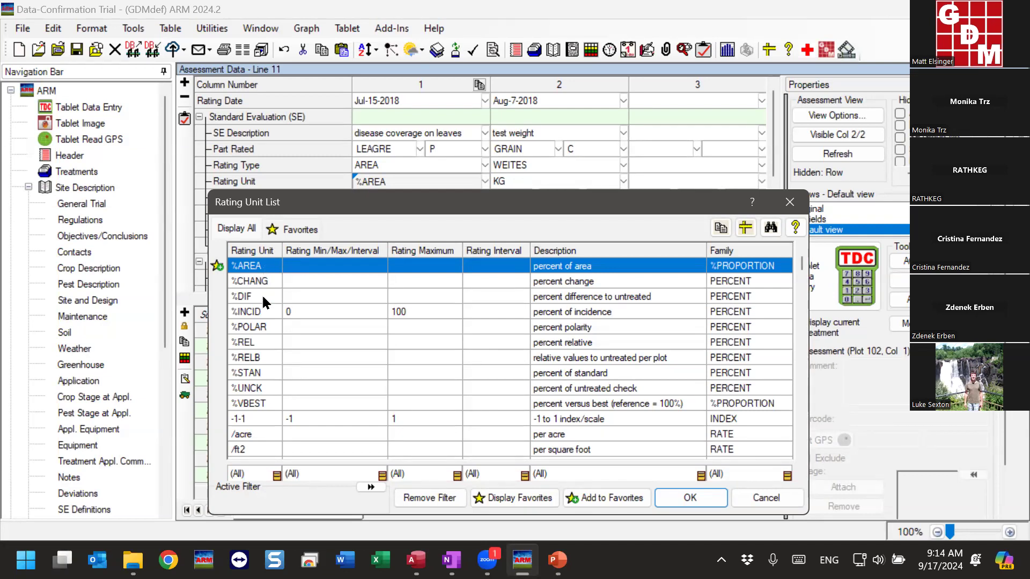
scroll(262, 281, up, 2)
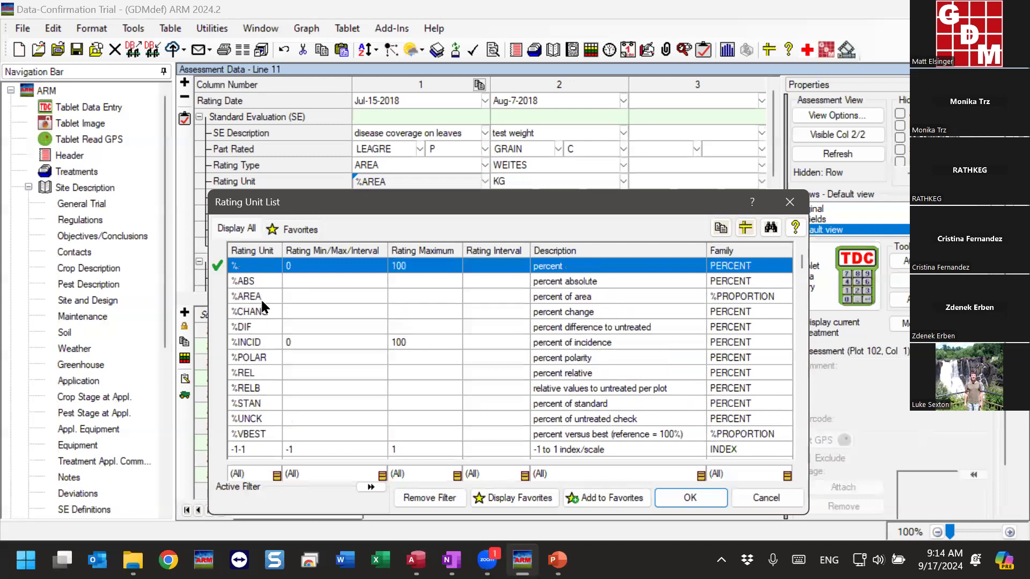
click(261, 298)
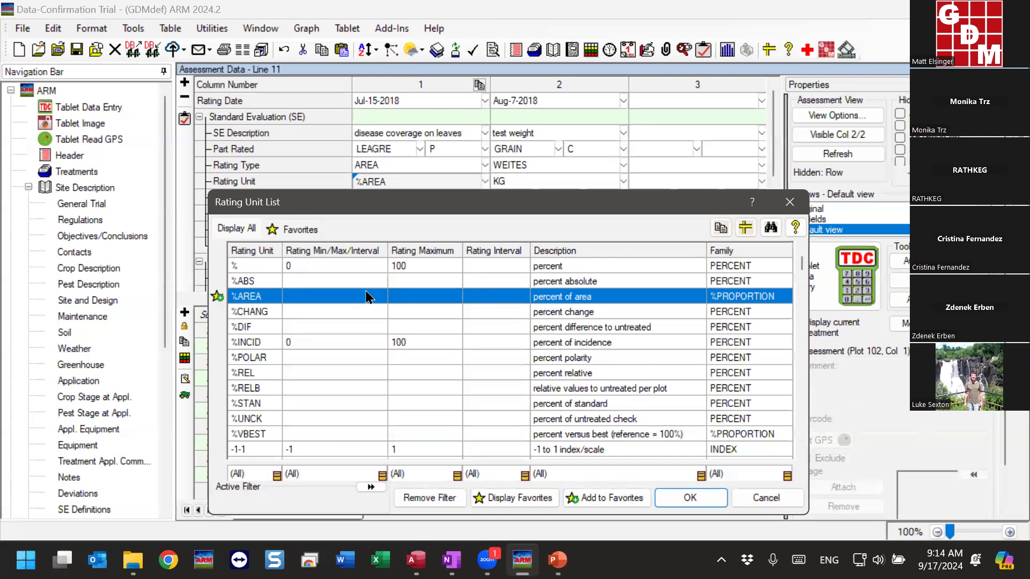
click(217, 297)
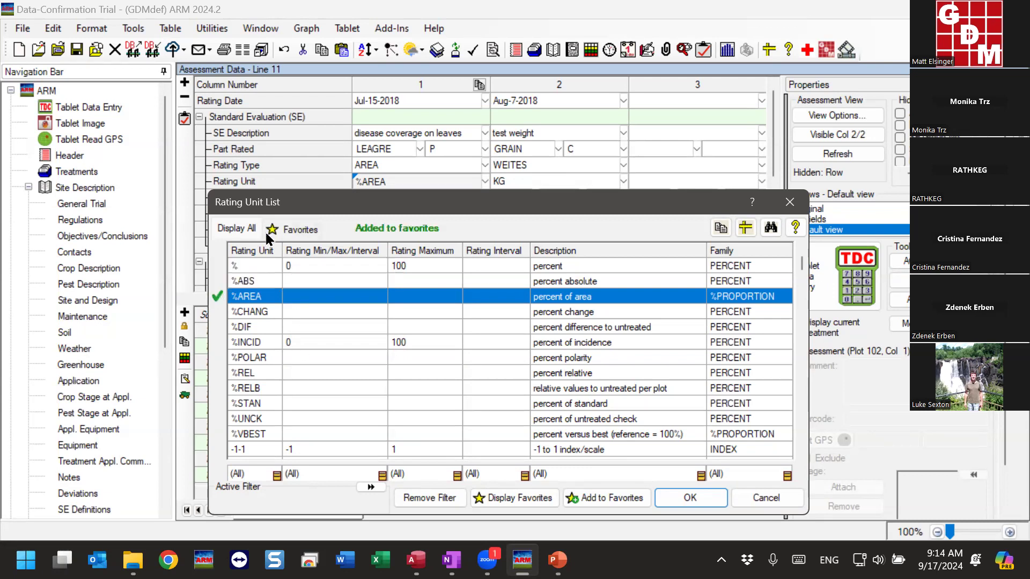
click(294, 235)
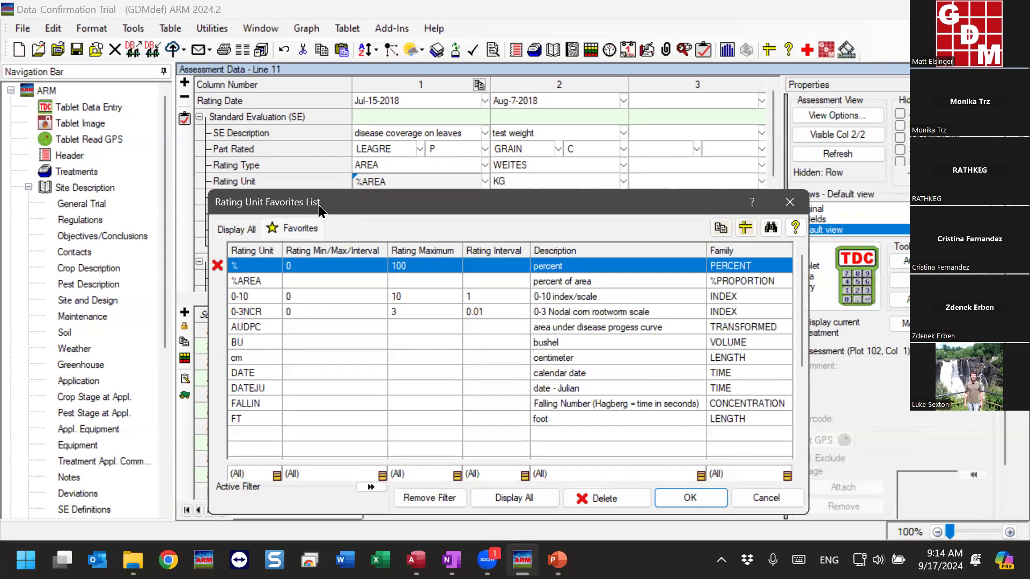
Open the RatingUn.lst8 validation list from the GDMdef folder for editing
drag(320, 210, 365, 149)
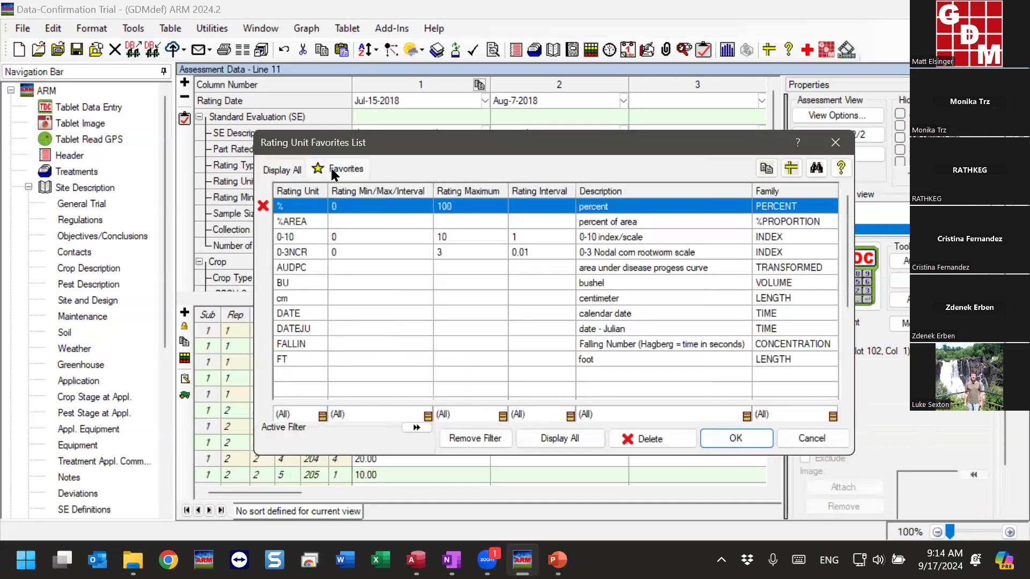
click(52, 30)
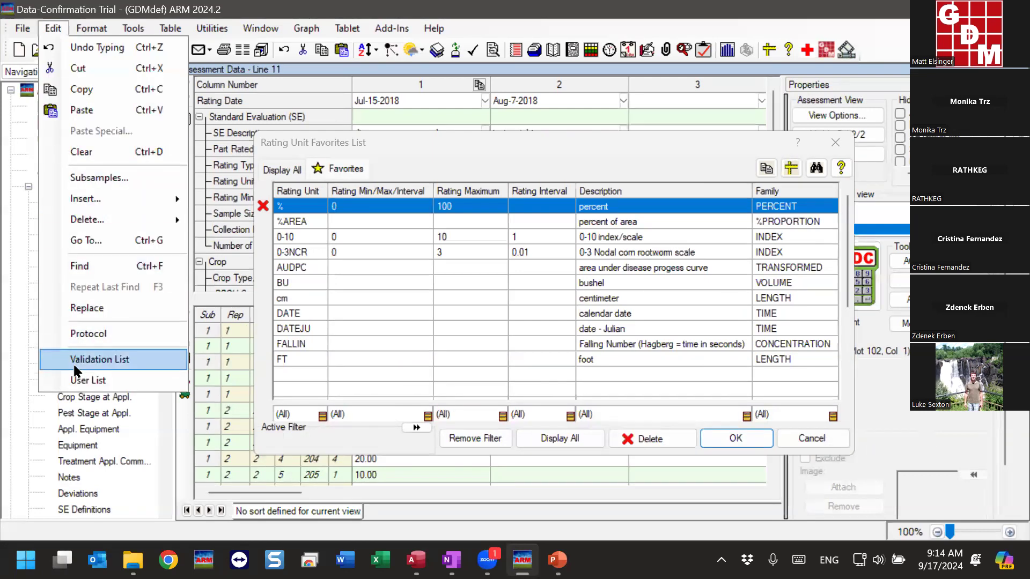
click(120, 359)
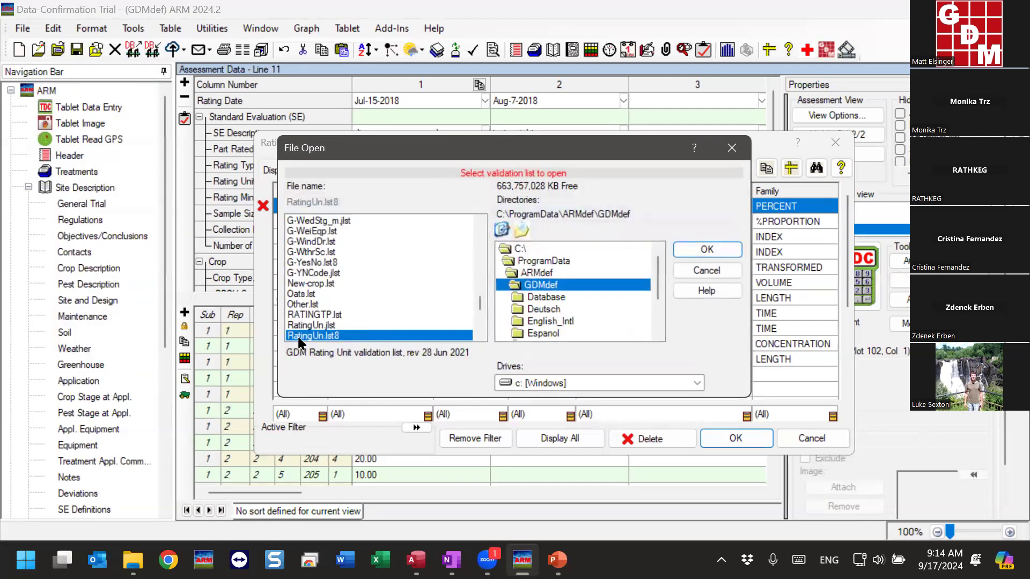
drag(348, 150, 432, 152)
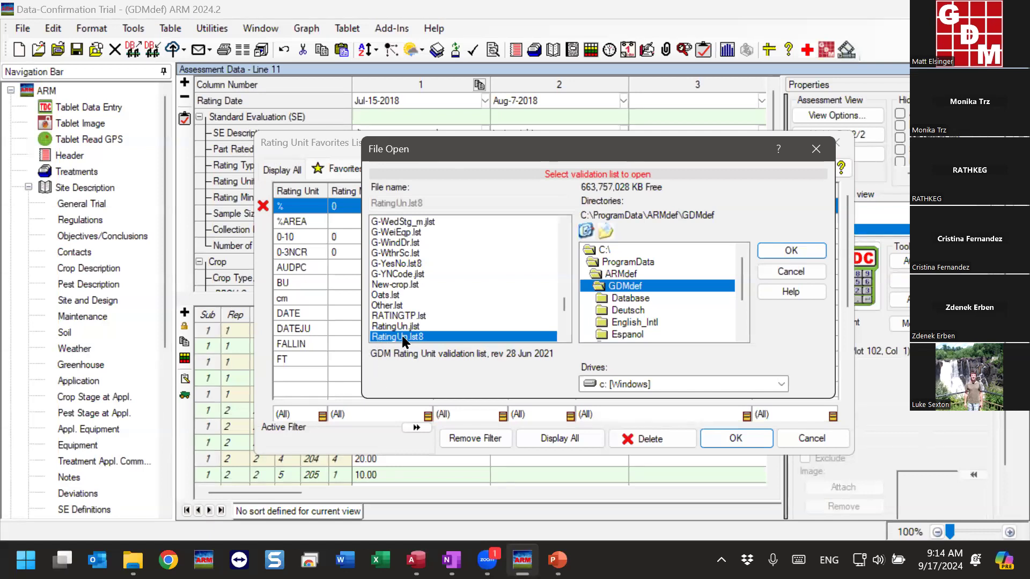
click(792, 251)
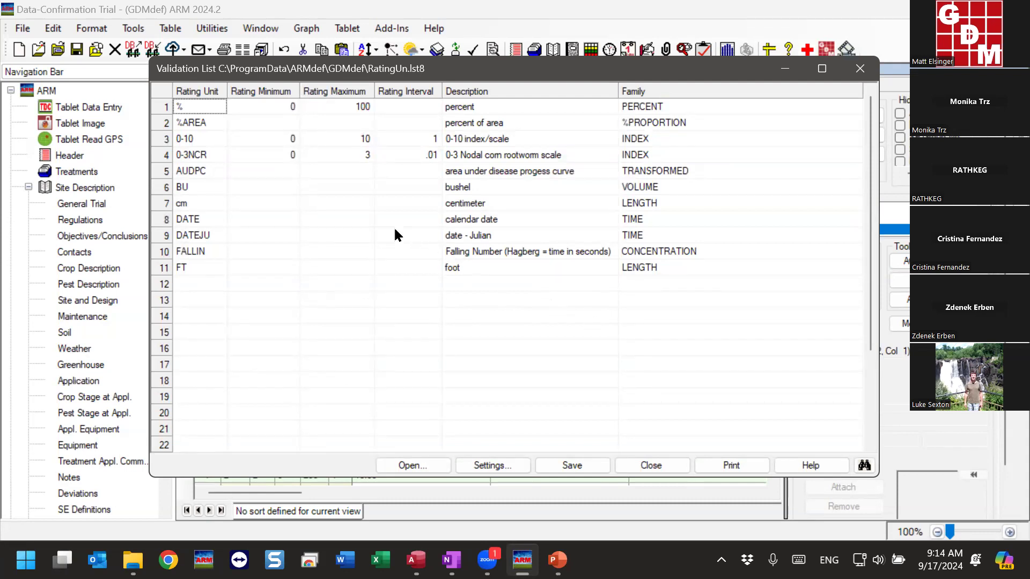
Set the %AREA unit's rating minimum to 0 and maximum to 100, and save and close the validation list
click(260, 121)
text(0)
click(348, 123)
text(100)
click(191, 123)
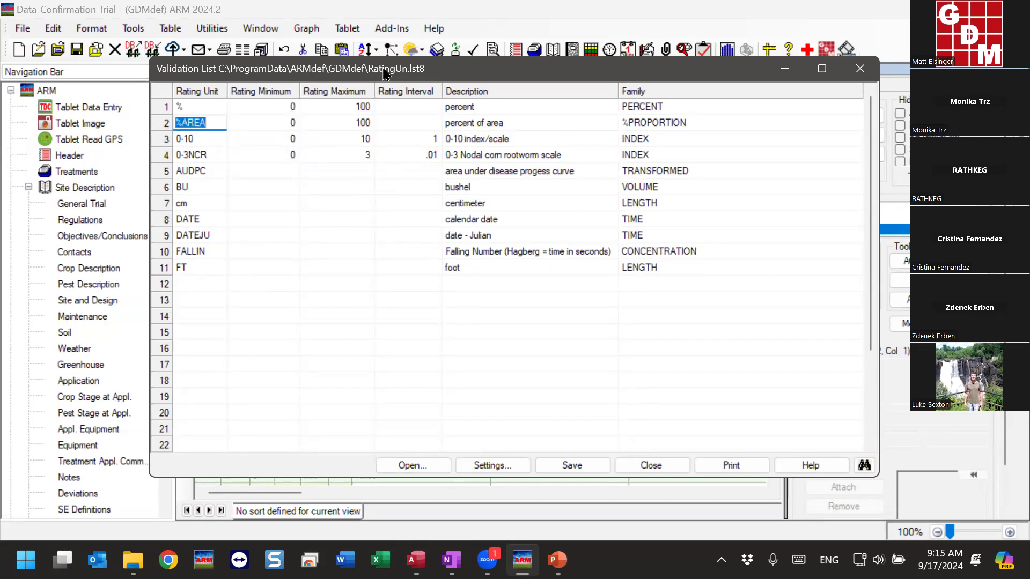
click(271, 122)
click(341, 124)
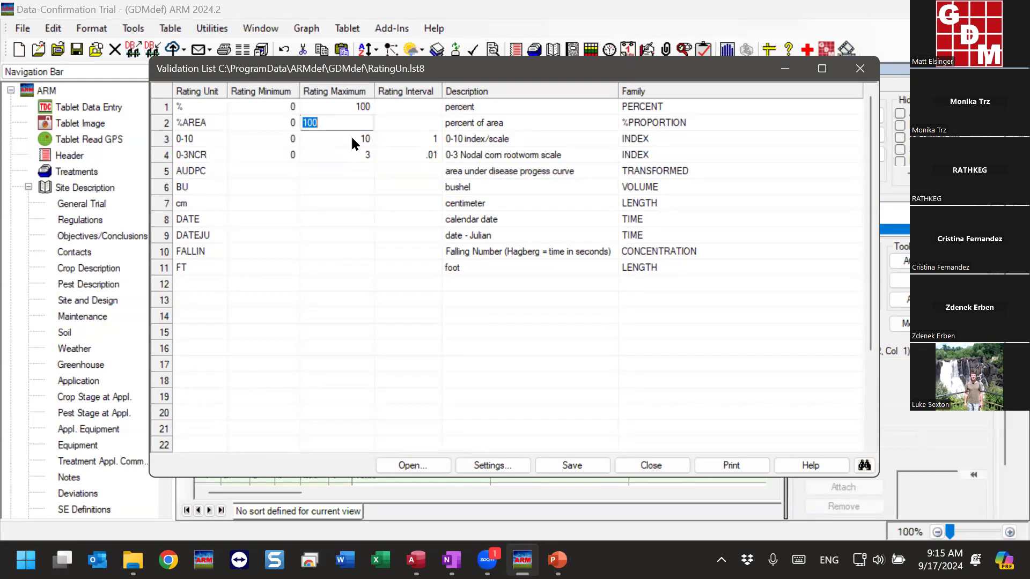
click(277, 122)
click(315, 122)
click(164, 126)
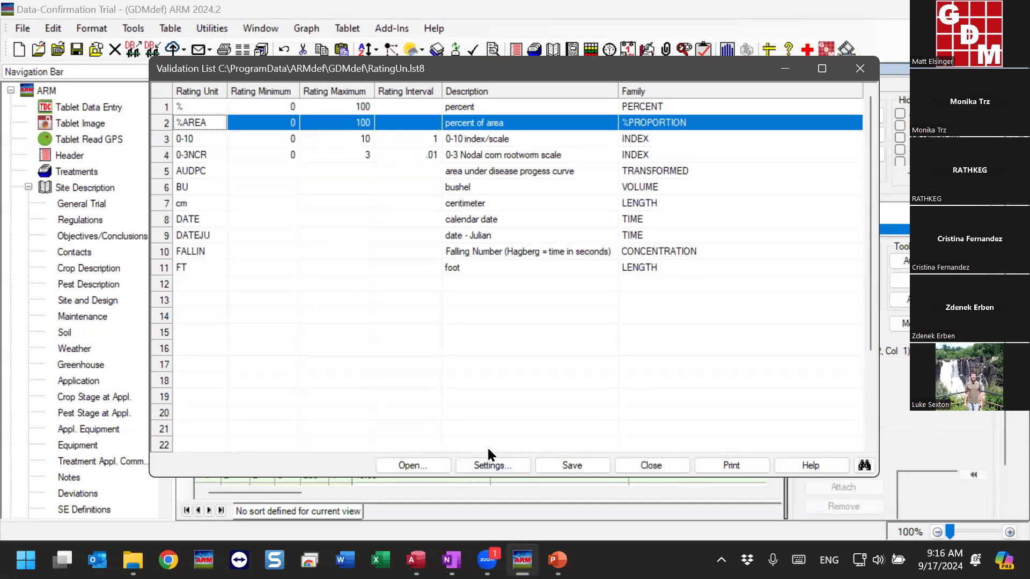
click(571, 470)
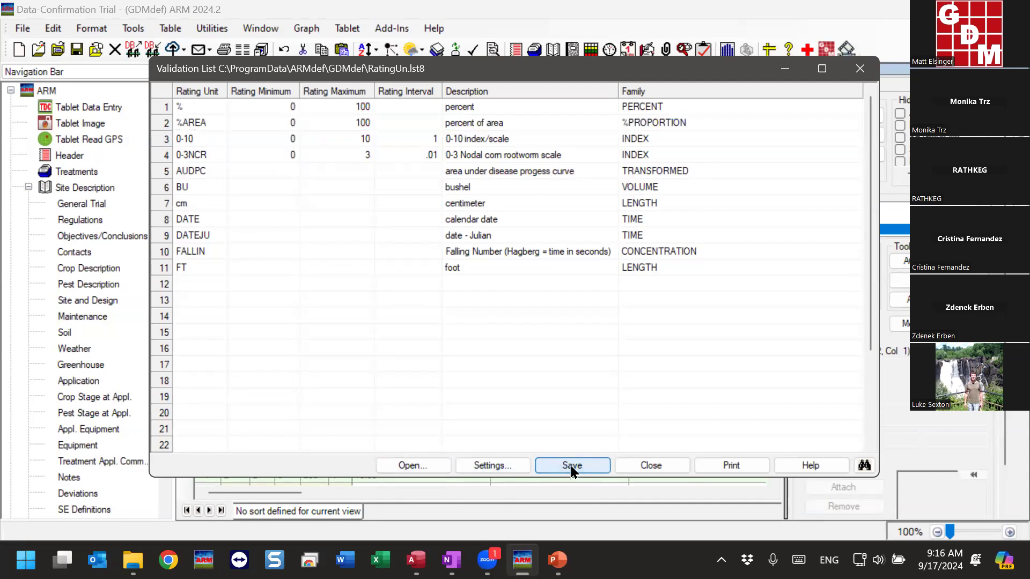
click(662, 465)
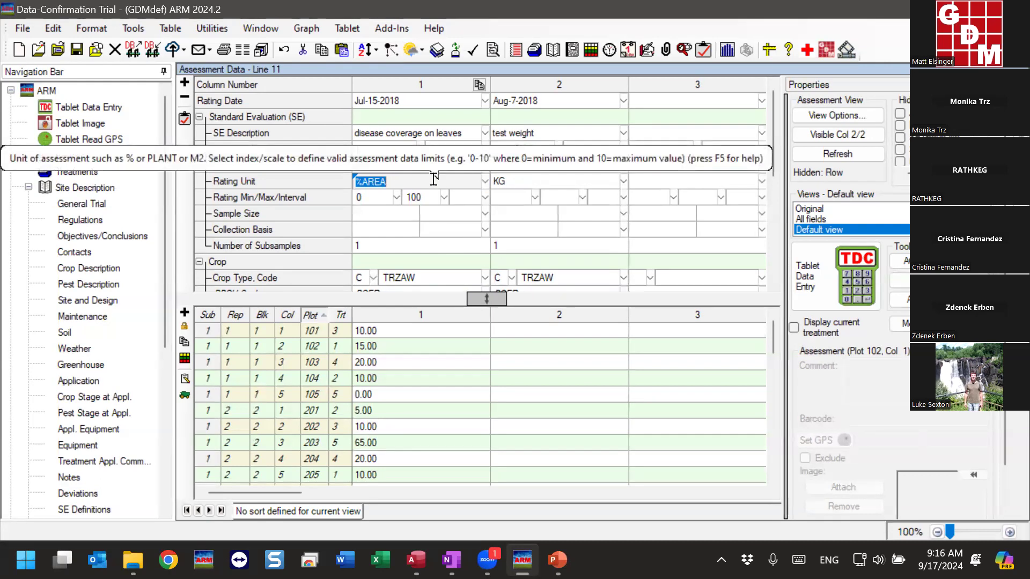
Assign the 0-10 index/scale unit from the rating unit favorites to assessment column 3, and select its rating interval
click(659, 182)
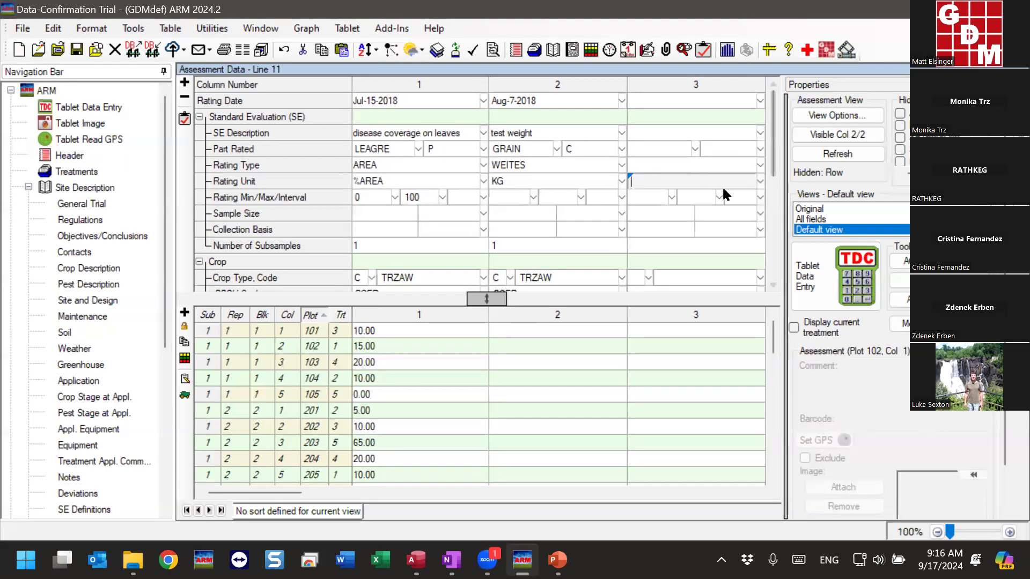
click(761, 182)
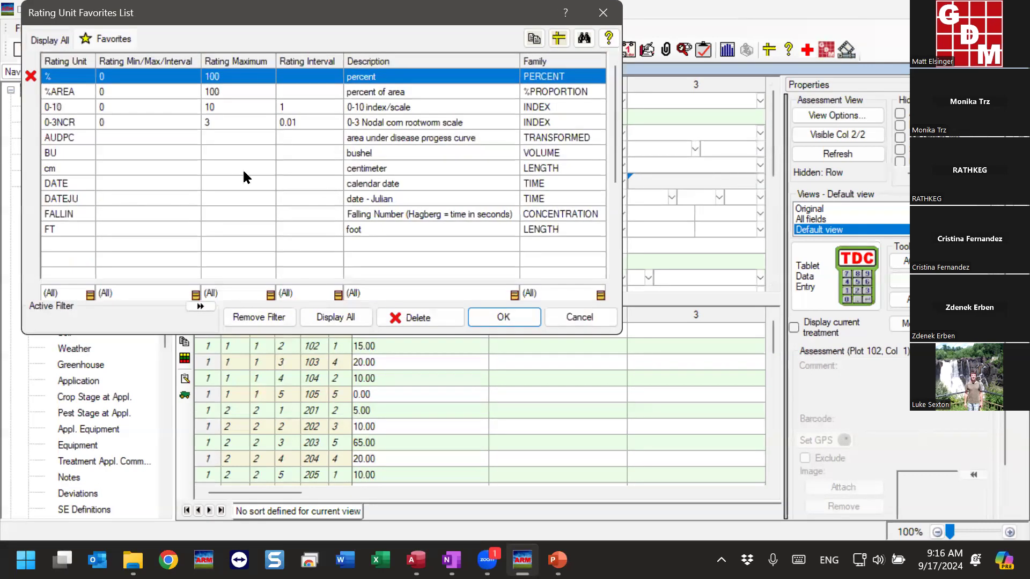
click(59, 110)
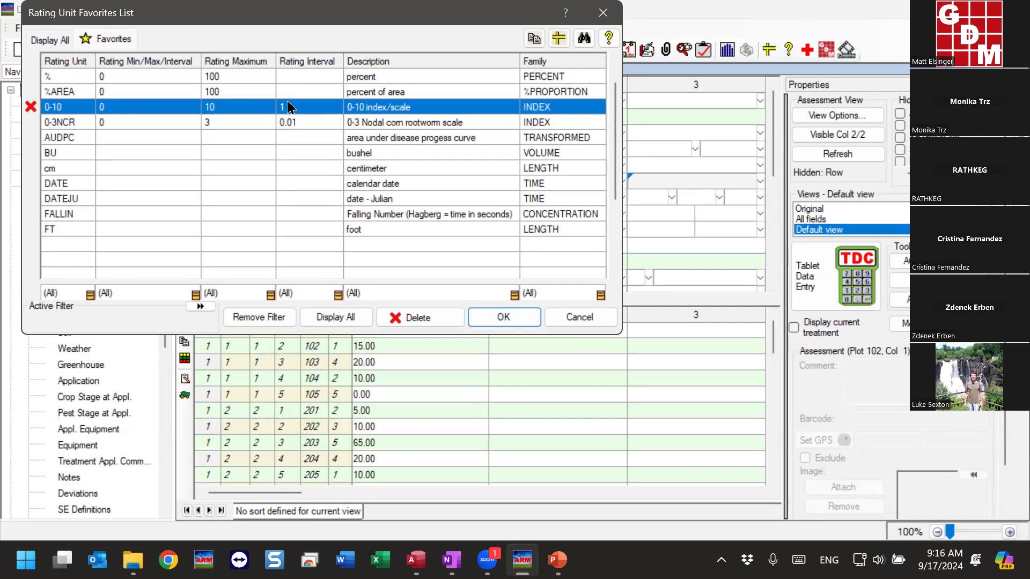
click(516, 314)
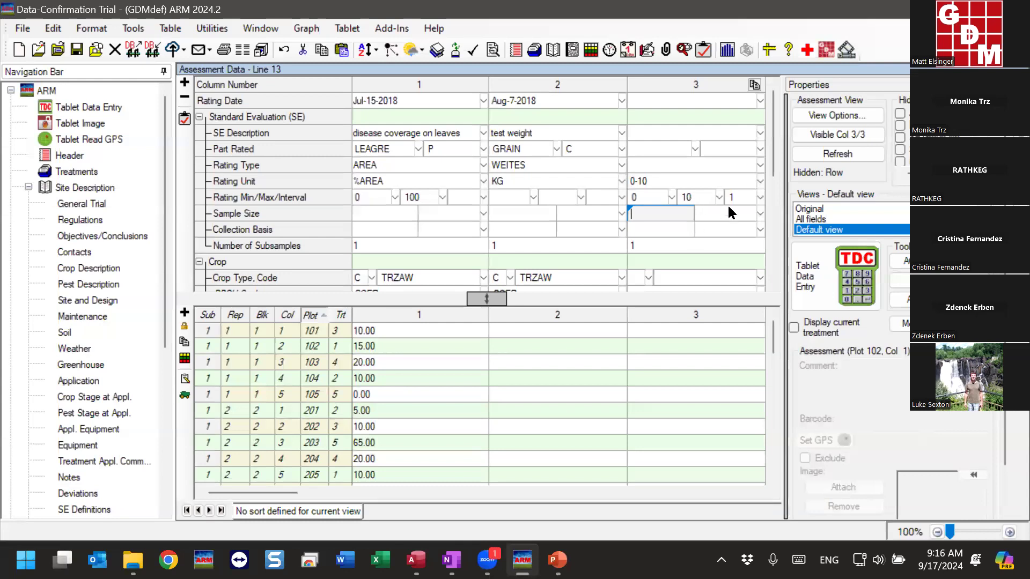
click(740, 199)
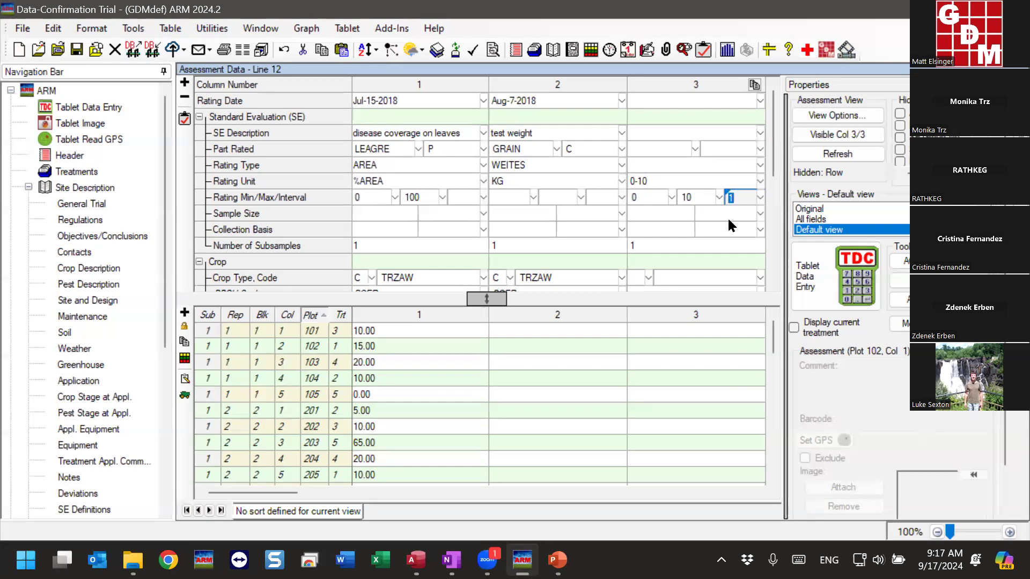
Try the value 1.5 for plot 101 in assessment column 3, and correct it to 2
click(646, 330)
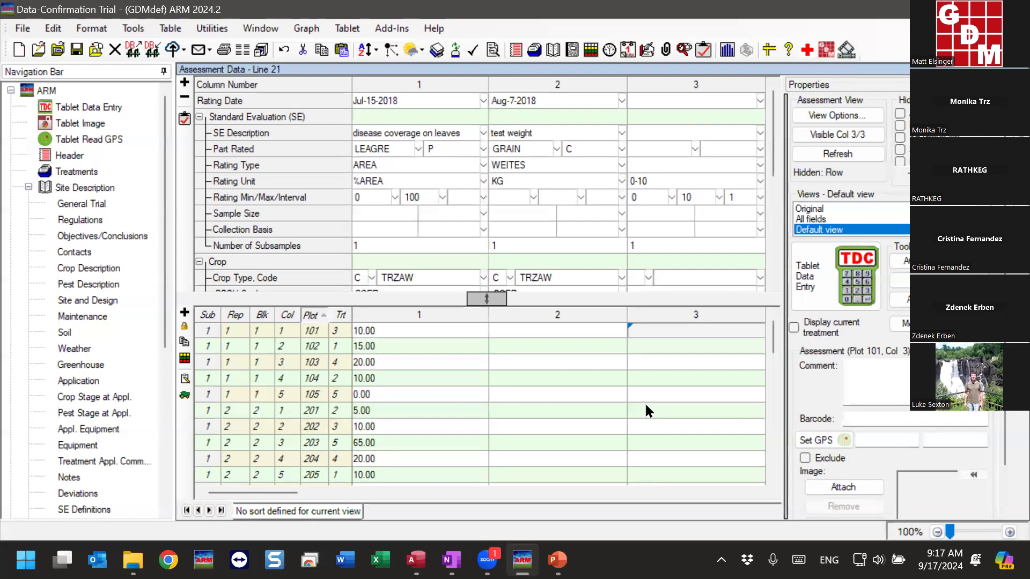
text(1.5)
key(Return)
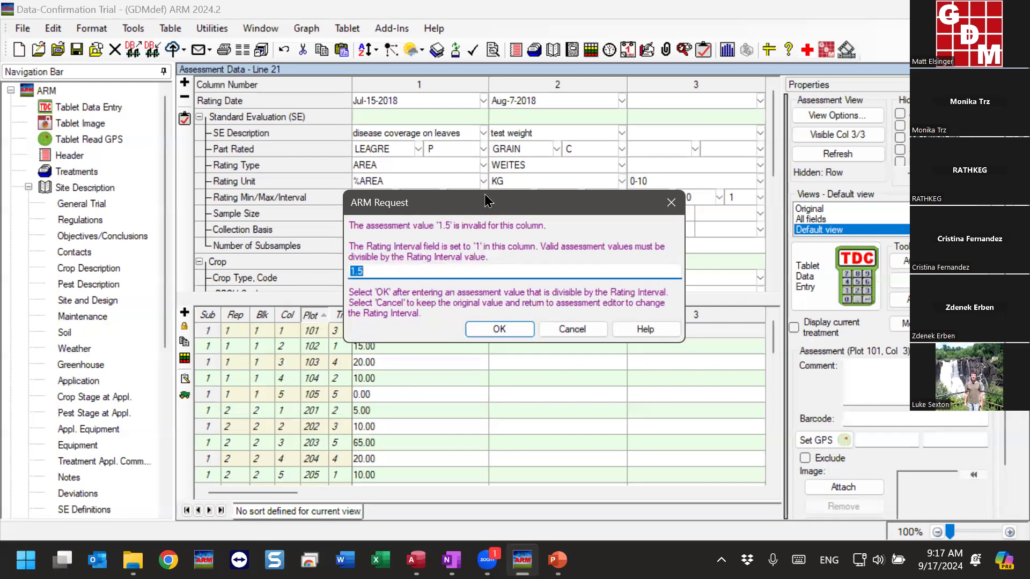
drag(486, 204, 368, 208)
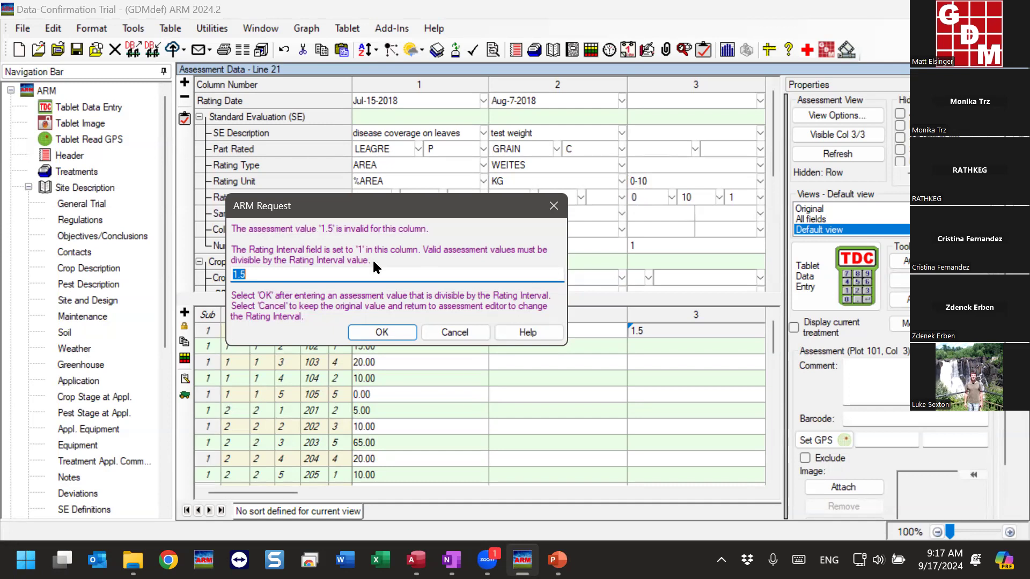
text(2)
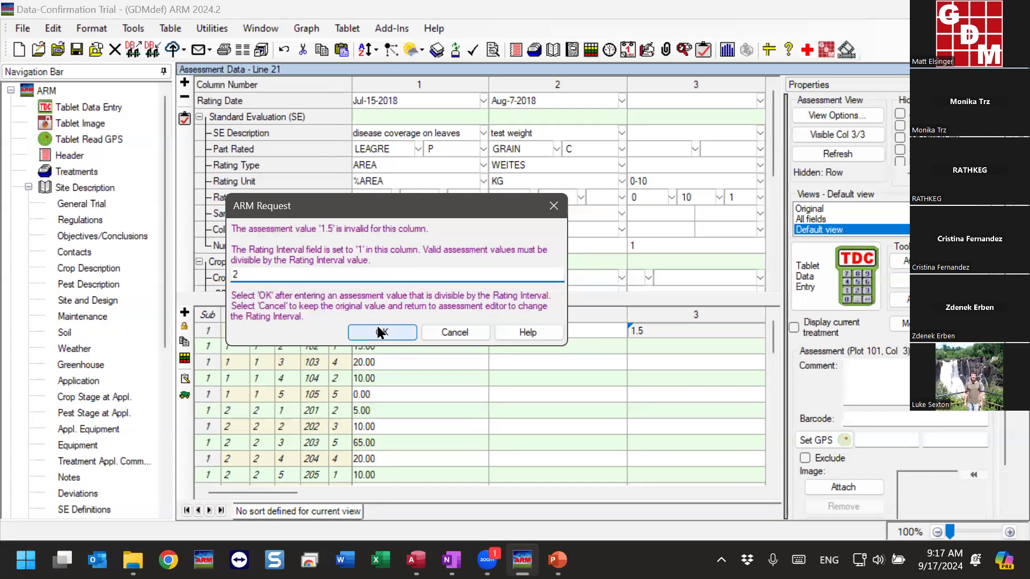
key(Return)
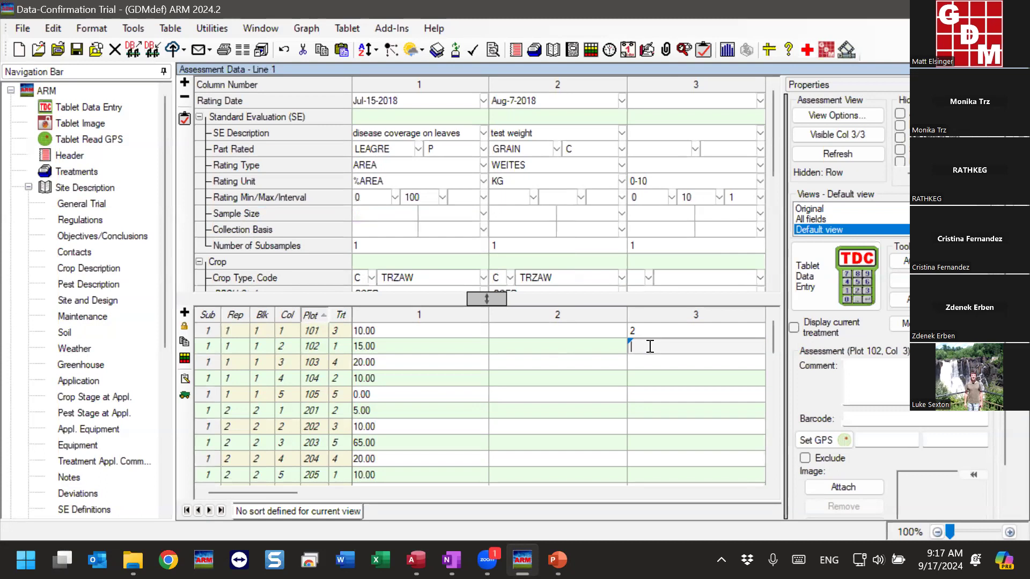
Change column 3's rating unit to 0-3NCR from the favorites, and enter 2.15 for plot 102
click(680, 183)
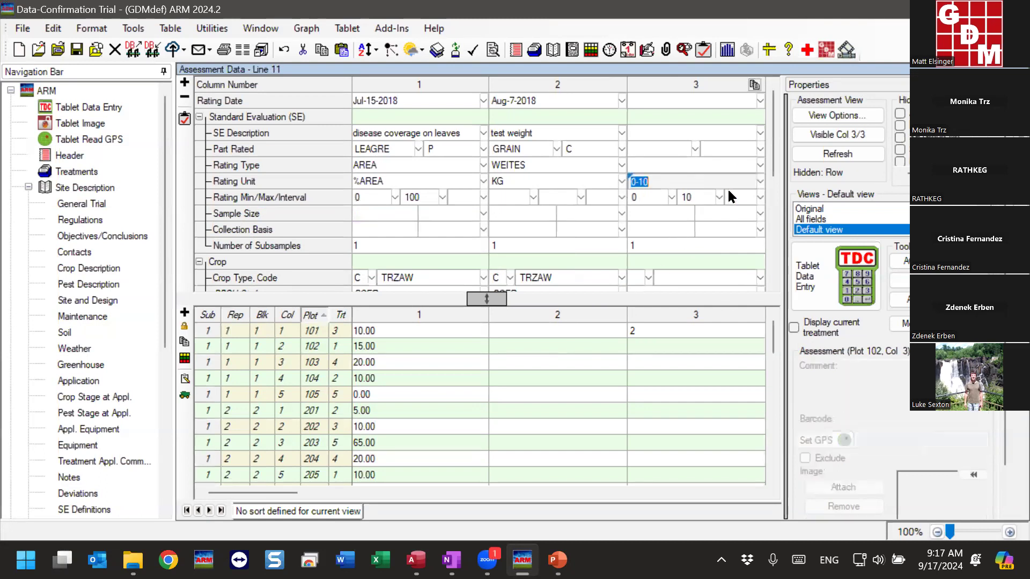
click(759, 181)
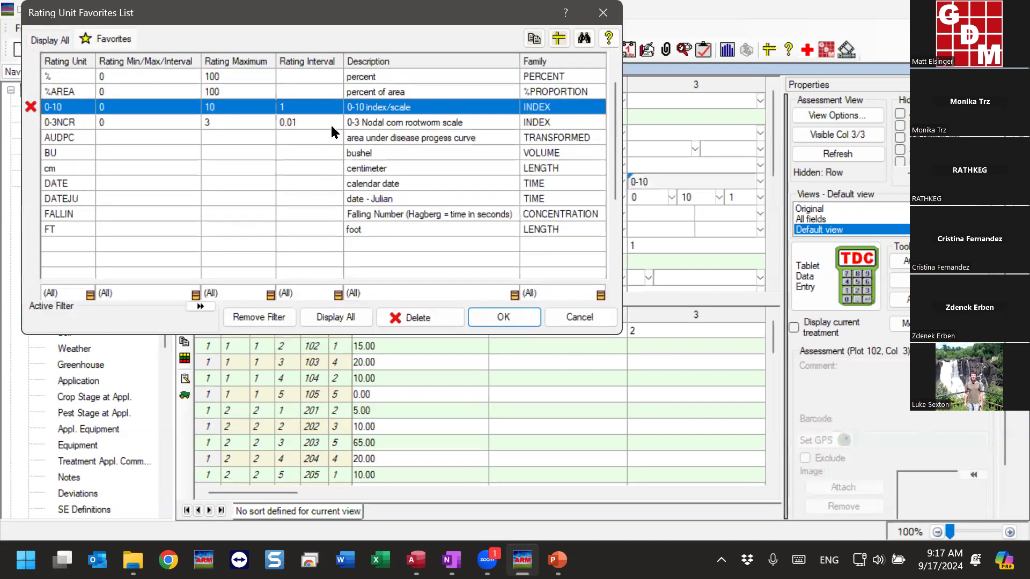
click(386, 125)
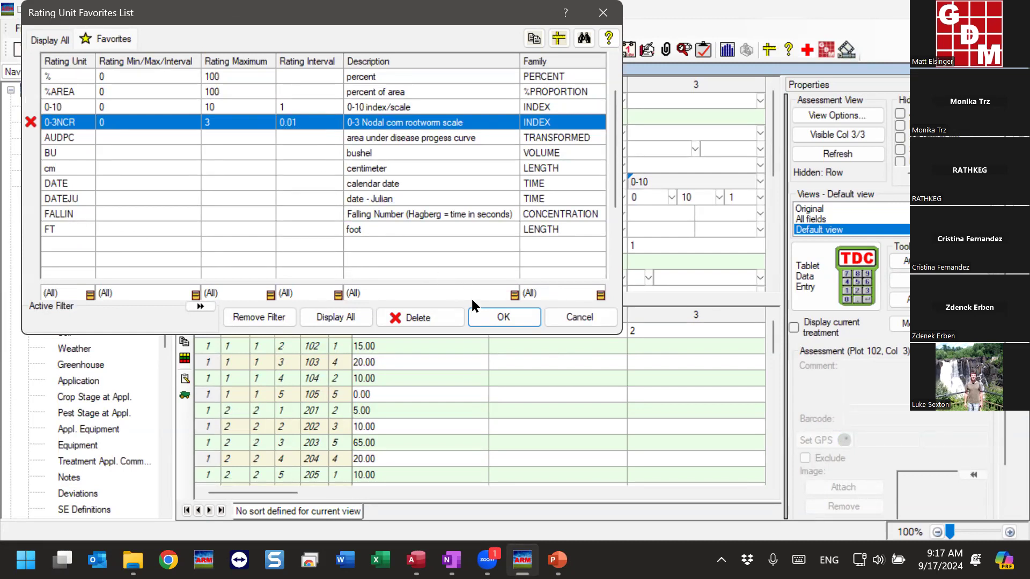
click(498, 317)
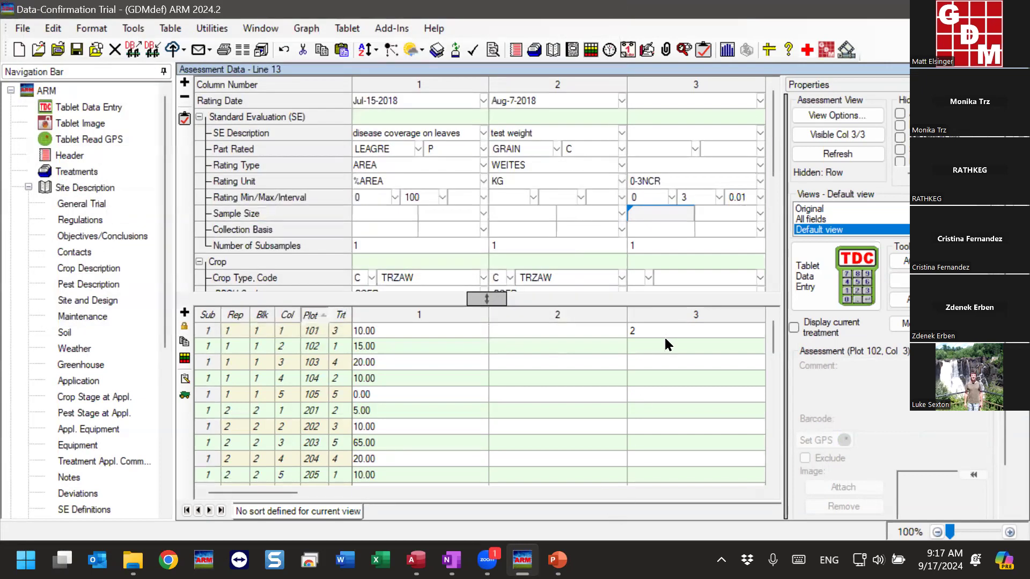
click(647, 346)
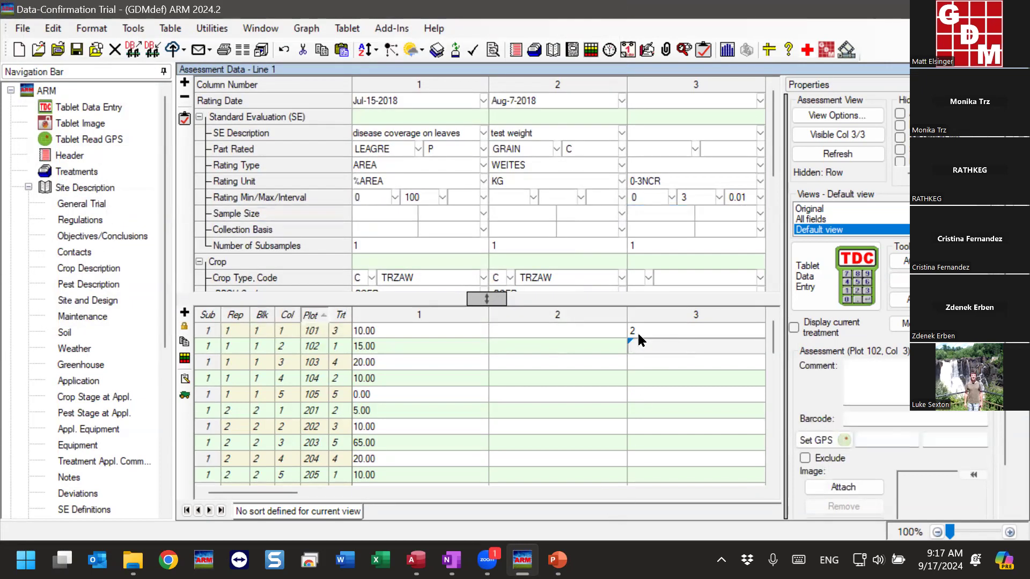
text(2.15)
key(Return)
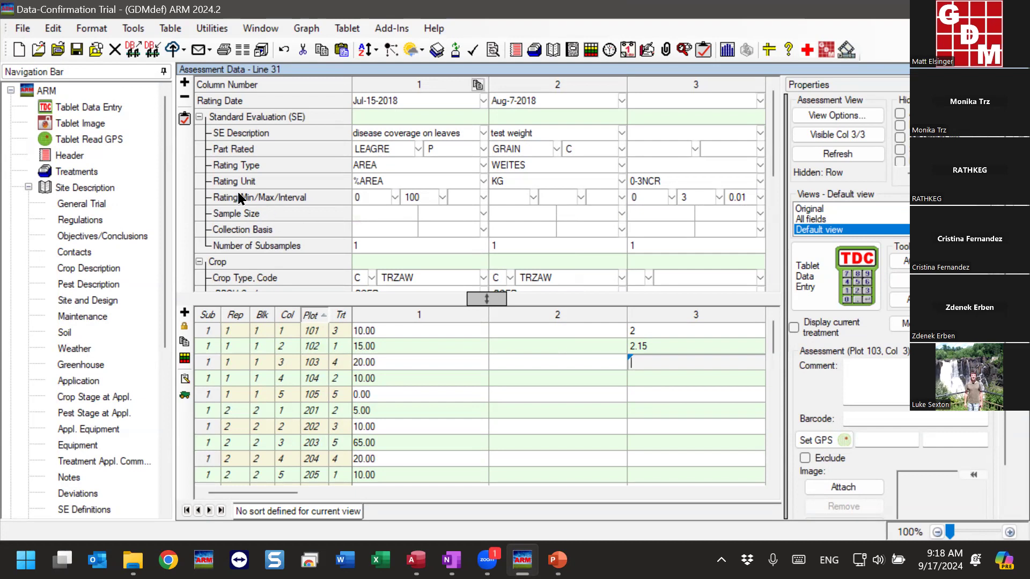
Delete assessment column 3 together with its data
click(304, 199)
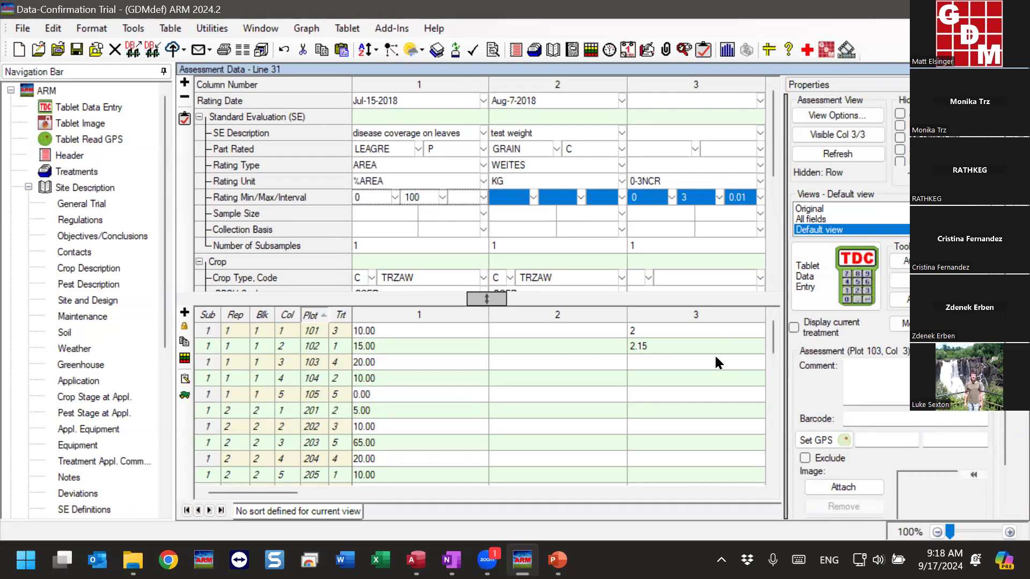
click(695, 346)
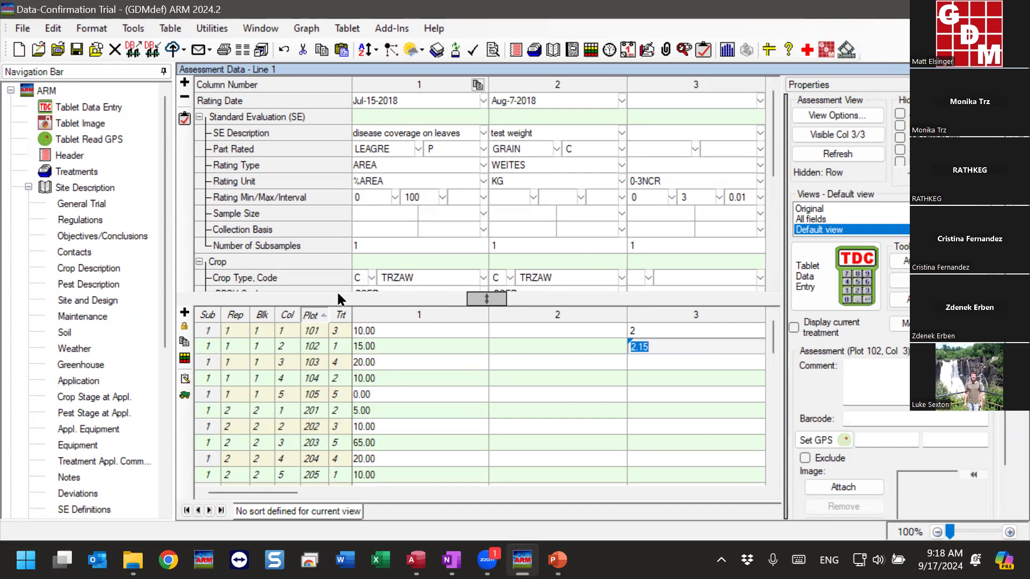
right_click(665, 343)
click(735, 176)
click(460, 304)
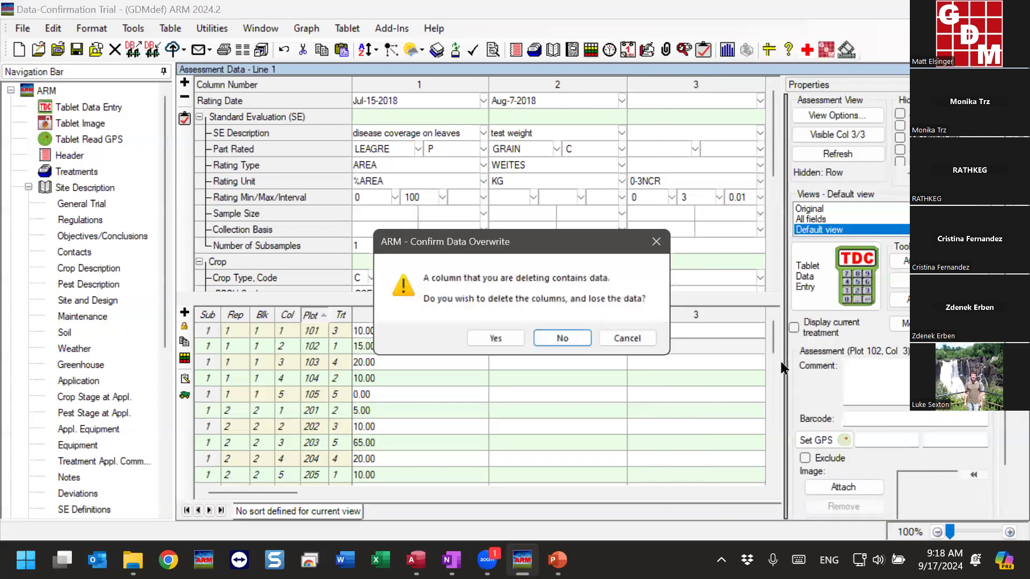
click(485, 338)
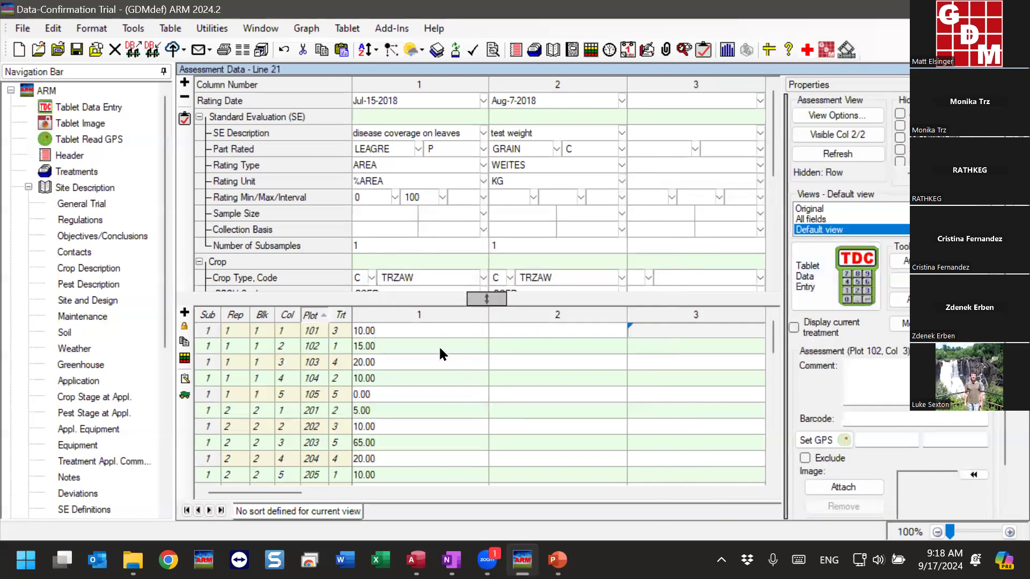
Show the hidden Pest Density field in the assessment header, and select its value in column 1
click(445, 344)
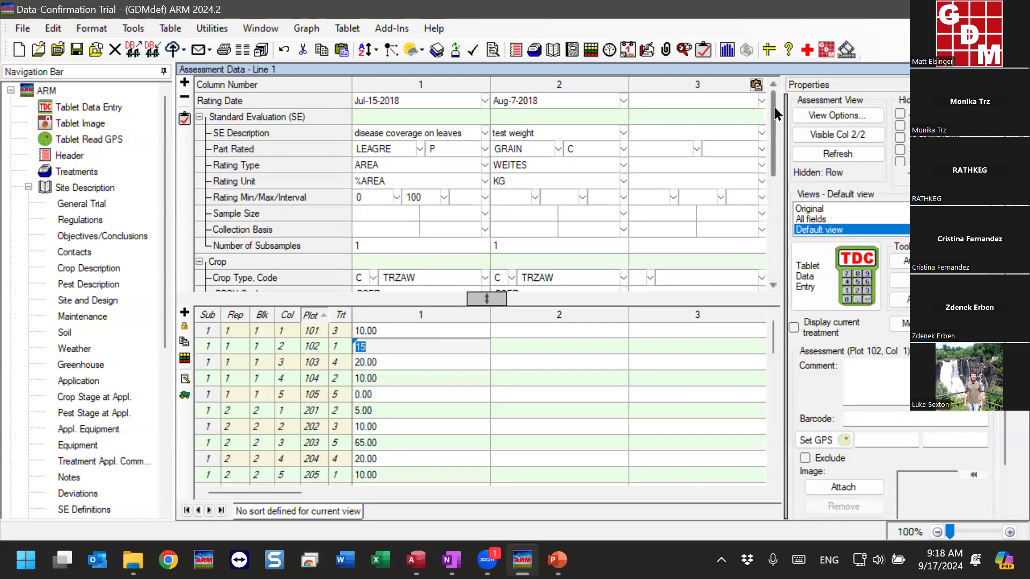
drag(774, 116, 771, 182)
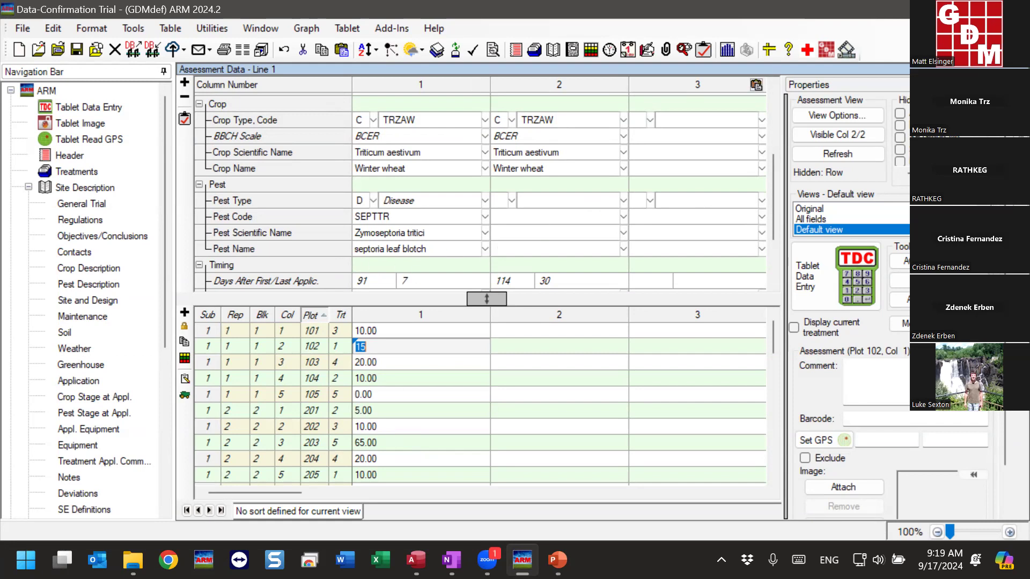
click(973, 100)
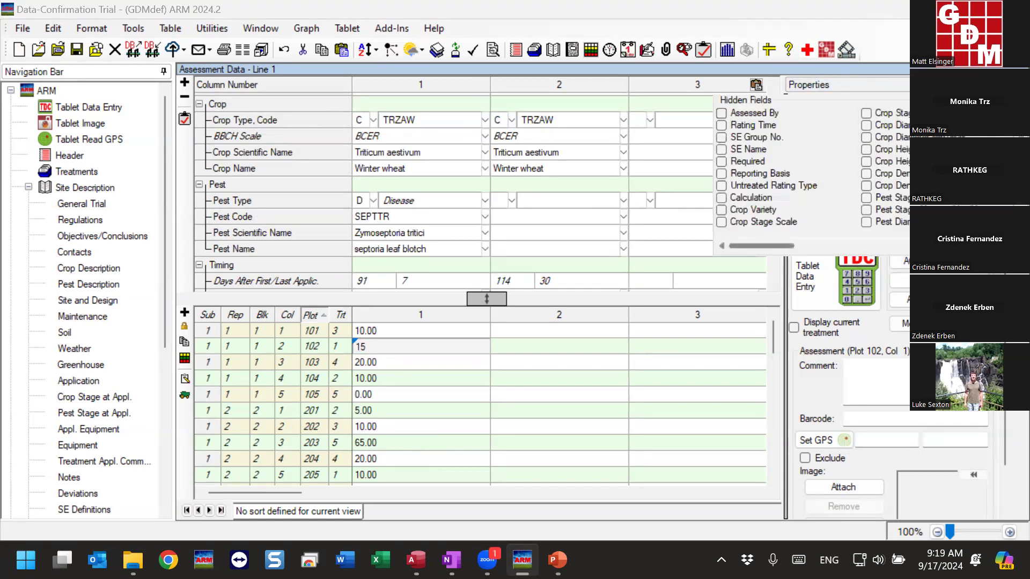
click(995, 246)
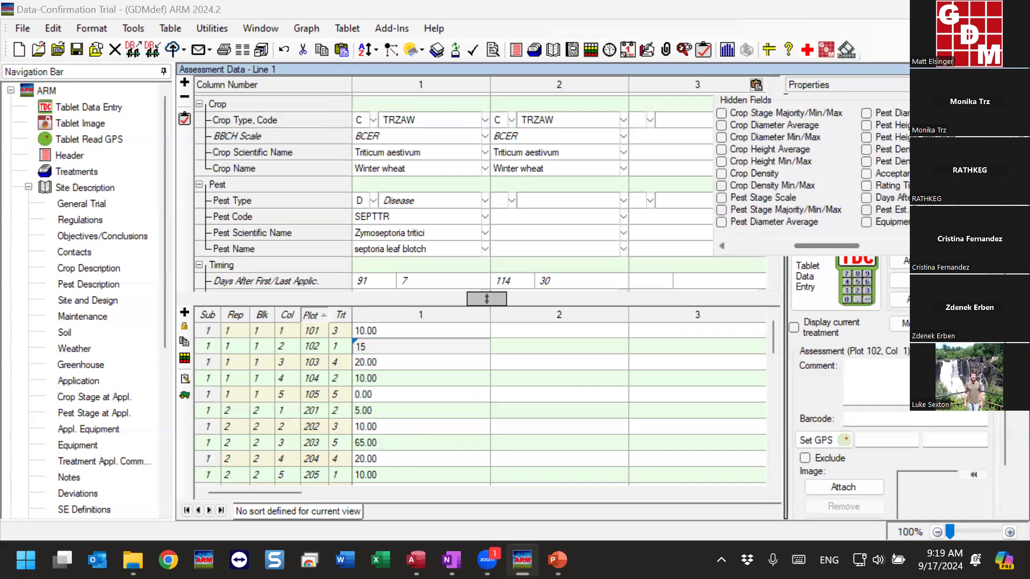
click(869, 150)
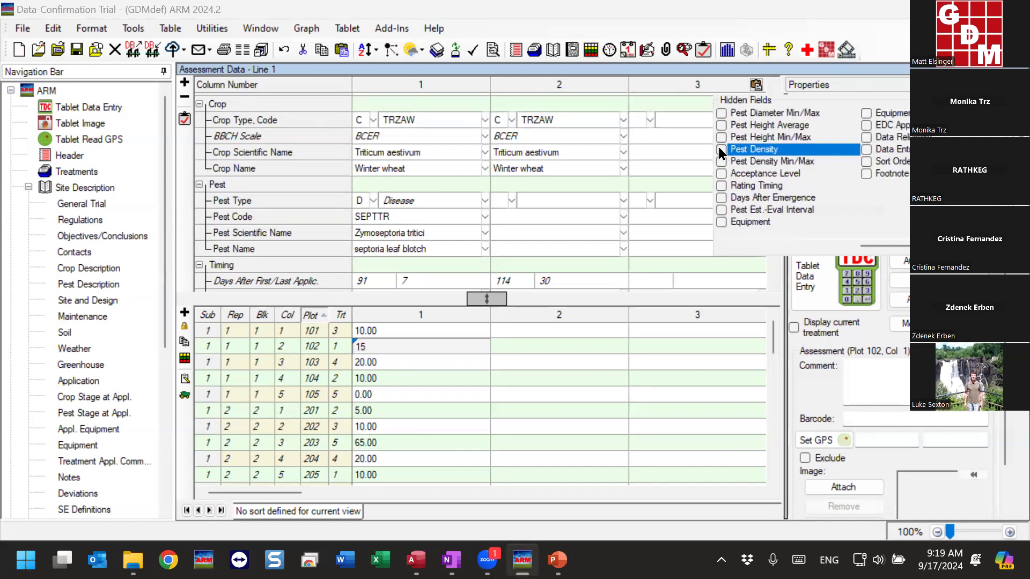
click(721, 150)
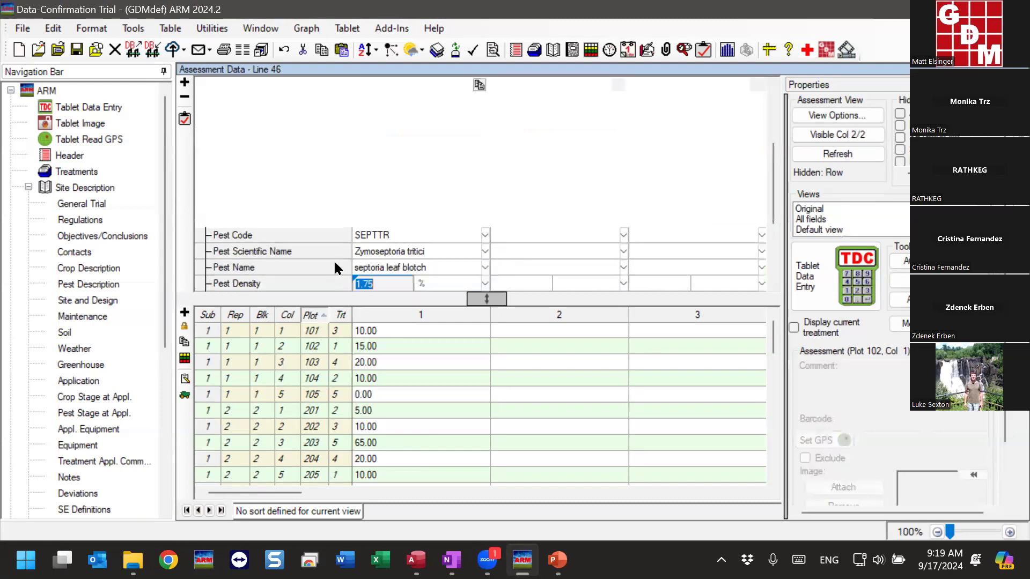
click(450, 251)
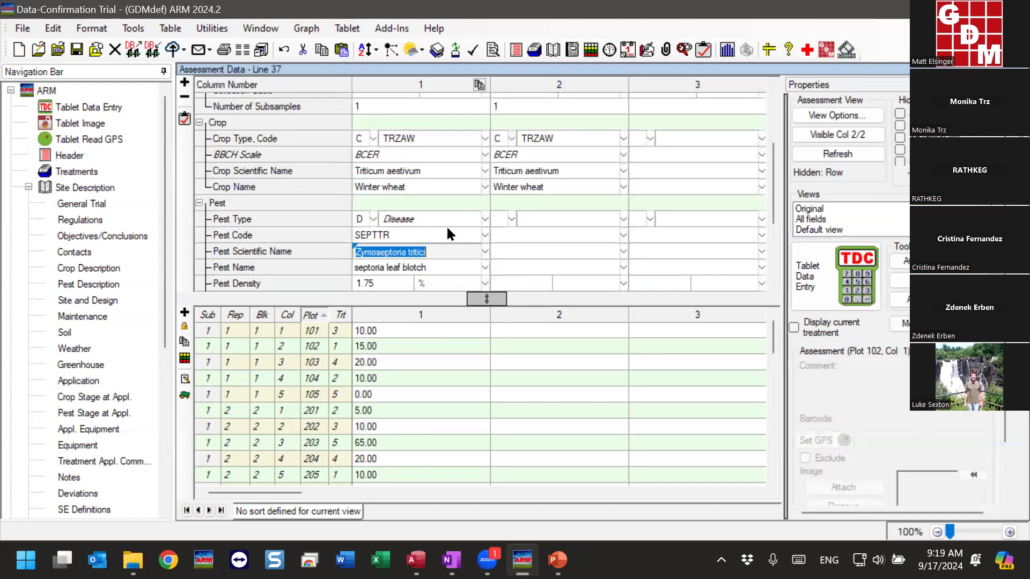
scroll(446, 224, down, 2)
click(380, 195)
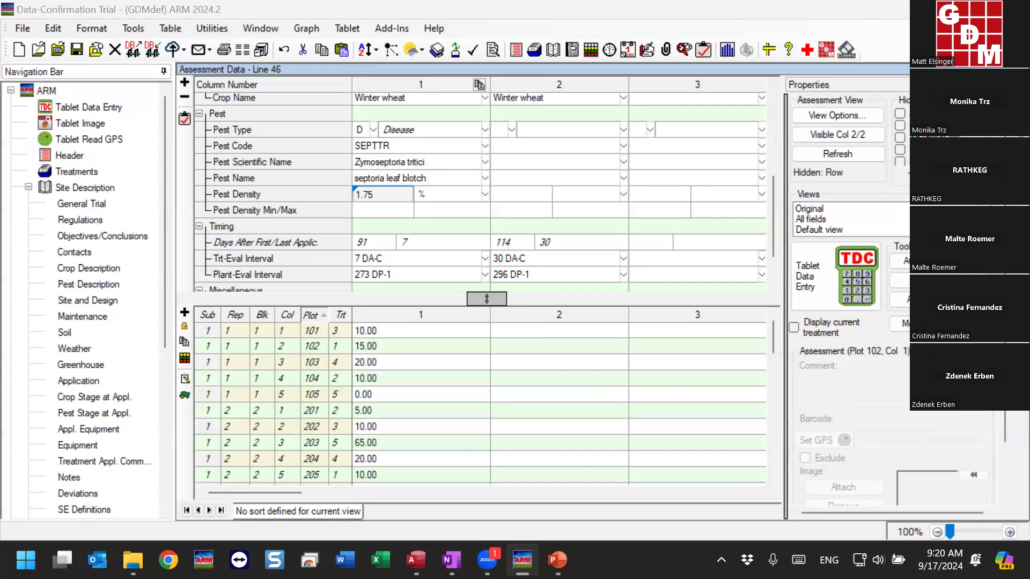
click(371, 205)
key(Up)
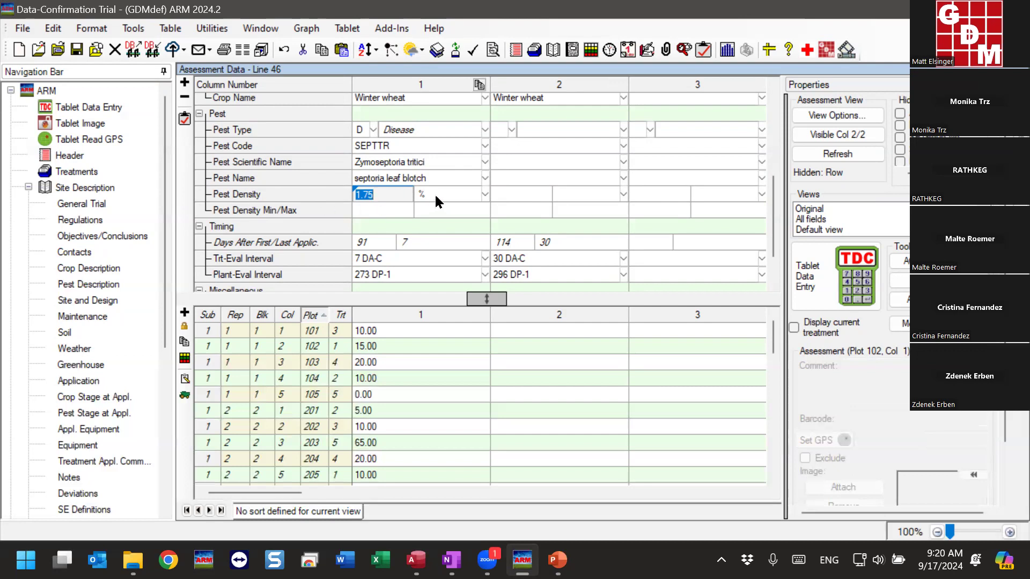
Show the hidden Acceptance Level field in the assessment header, and select it for column 1
mouse_move(903, 138)
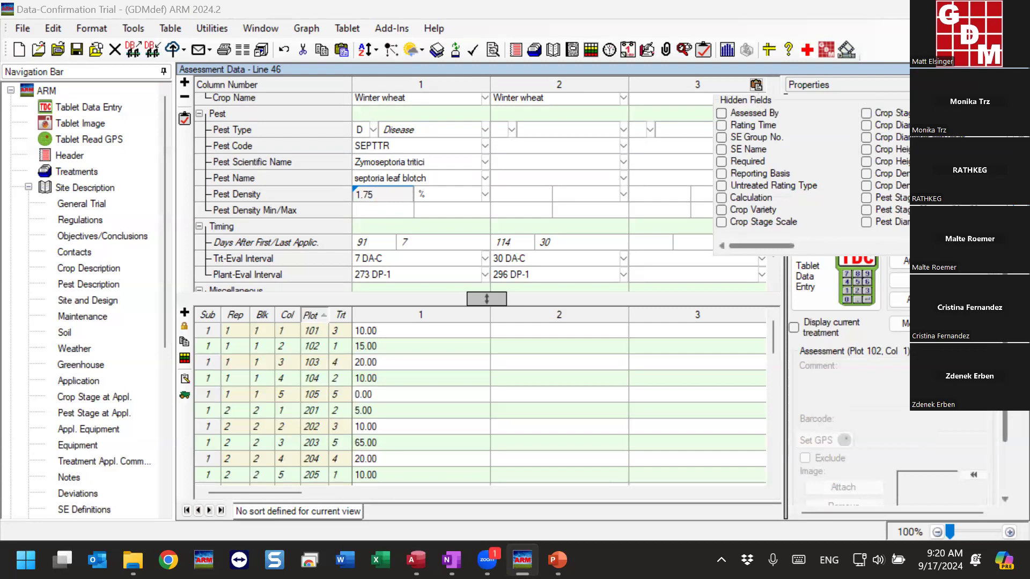
click(995, 246)
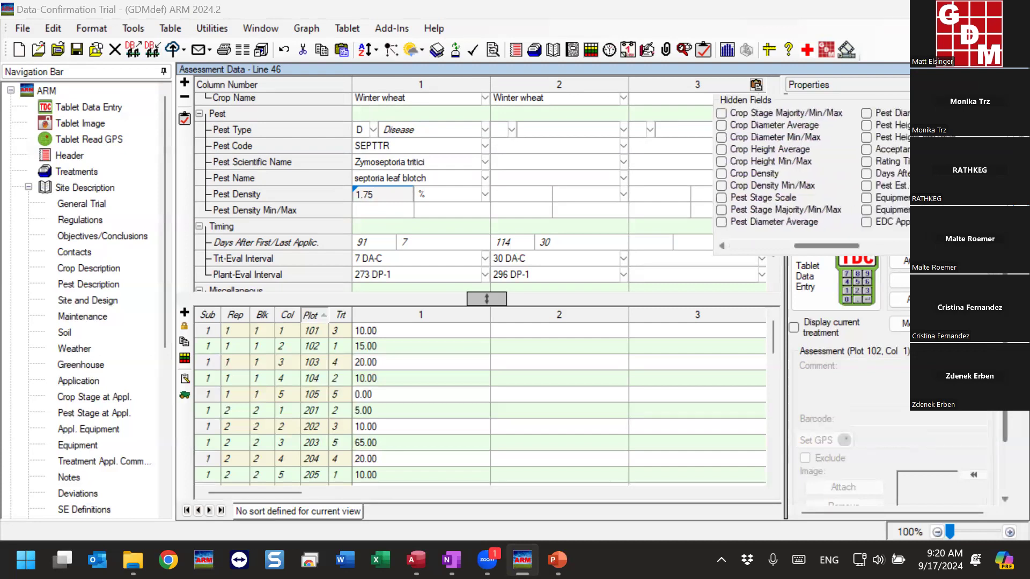
click(864, 147)
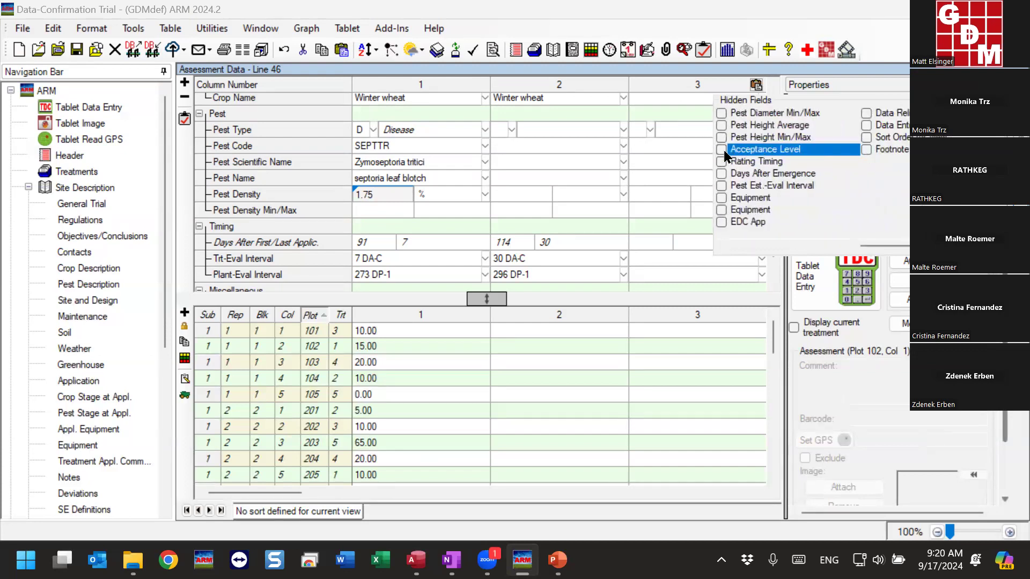
click(721, 149)
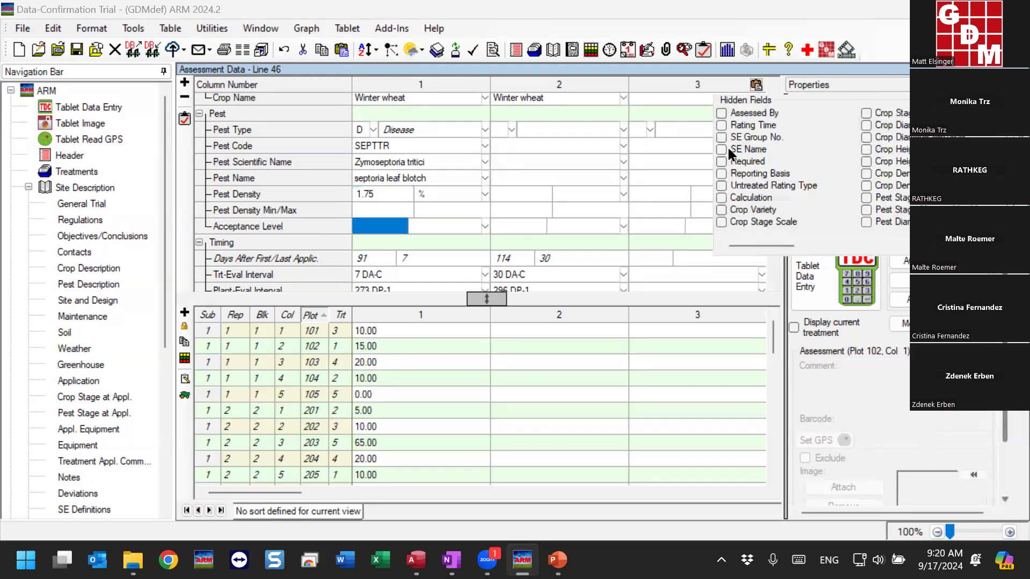
click(368, 231)
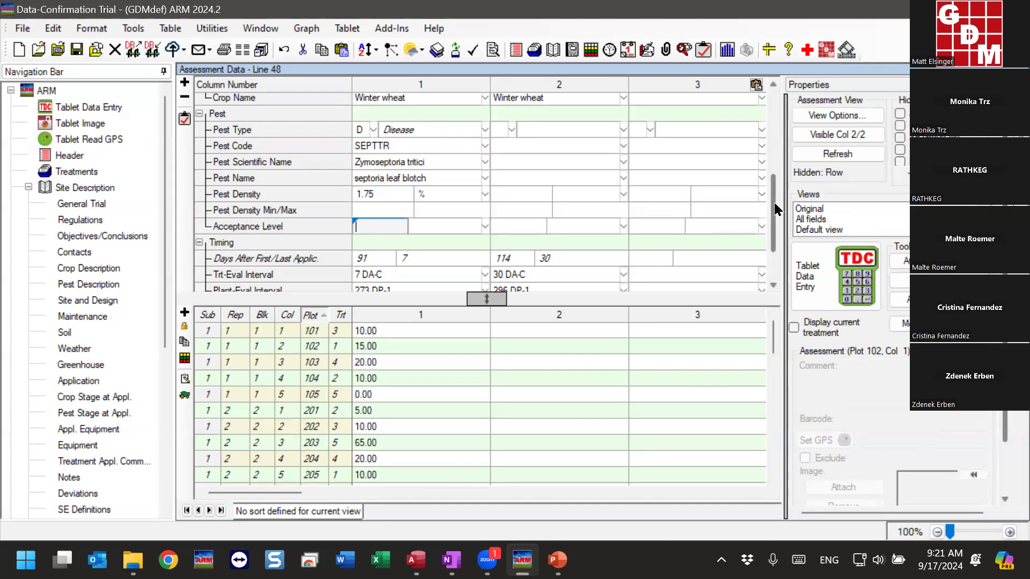
scroll(777, 209, down, 2)
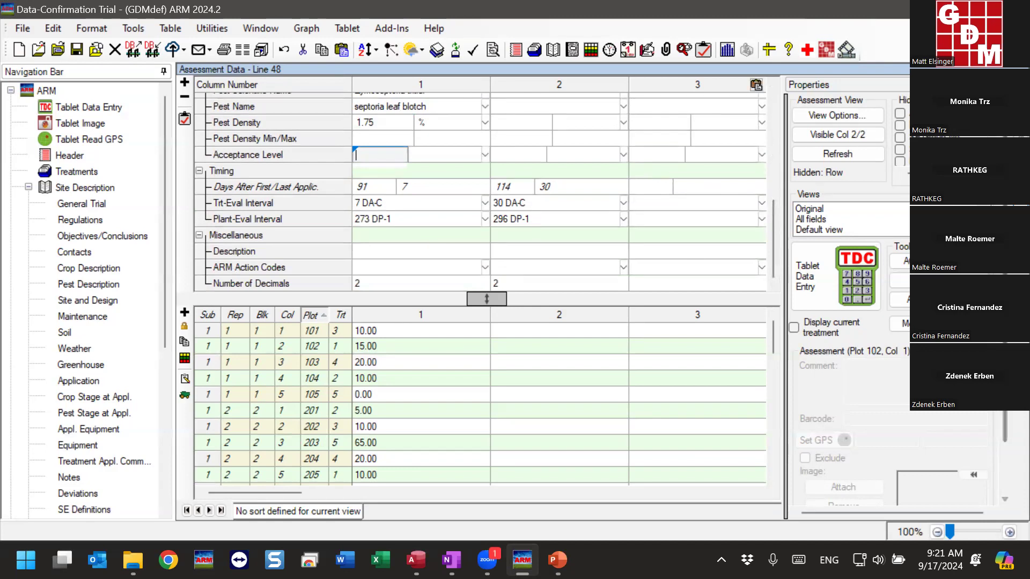
Show the hidden Data Reliability field in the assessment header, and select its value in column 1
click(756, 84)
drag(778, 245, 869, 252)
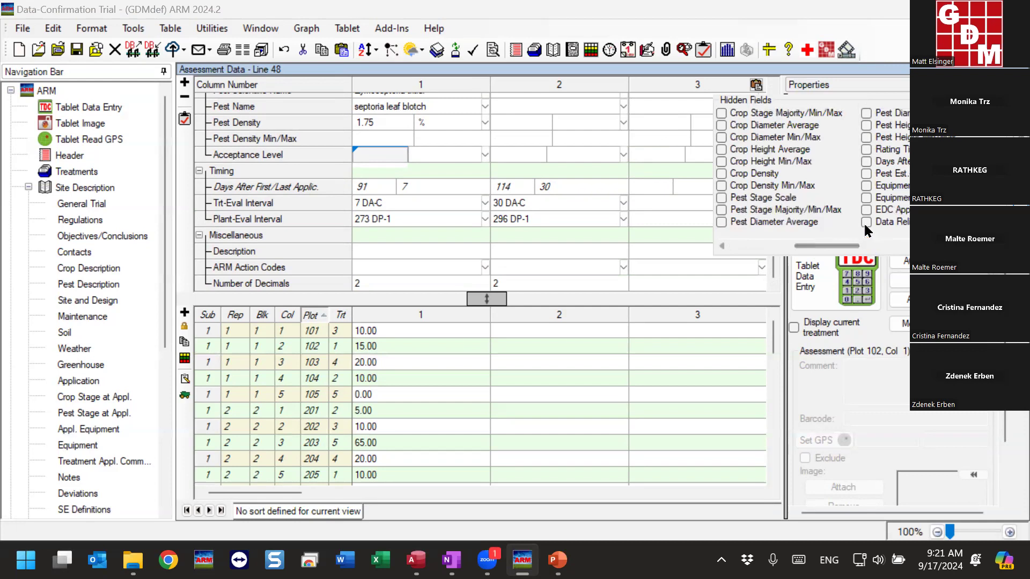
click(866, 225)
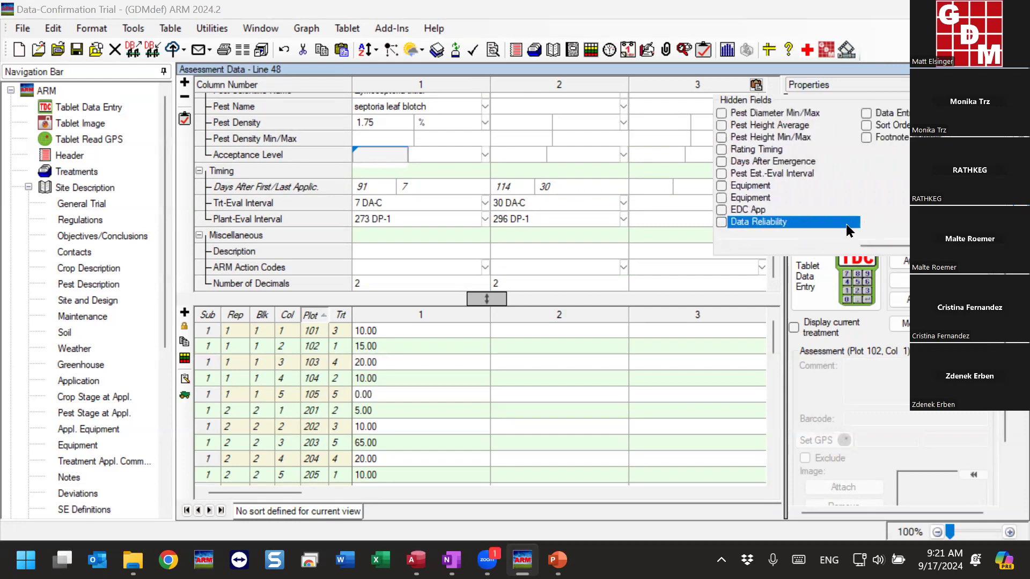
click(720, 221)
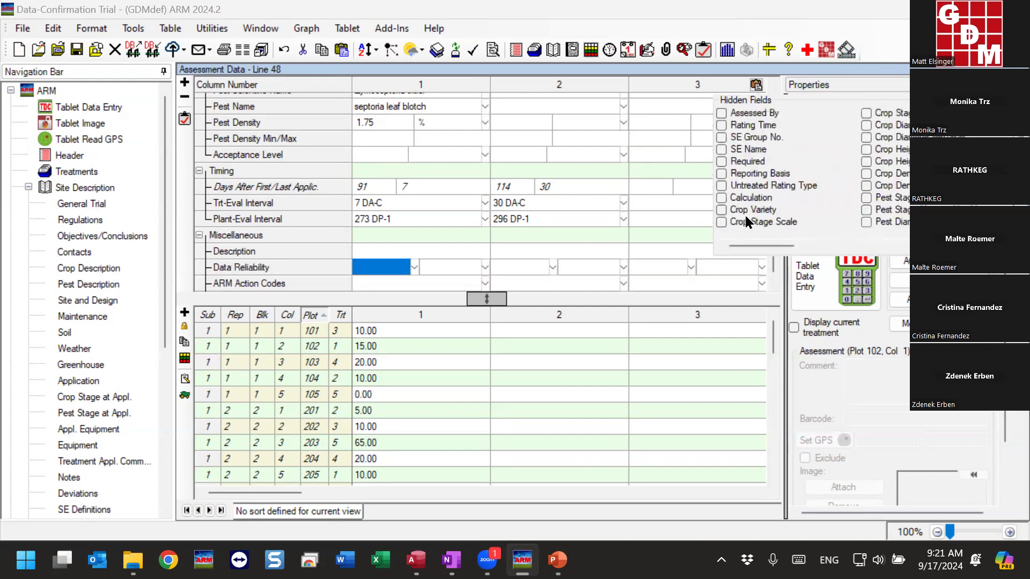
click(373, 272)
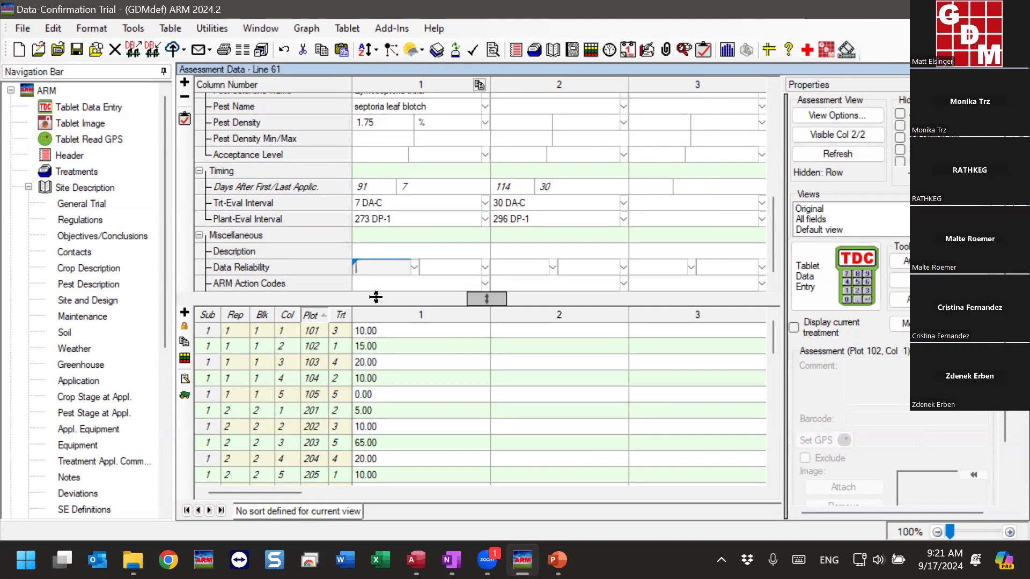
Set column 1's data reliability to 1, Exclude, from the Data Reliability List after going through the Exclude and Good entries
click(417, 267)
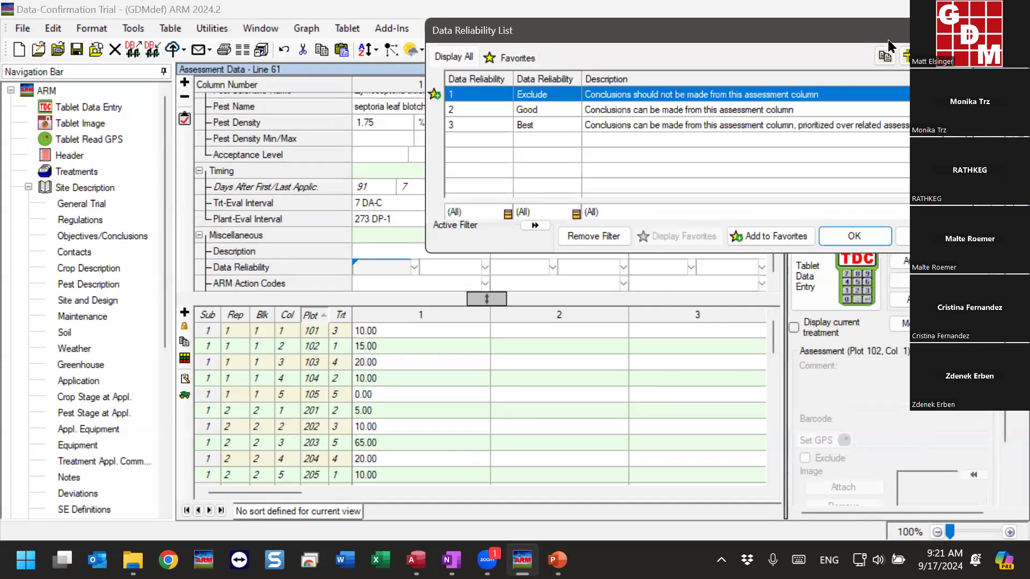
drag(888, 37, 950, 170)
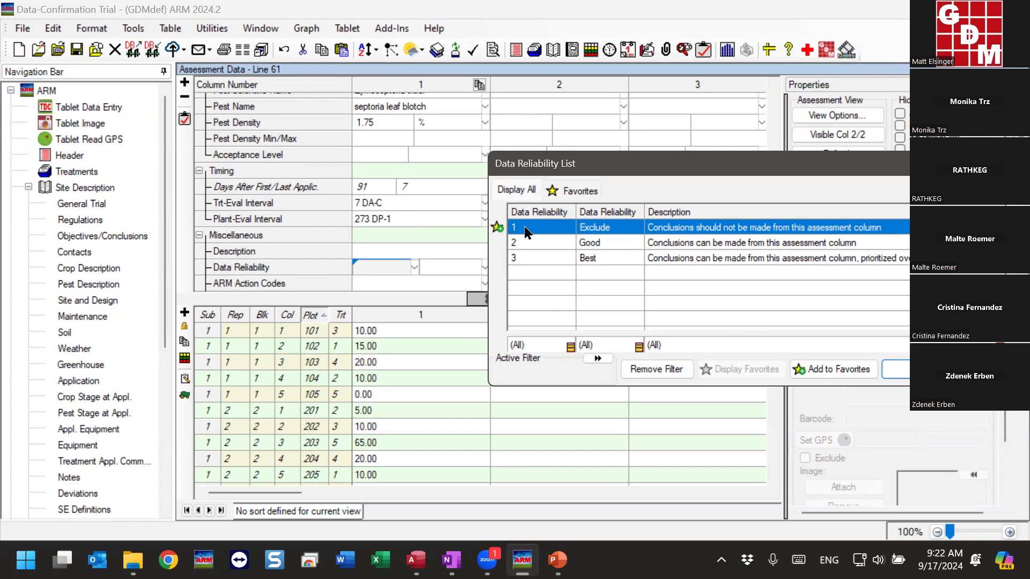
click(547, 241)
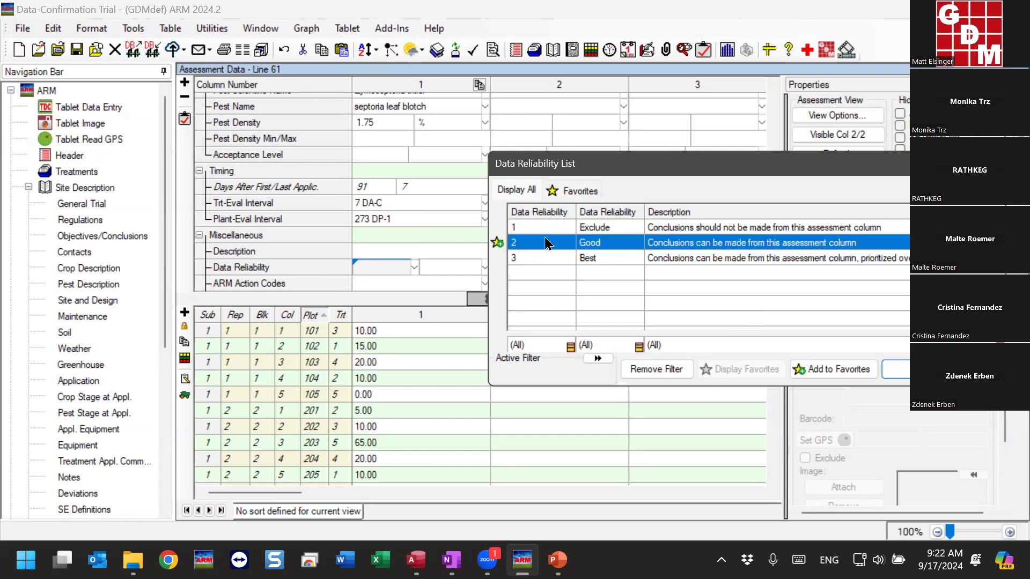
click(685, 232)
click(687, 244)
click(686, 231)
click(686, 246)
click(632, 230)
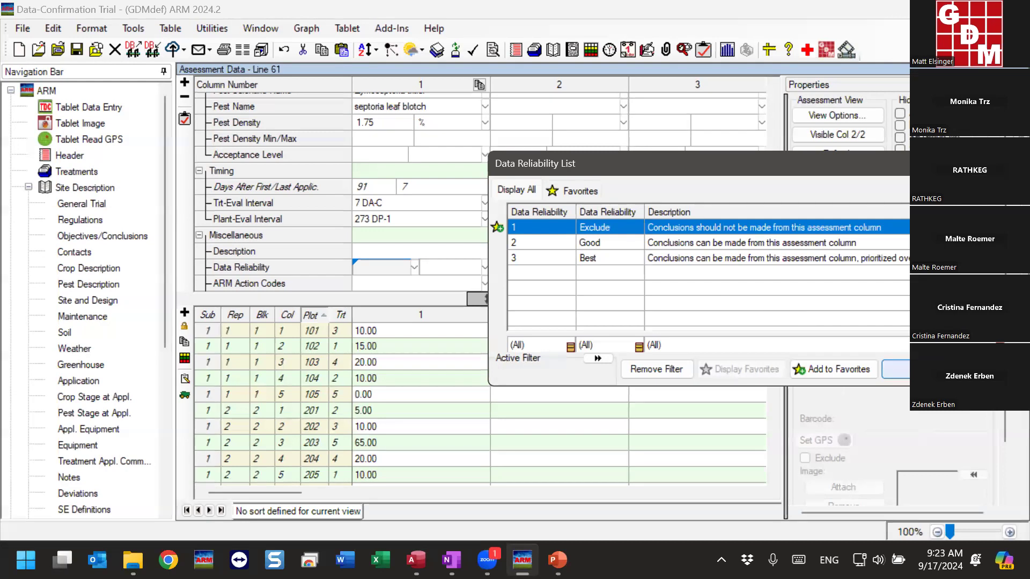
click(897, 369)
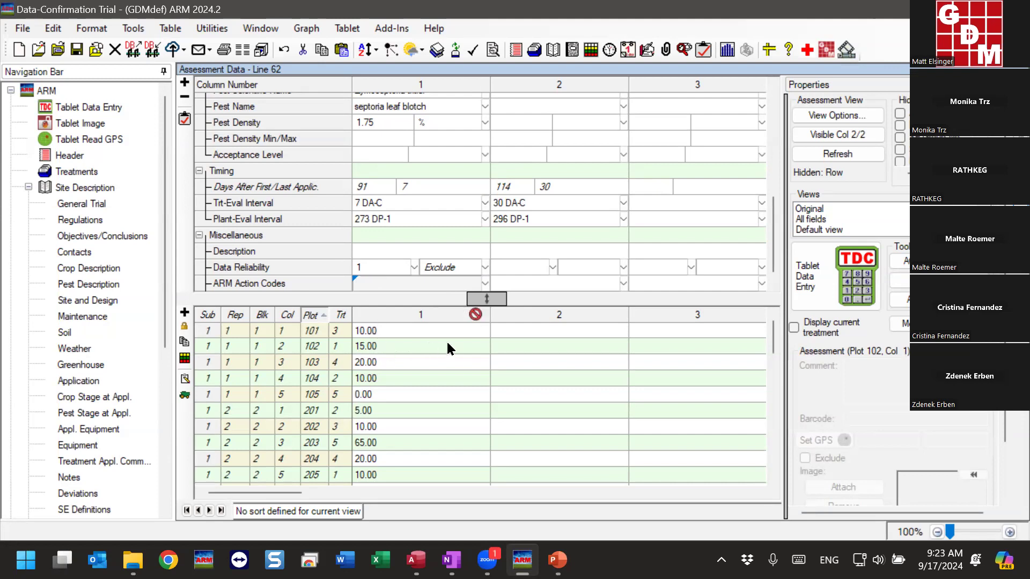
Switch column 1's data reliability between Best and Good with the marks in the plot data column header, ending on Good
mouse_move(475, 321)
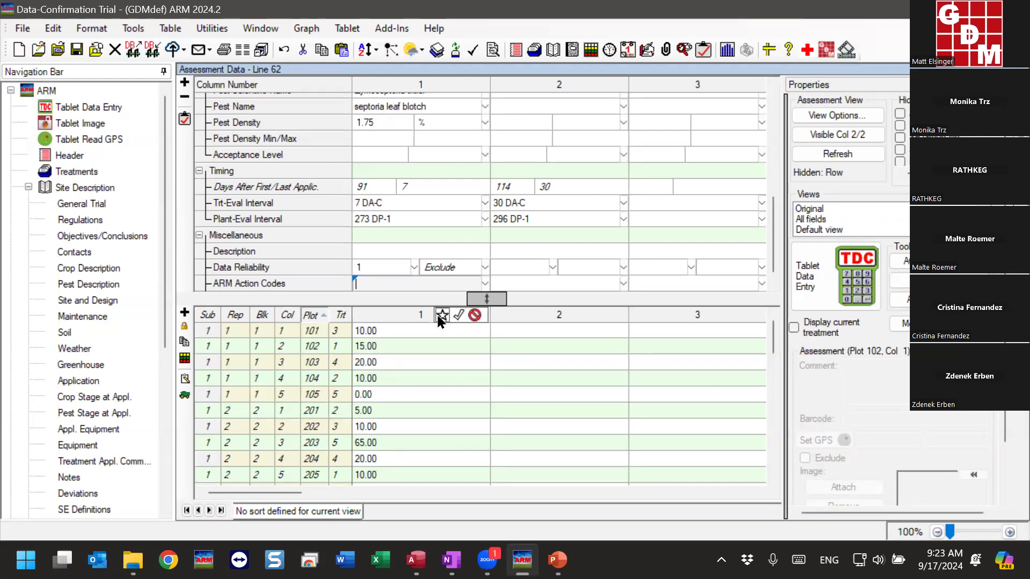
click(458, 316)
scroll(459, 316, down, 2)
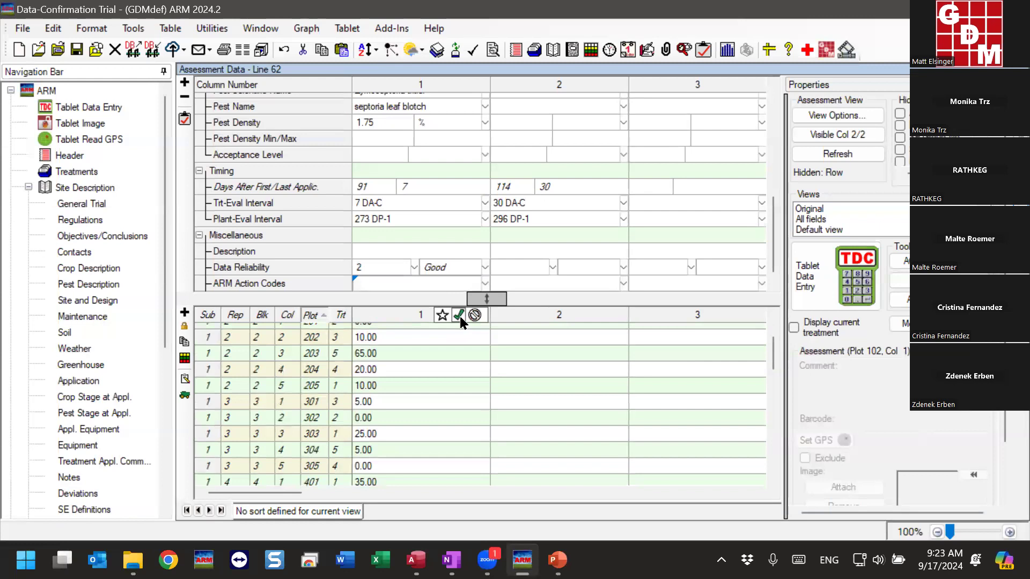
click(442, 315)
click(459, 317)
Compare the Good and Best entries in the Data Reliability List, and set column 1 to 3, Best
click(414, 267)
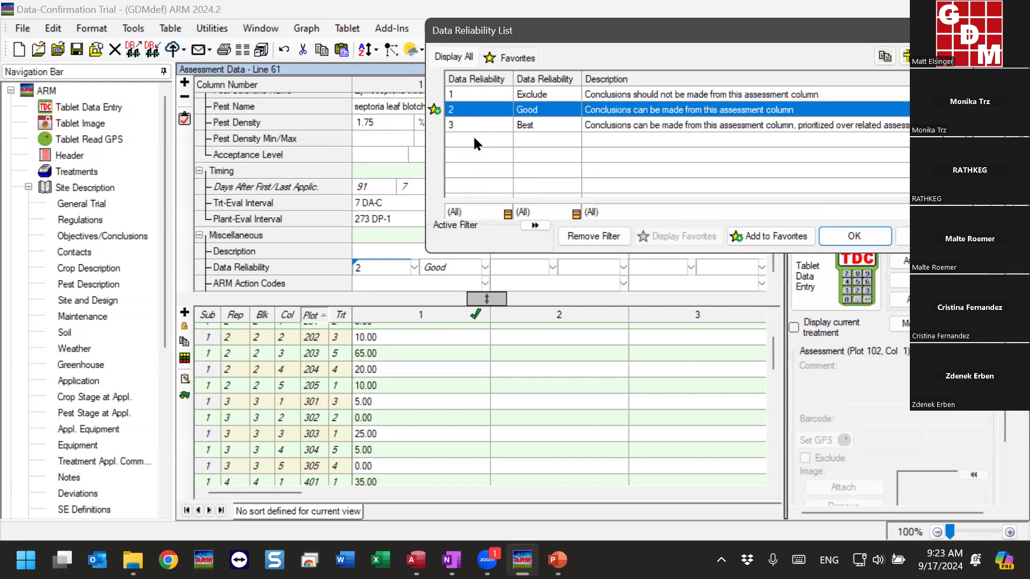
mouse_move(471, 311)
click(543, 129)
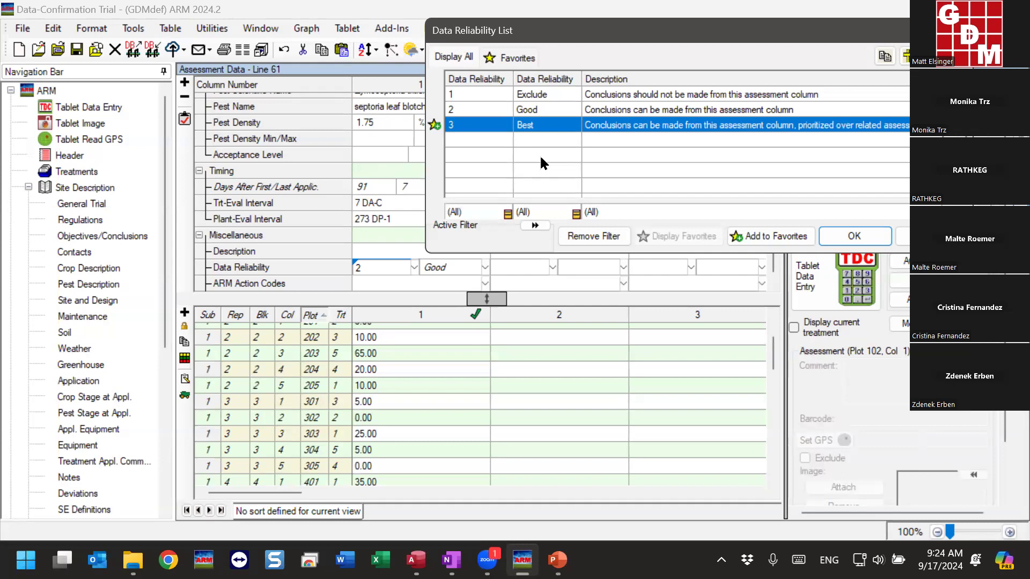
click(539, 111)
click(539, 127)
click(535, 112)
click(537, 125)
click(841, 242)
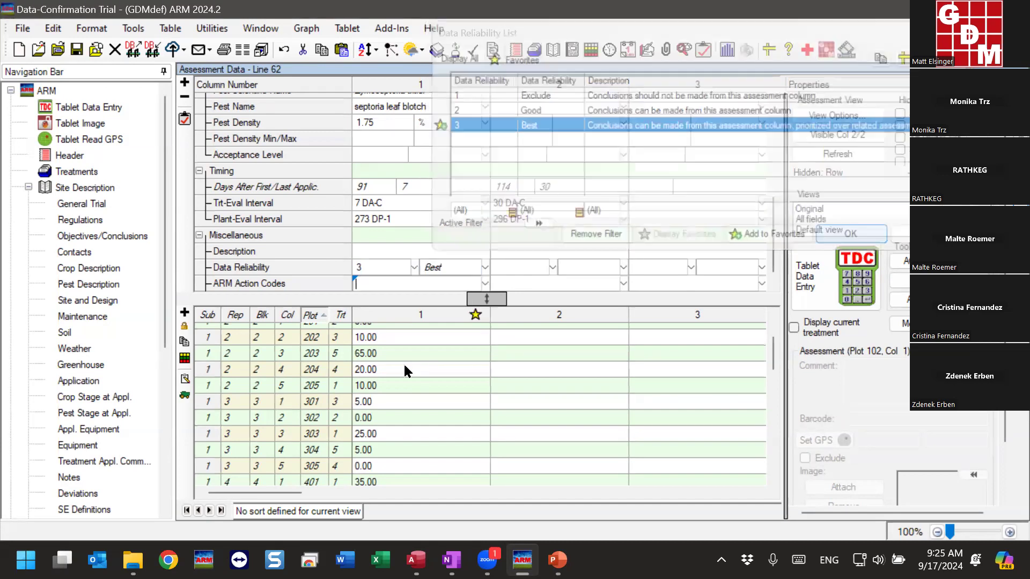
Return column 1's data reliability to Good with the mark in the plot data column header
click(442, 314)
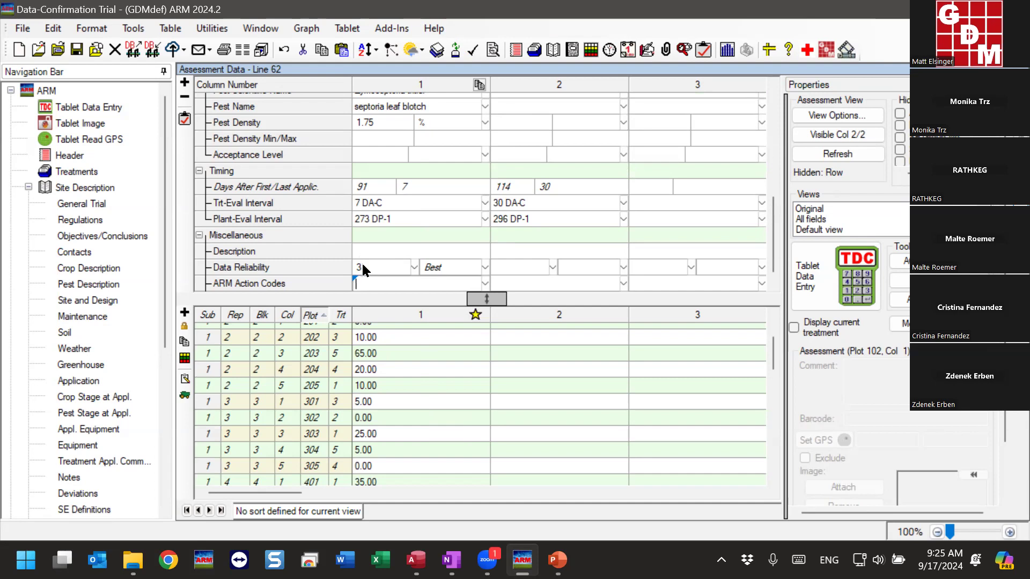
click(460, 314)
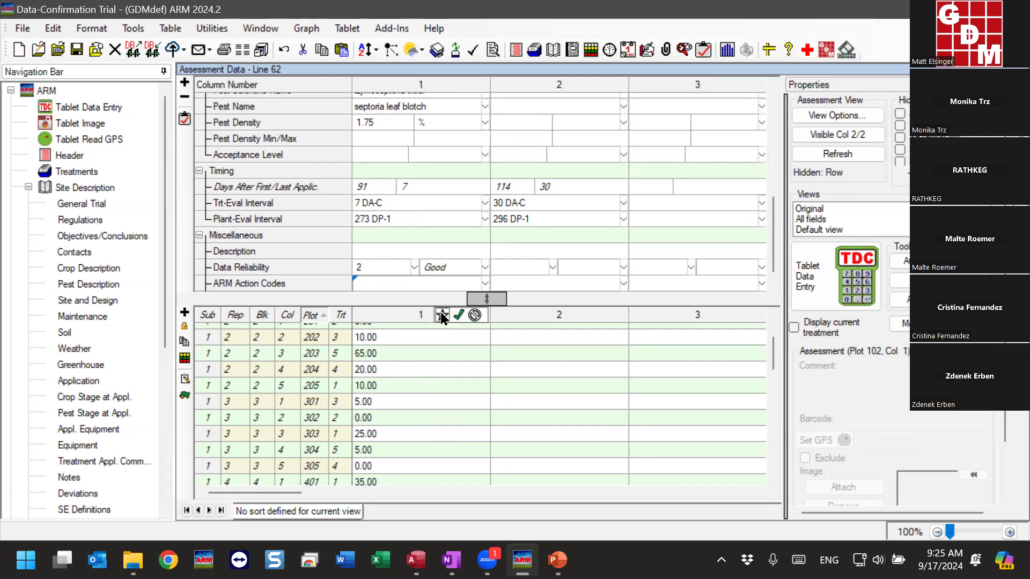
mouse_move(594, 319)
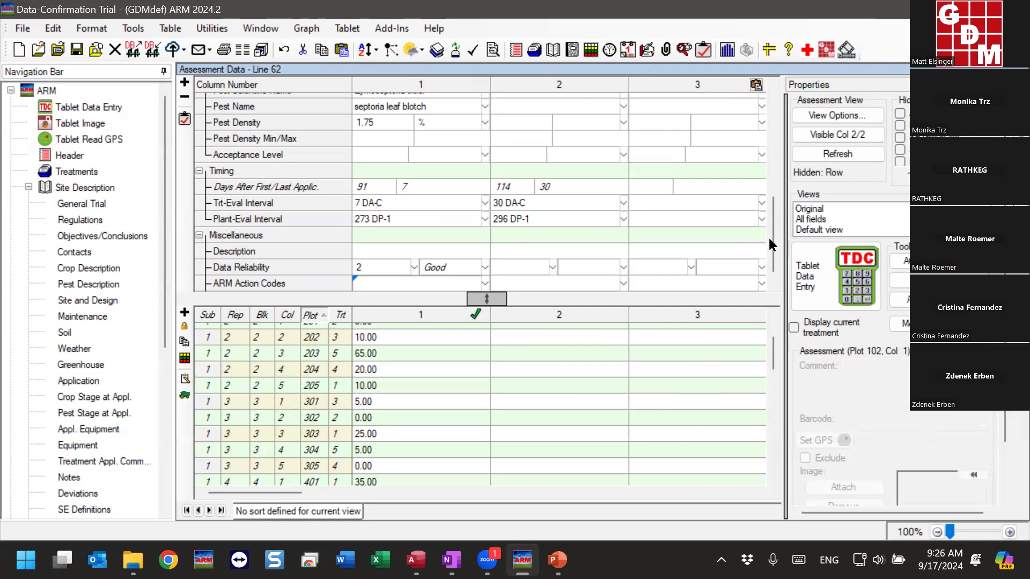
Set column 1's data reliability to 1, Exclude, from the Data Reliability List
scroll(773, 244, down, 1)
click(400, 249)
click(414, 251)
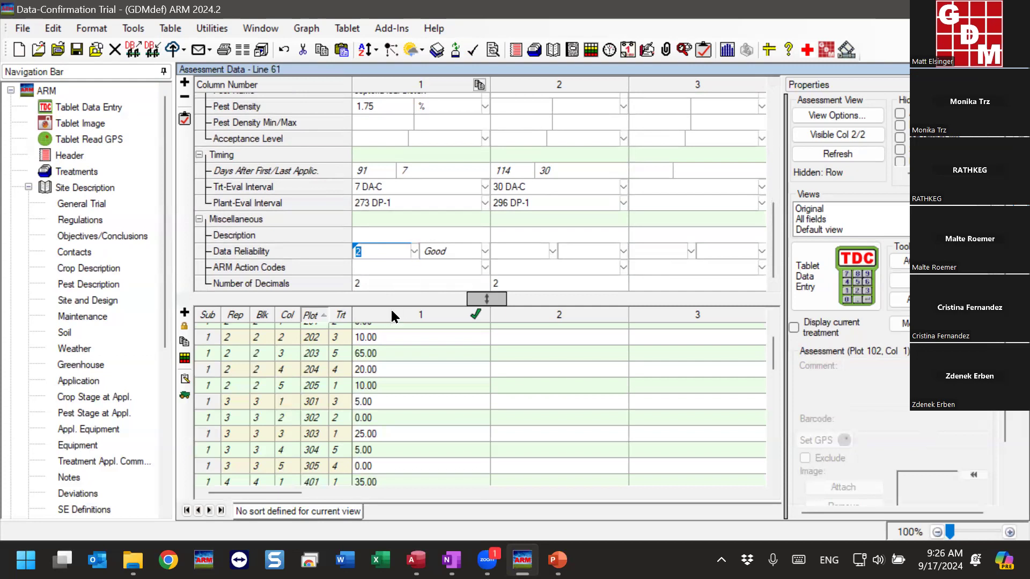
click(478, 80)
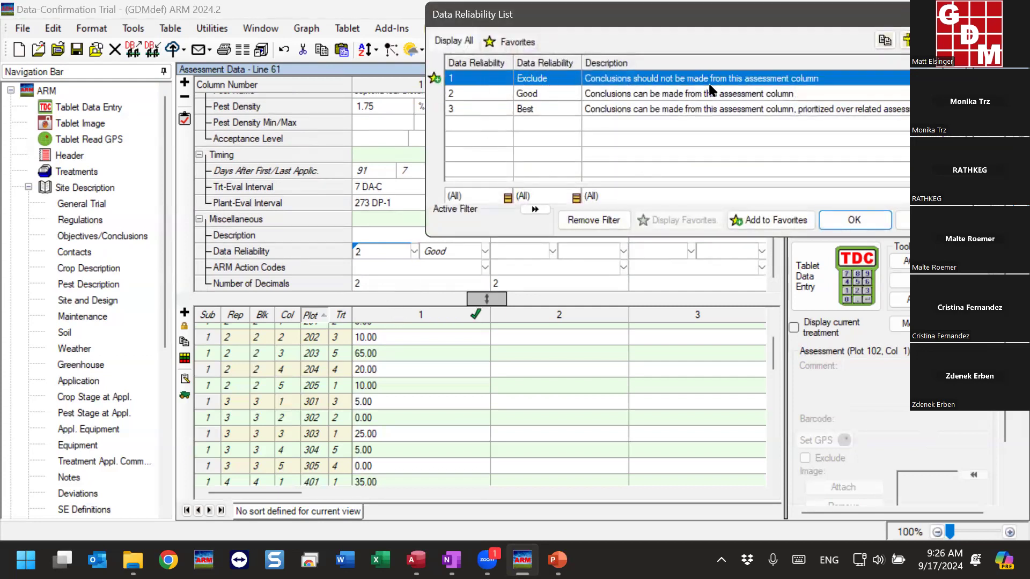
click(870, 221)
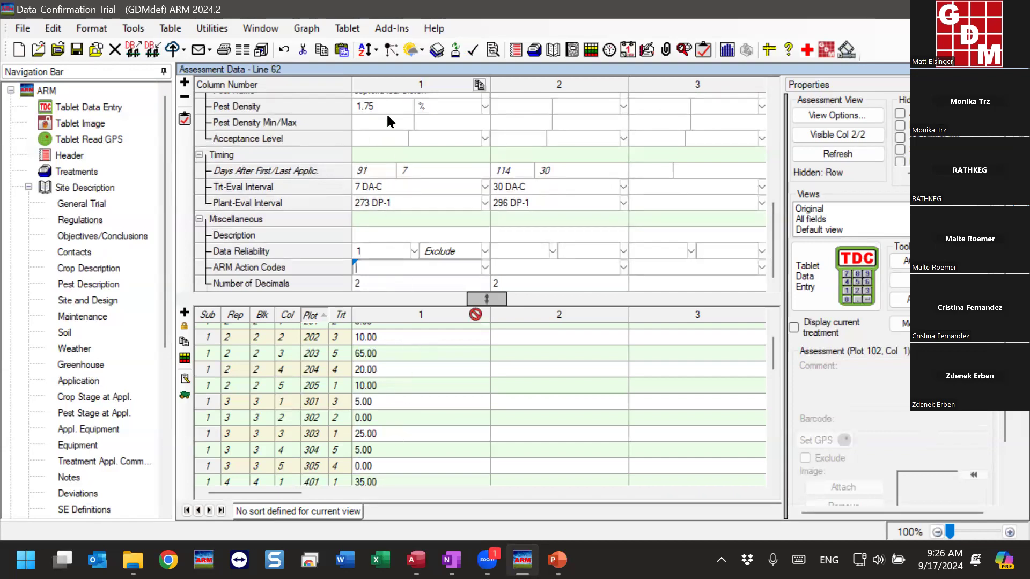
Open the ARM Action Codes list for column 1, enlarge it, and examine the non-analyzable data codes EC, ETn, ERn and ES
click(486, 270)
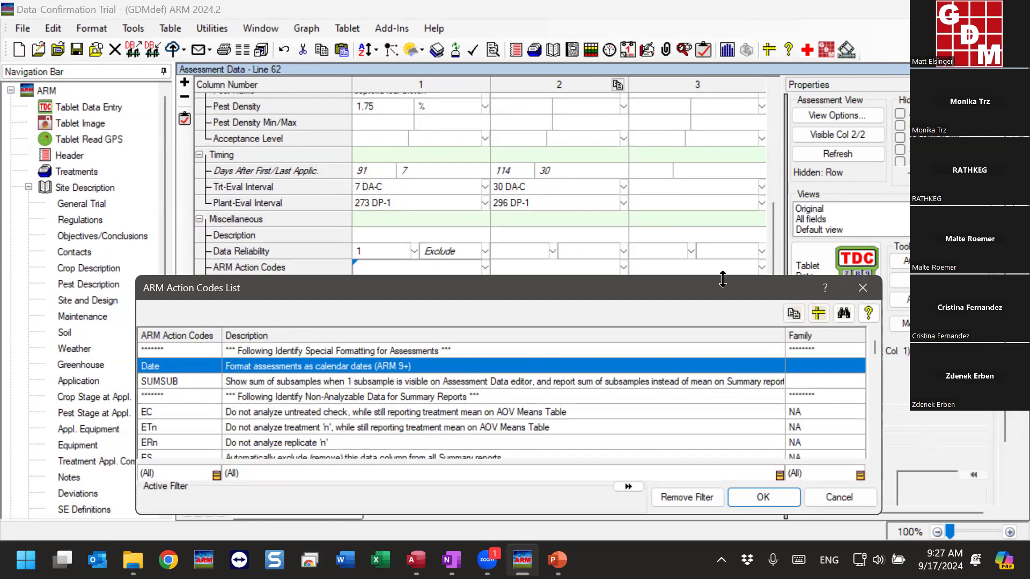
drag(723, 279, 723, 33)
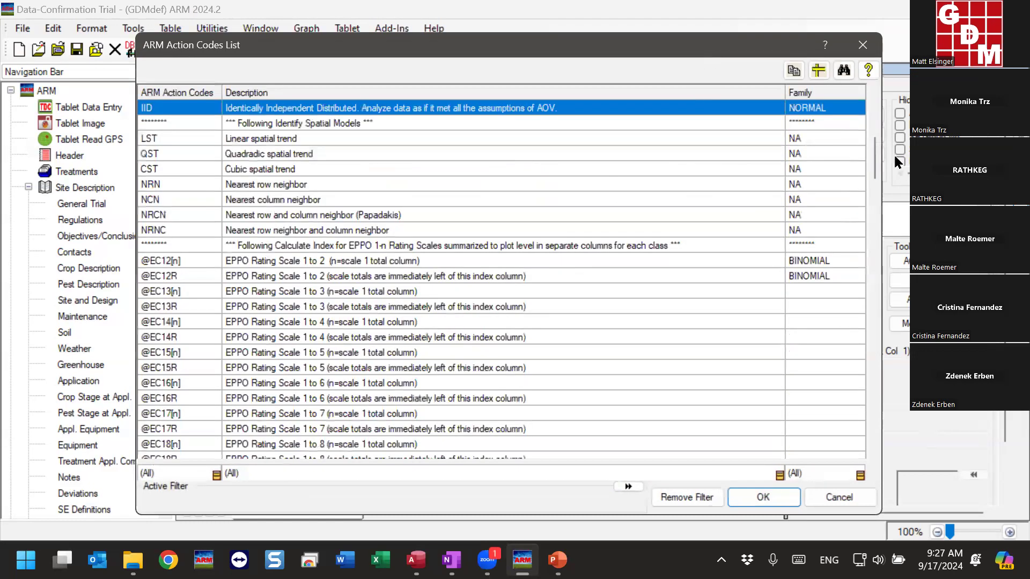
drag(877, 161, 865, 115)
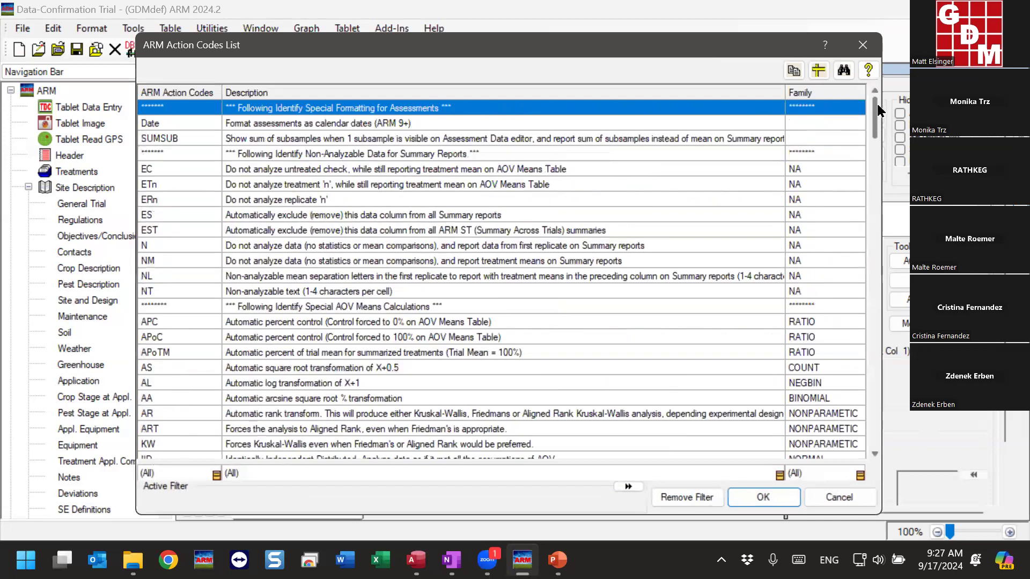
click(268, 155)
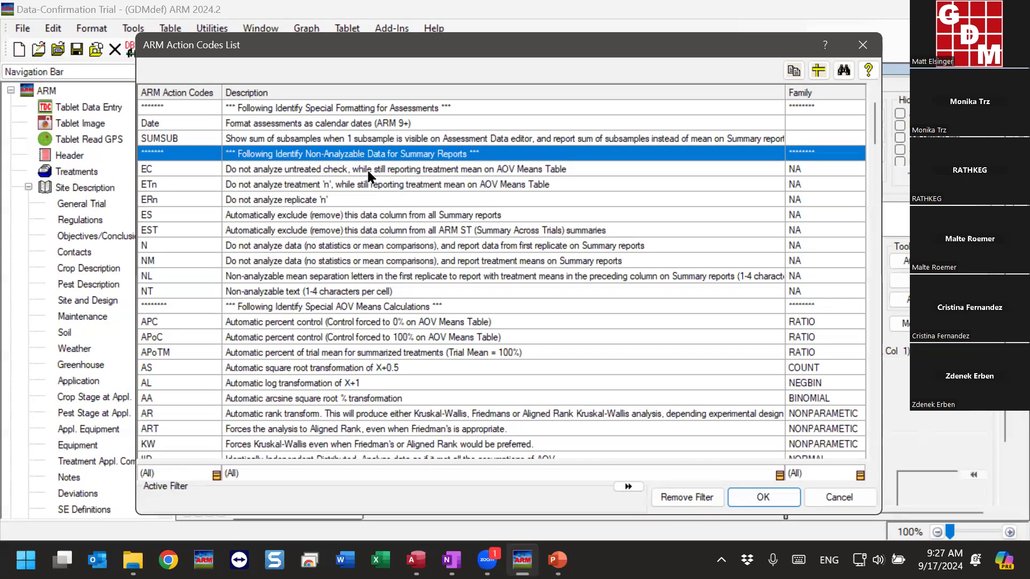
click(159, 169)
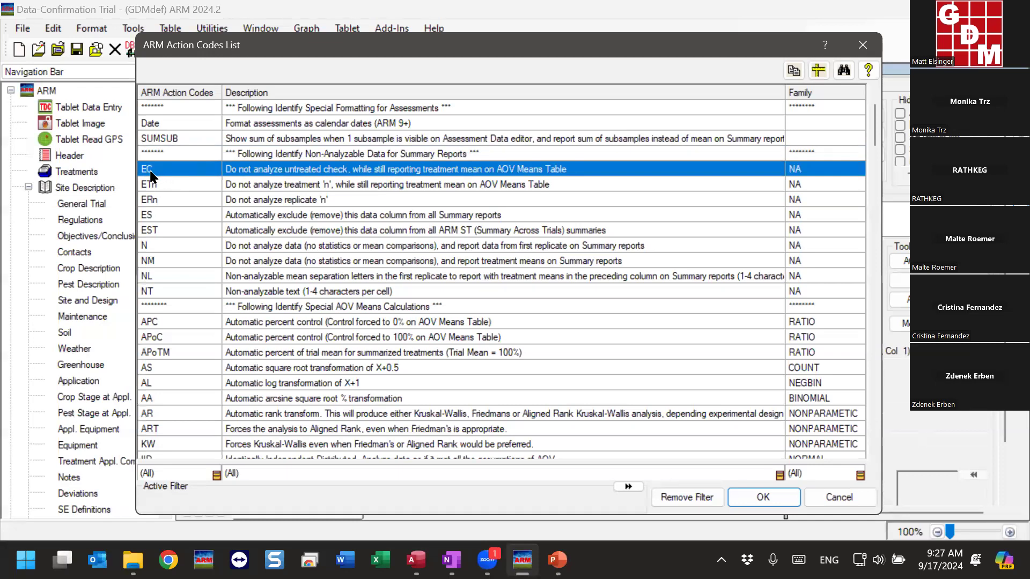
click(185, 180)
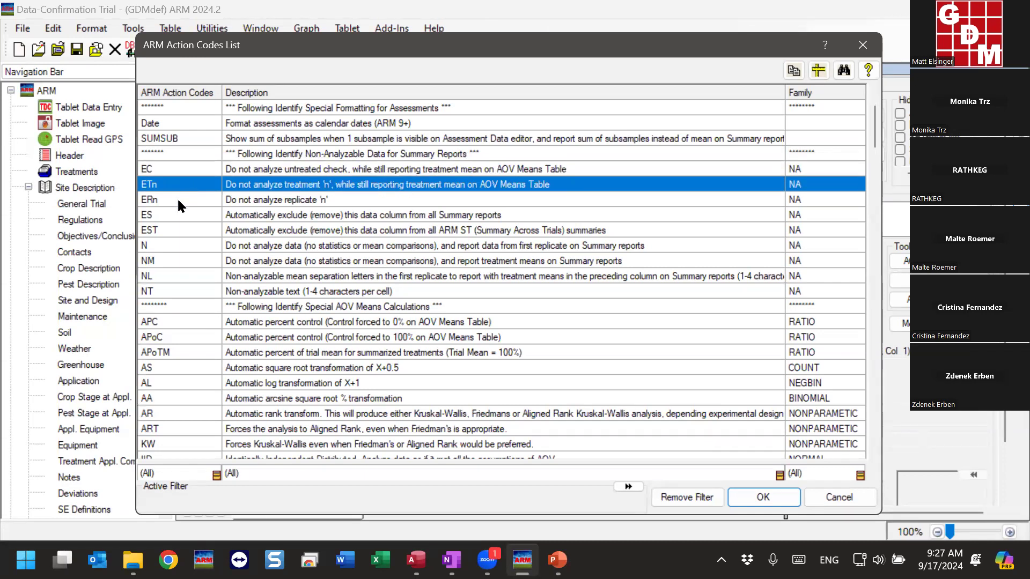
click(179, 203)
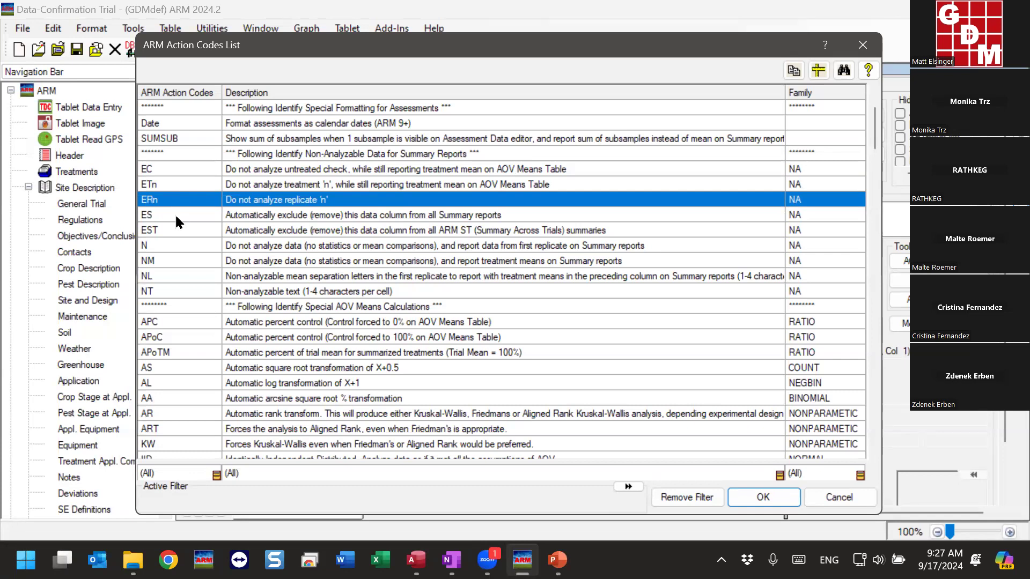
click(174, 214)
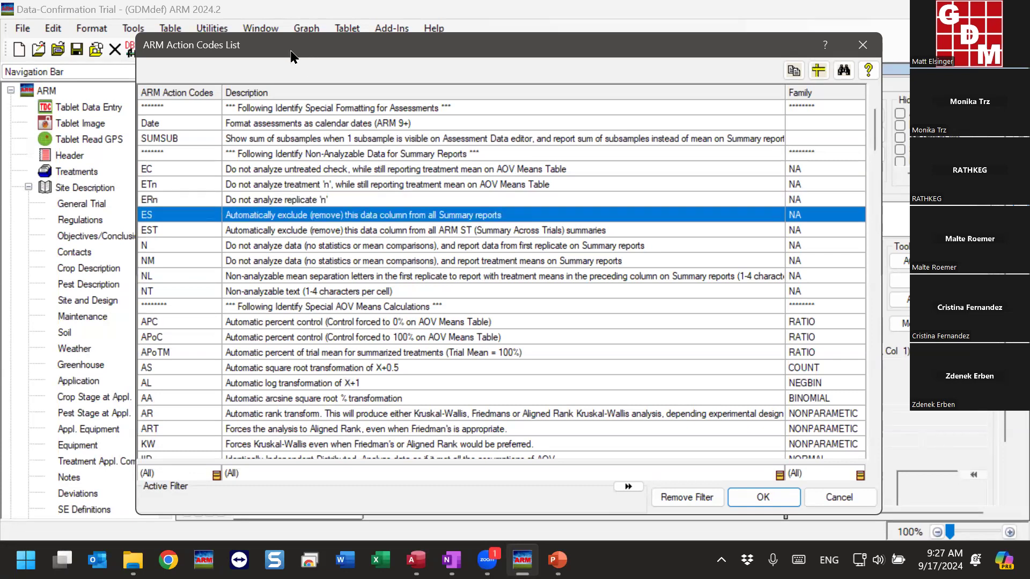
drag(292, 55, 630, 63)
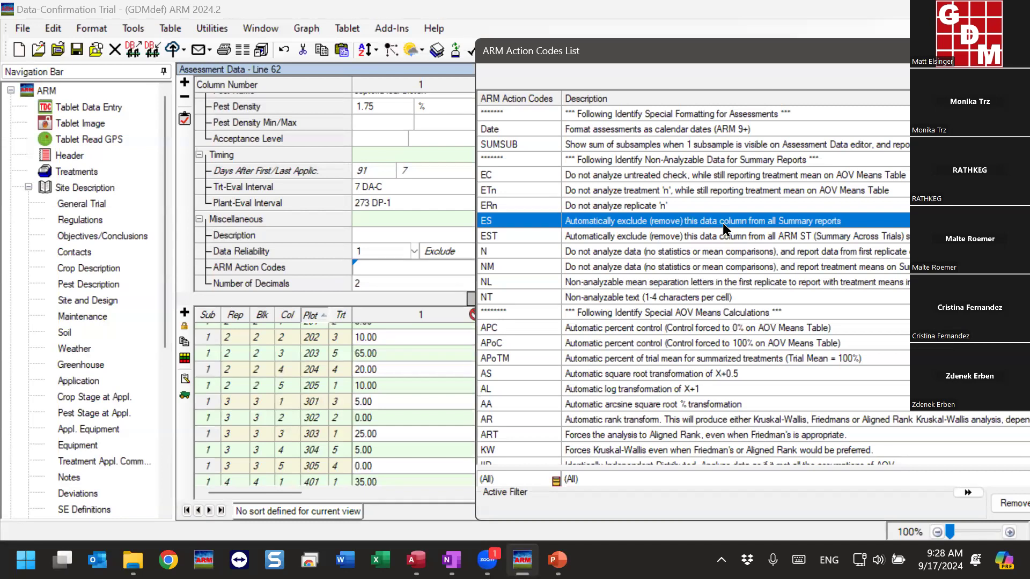
Compare the action codes N, NM, ES and EST and their descriptions in the ARM Action Codes List
click(587, 251)
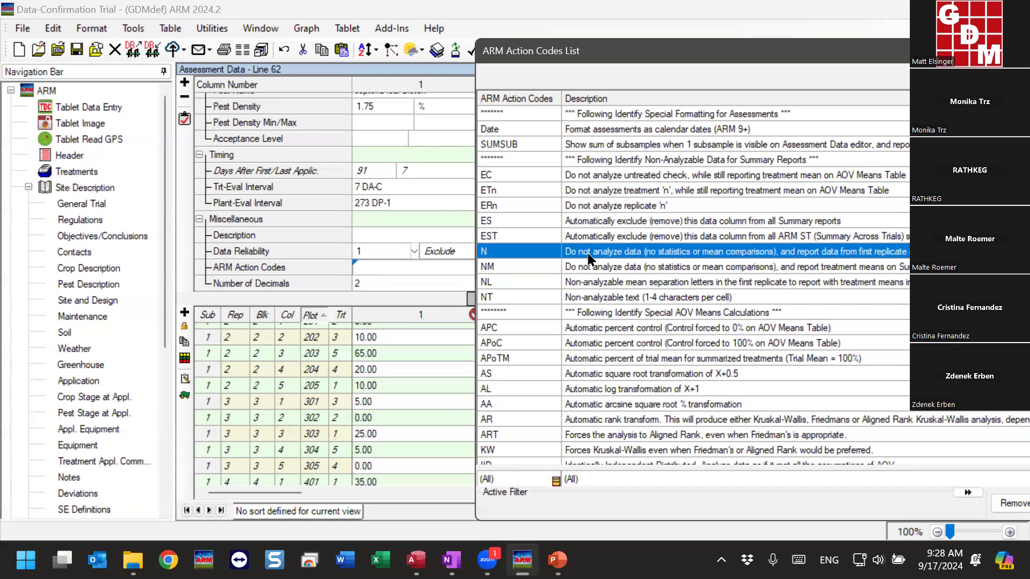
click(491, 268)
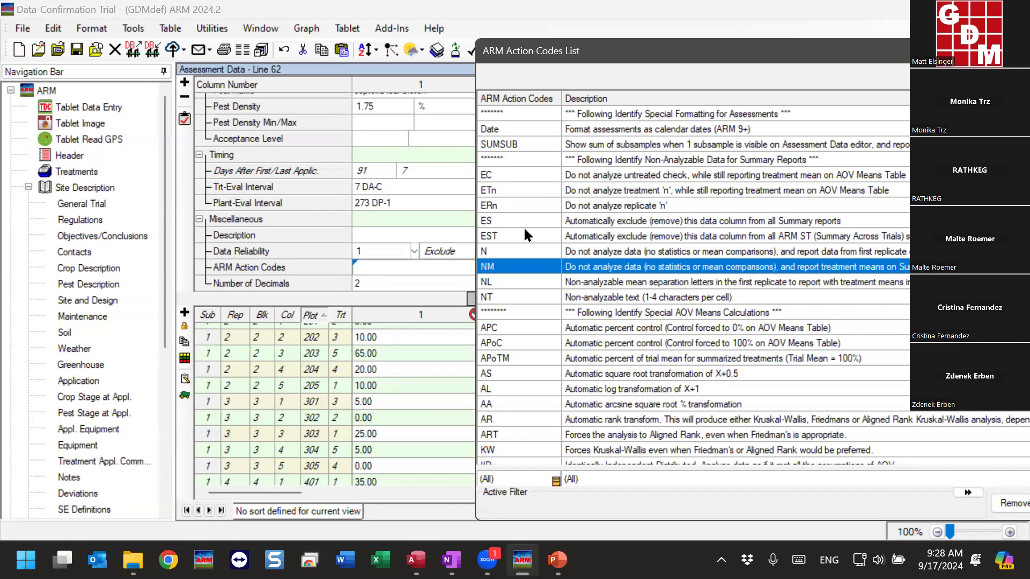
click(510, 221)
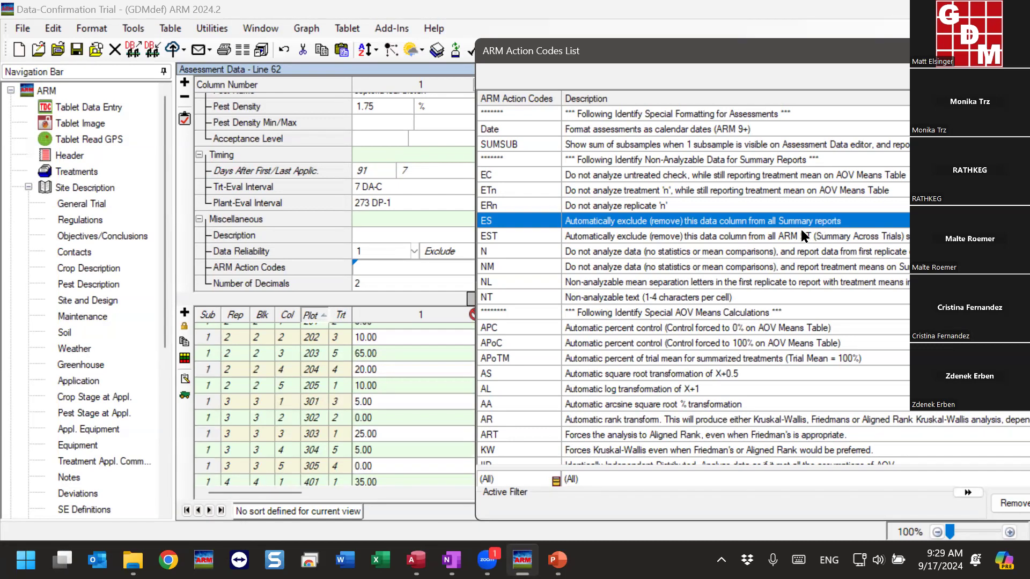
click(801, 236)
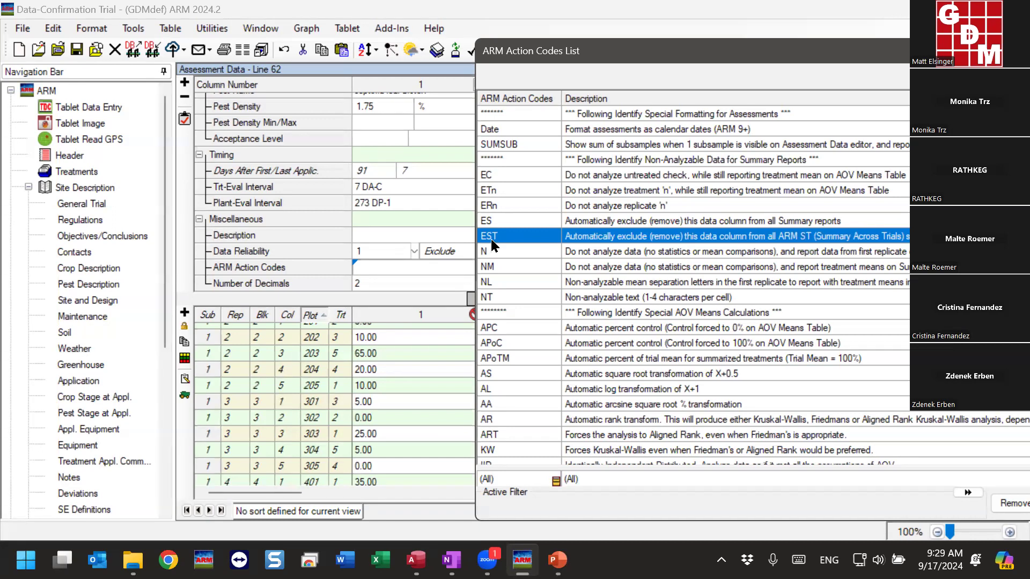
click(499, 219)
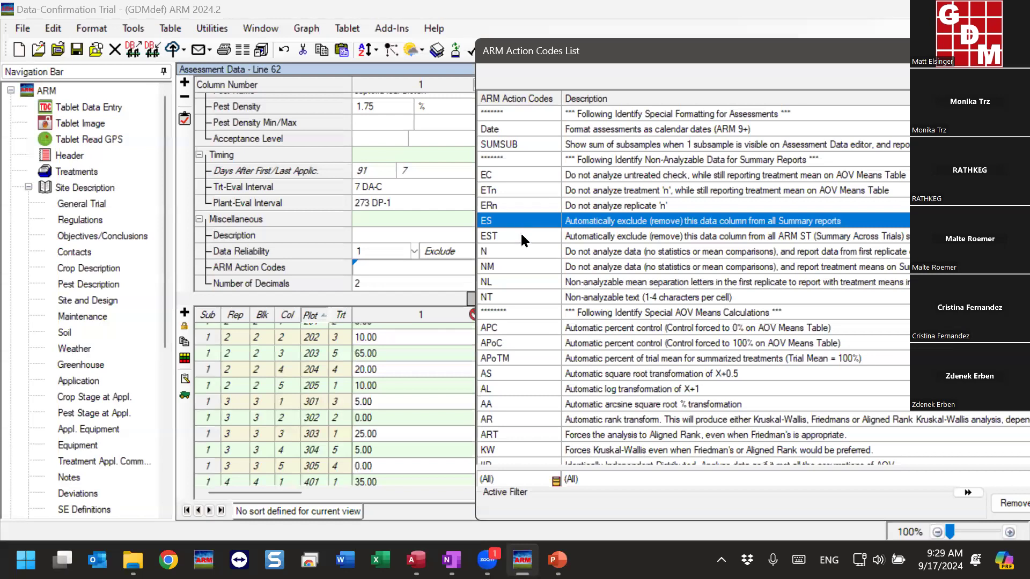
click(524, 239)
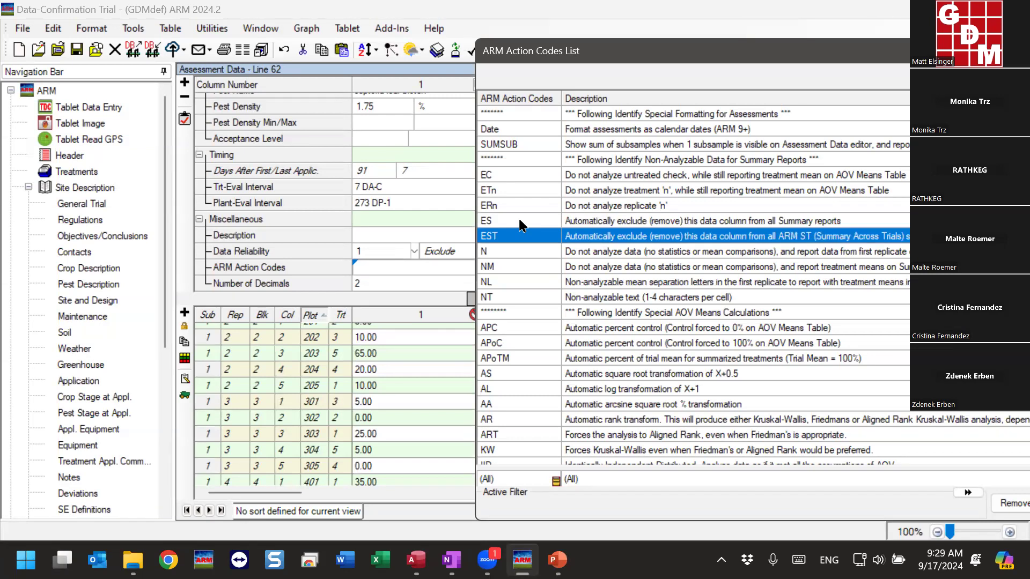
Enter the ES action code for column 1 from the list, keeping the out-of-bounds data value 120
click(522, 223)
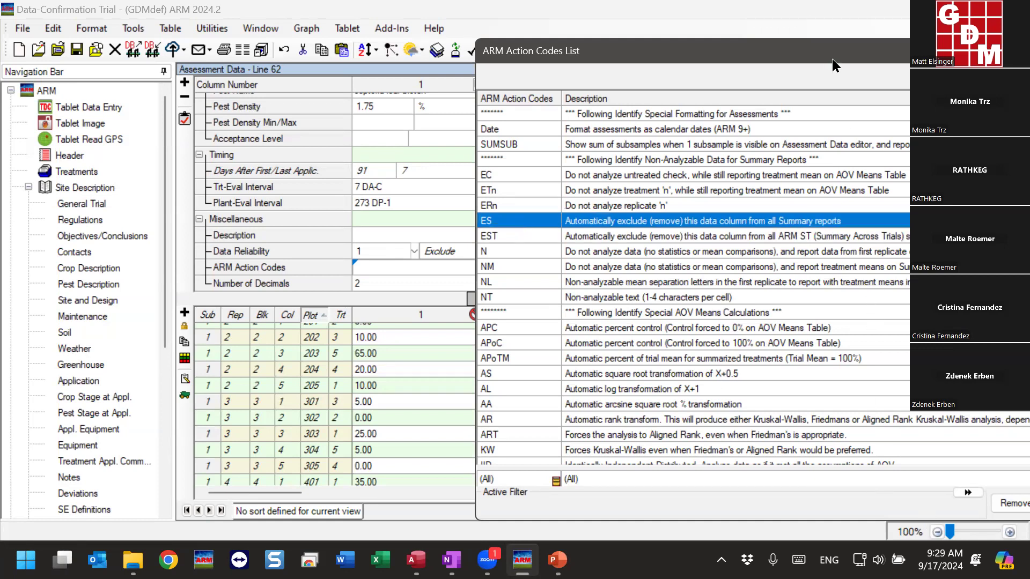
drag(834, 65, 668, 59)
click(952, 501)
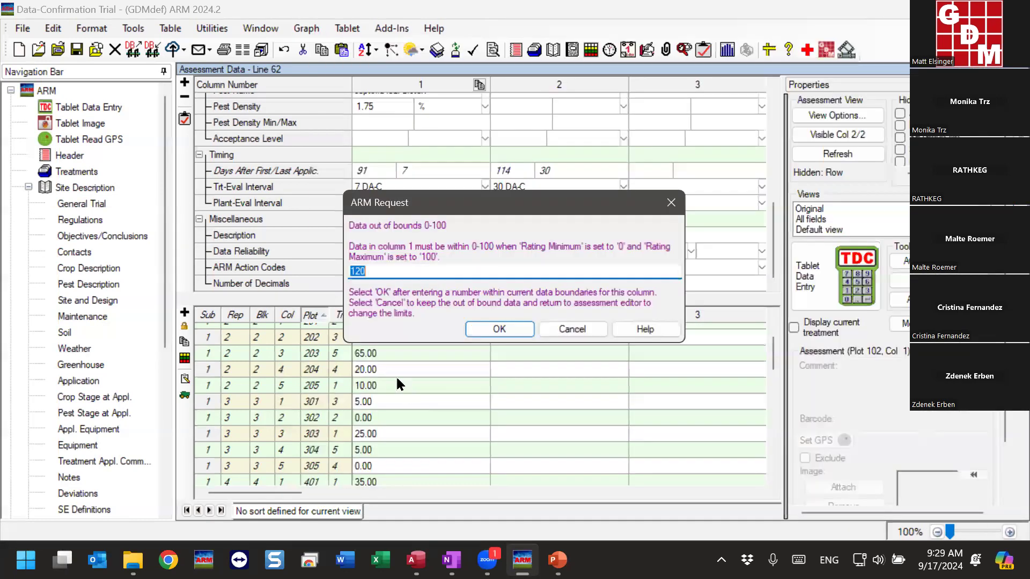
click(570, 327)
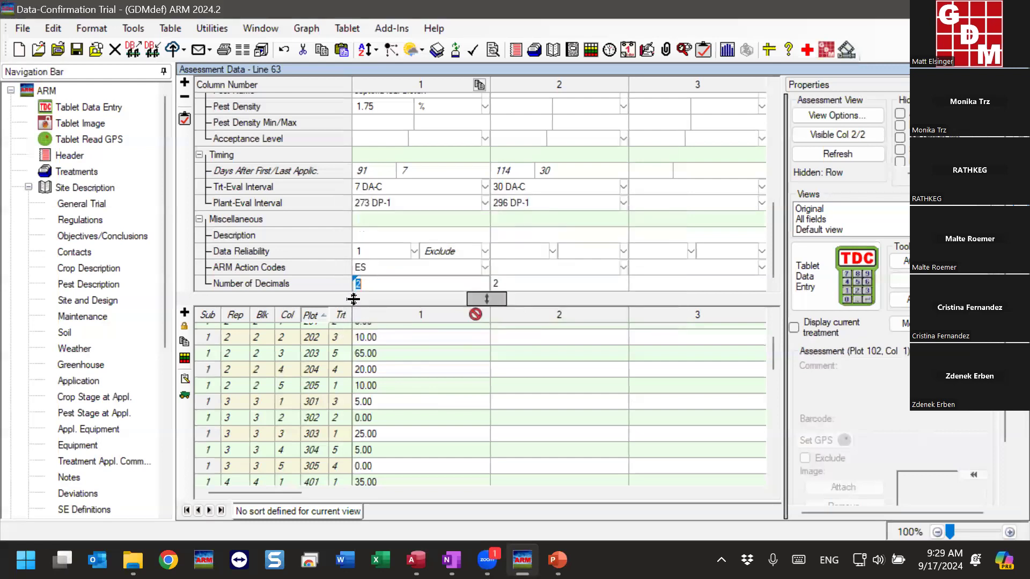
Add EST after ES in column 1's ARM Action Codes, keeping the out-of-bounds data value
click(387, 270)
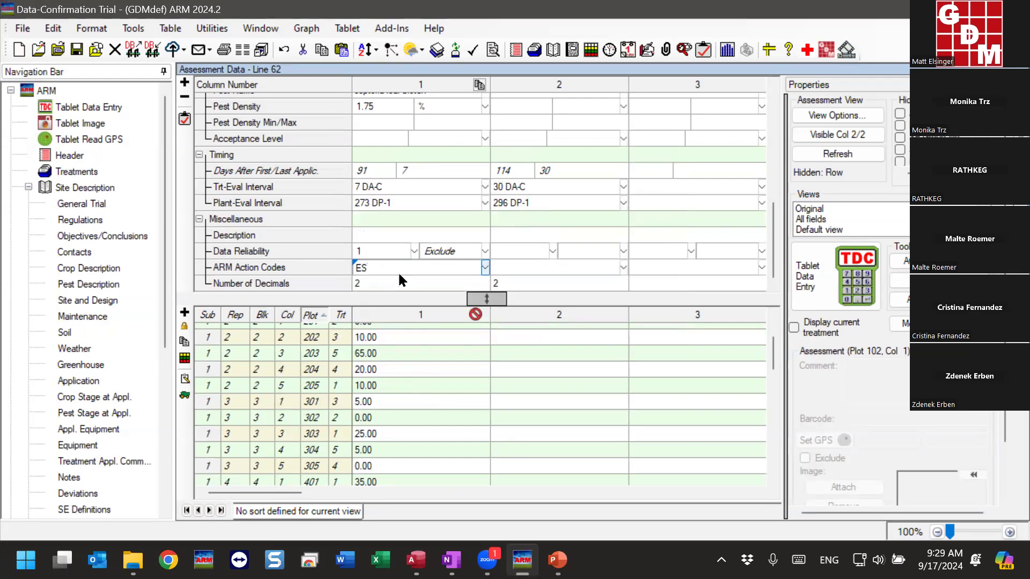
text(EST)
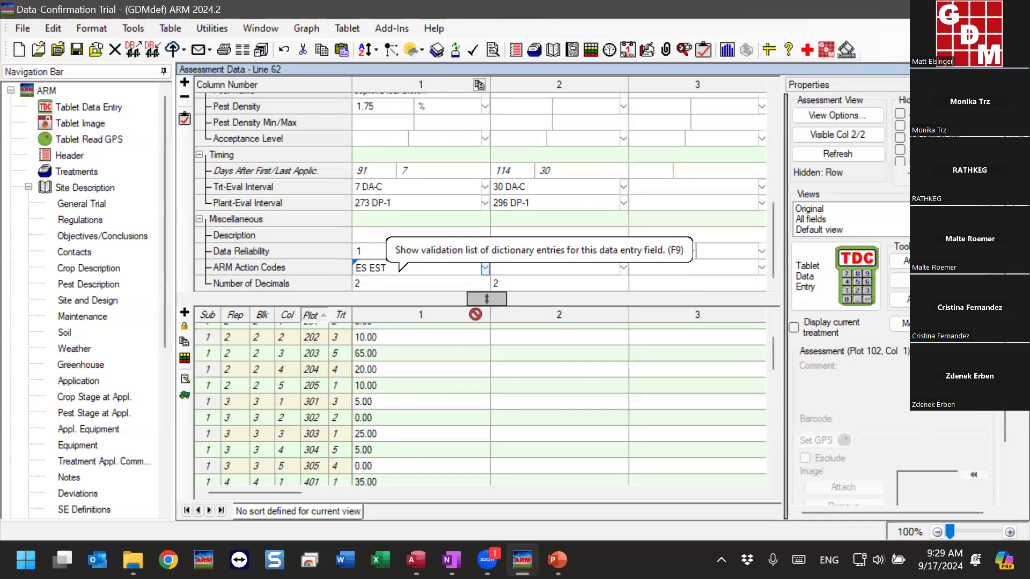
click(399, 279)
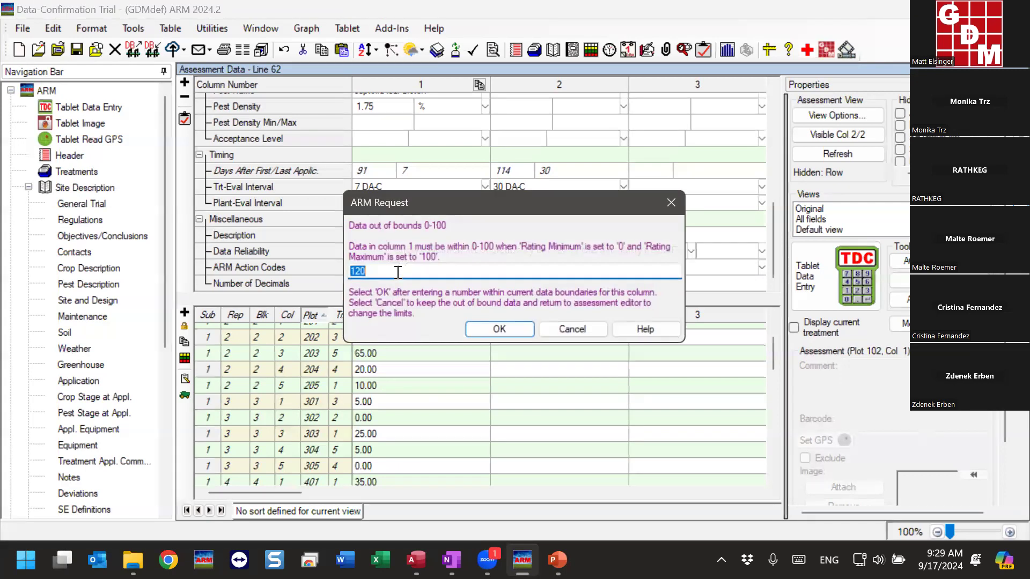
click(572, 329)
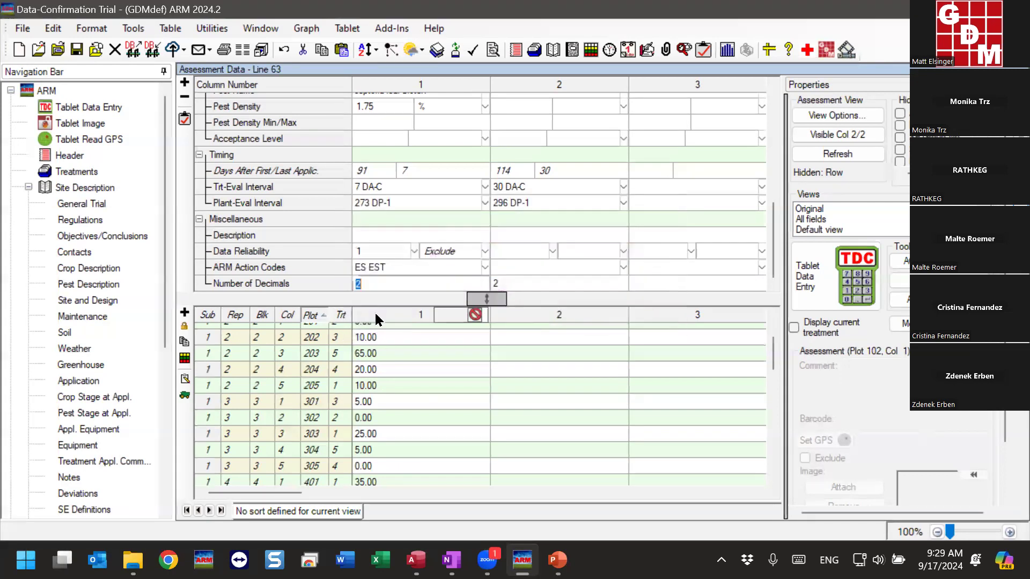
Examine column 1's ES and EST action codes alongside its plot data and the reliability marks in the plot data header
click(395, 265)
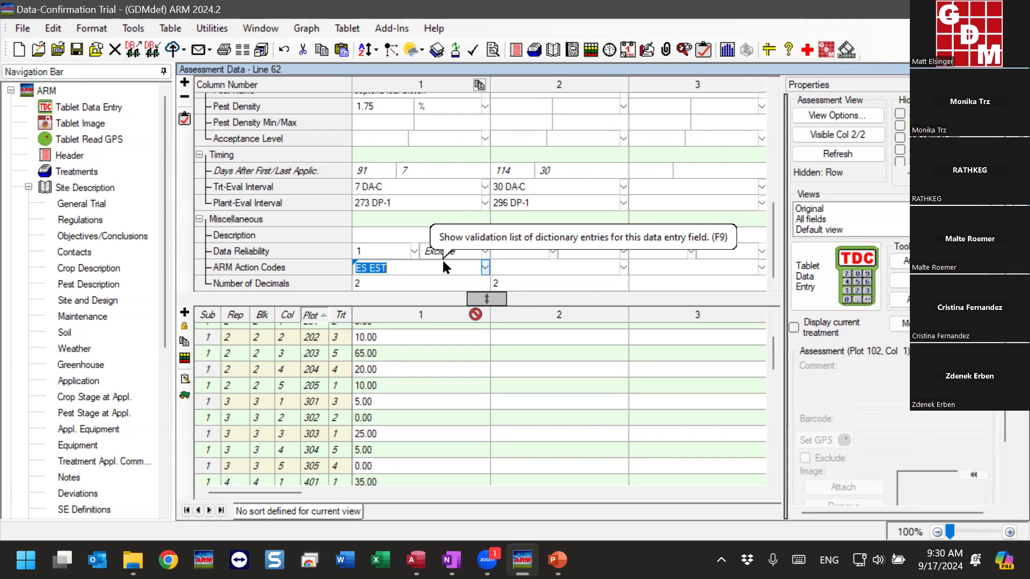
click(422, 355)
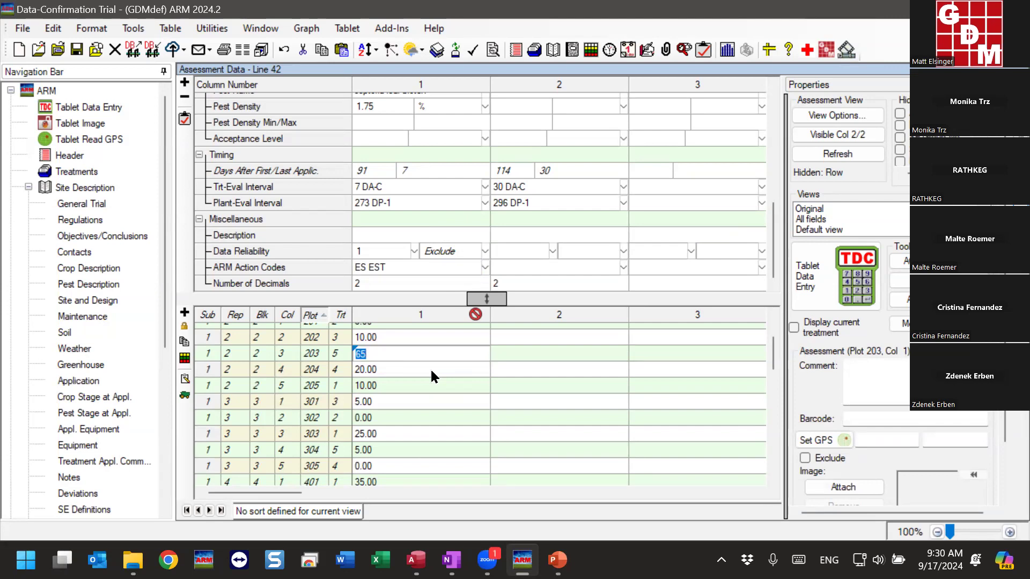
click(376, 267)
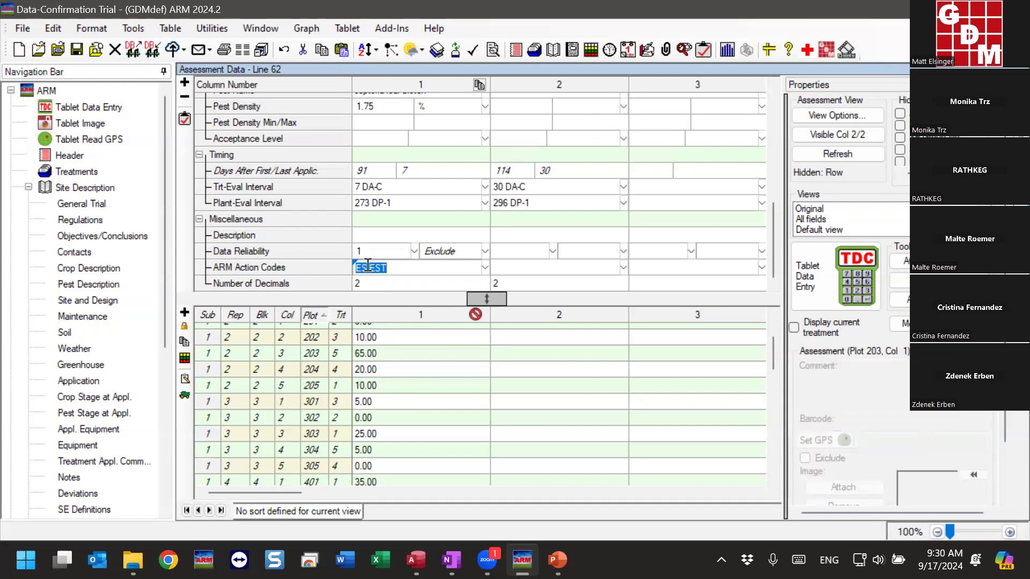
click(417, 267)
double_click(366, 267)
mouse_move(486, 559)
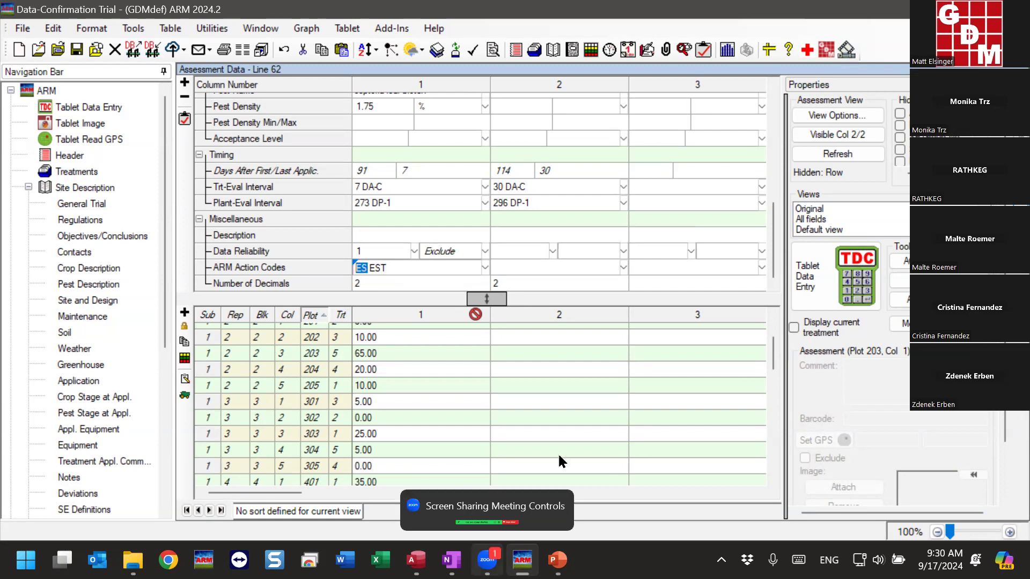
mouse_move(560, 316)
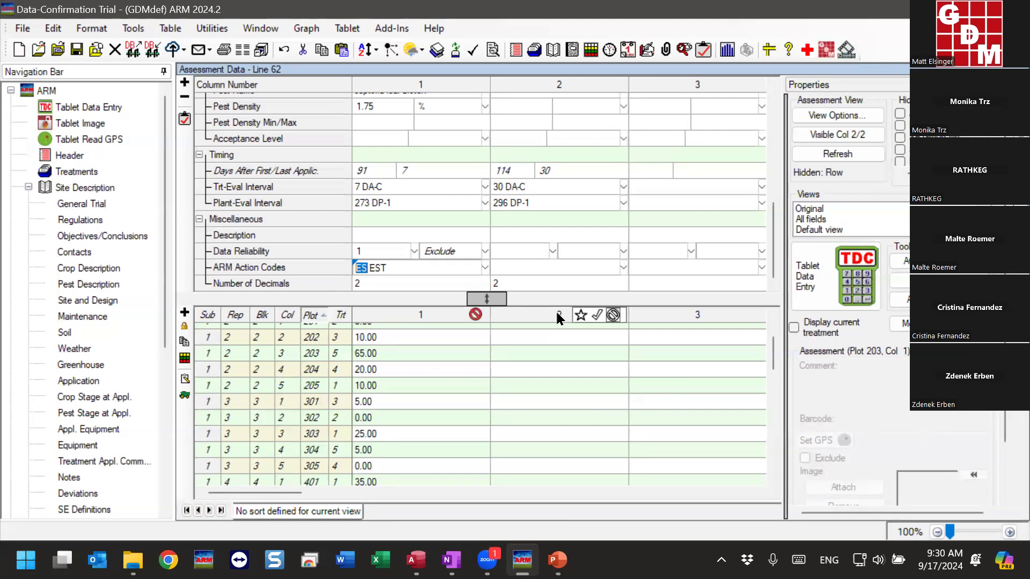
click(420, 351)
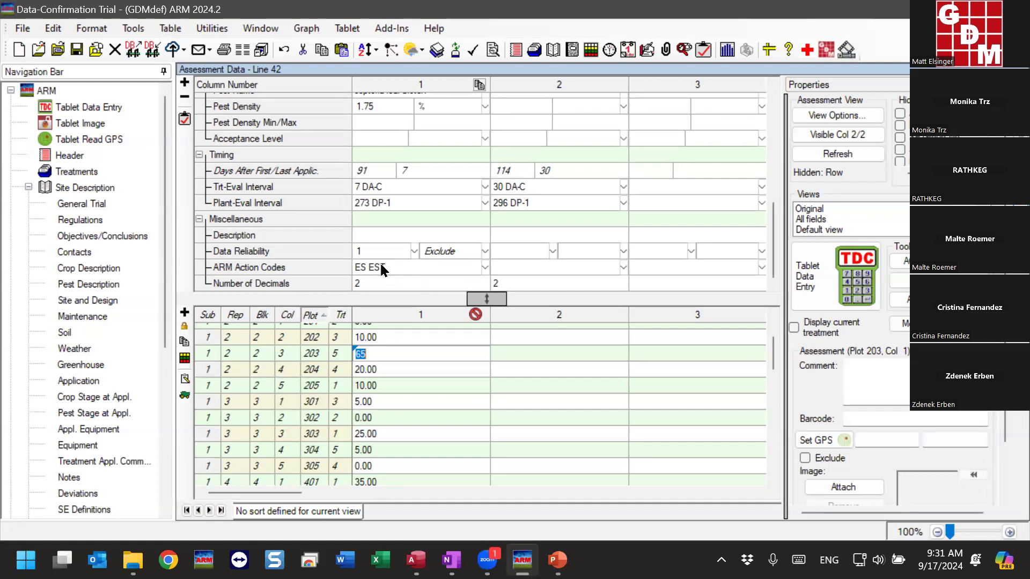
Clear the ARM Action Codes entry for column 1, keeping the out-of-bounds data value
click(421, 269)
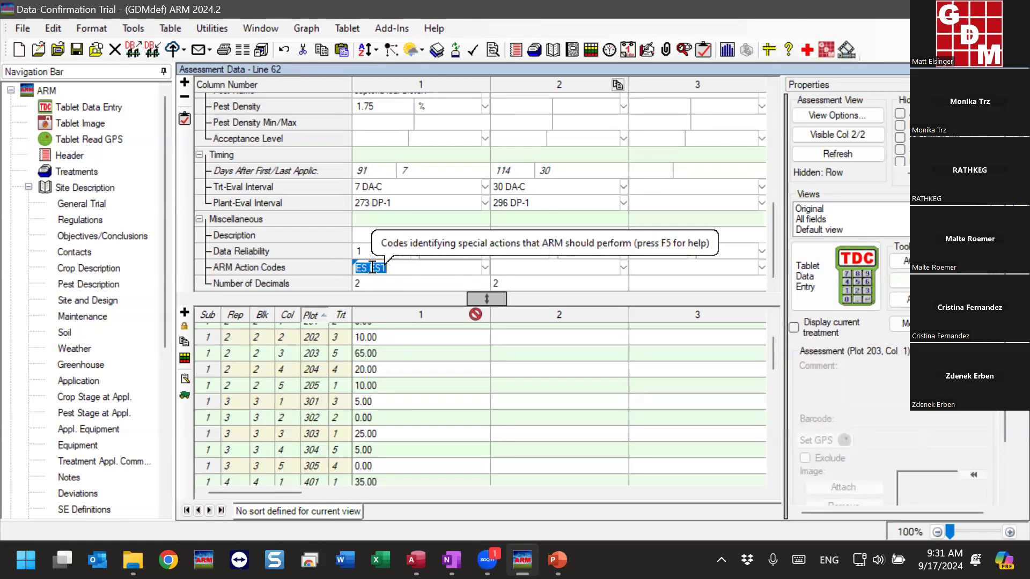
key(Delete)
click(388, 281)
click(564, 330)
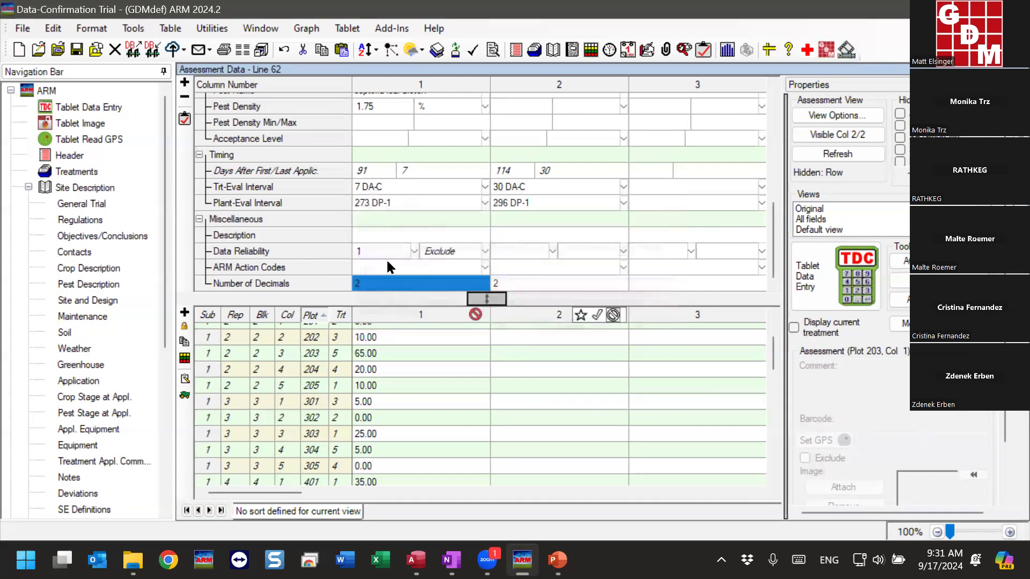
Transform data column 1 to % Incidence (0 = none) and store the calculated values in column 3
click(386, 267)
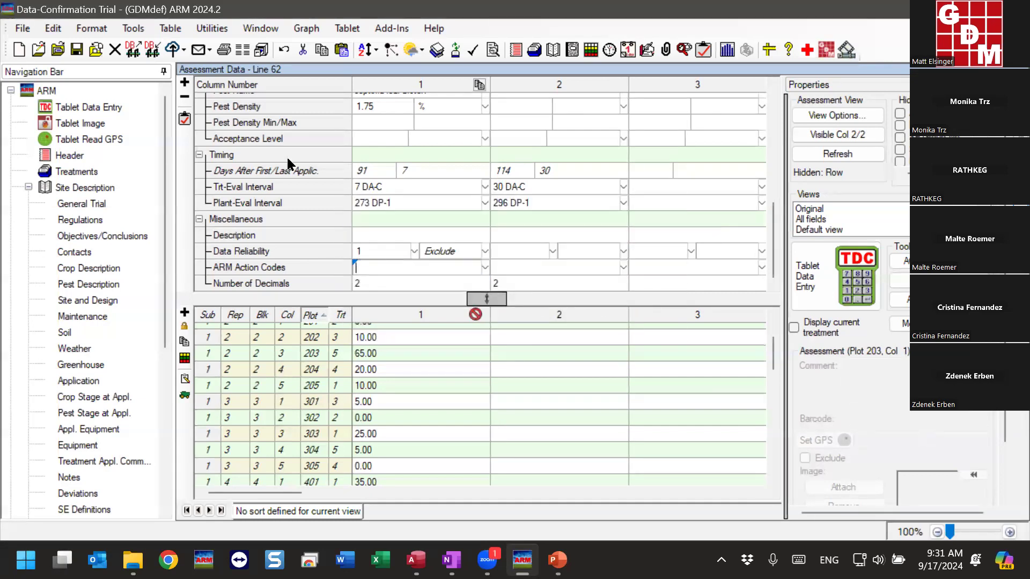
click(133, 29)
click(177, 140)
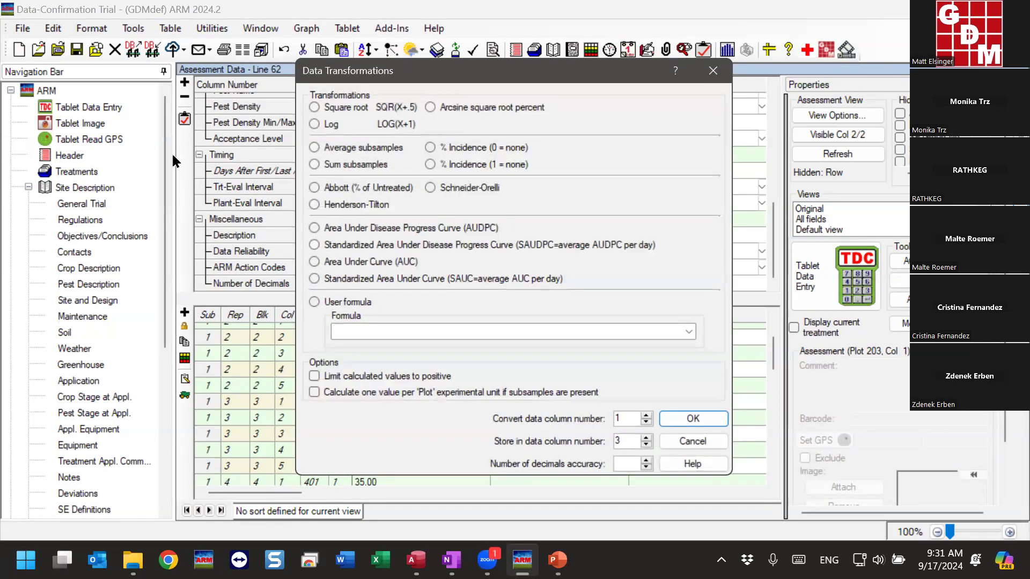
click(460, 150)
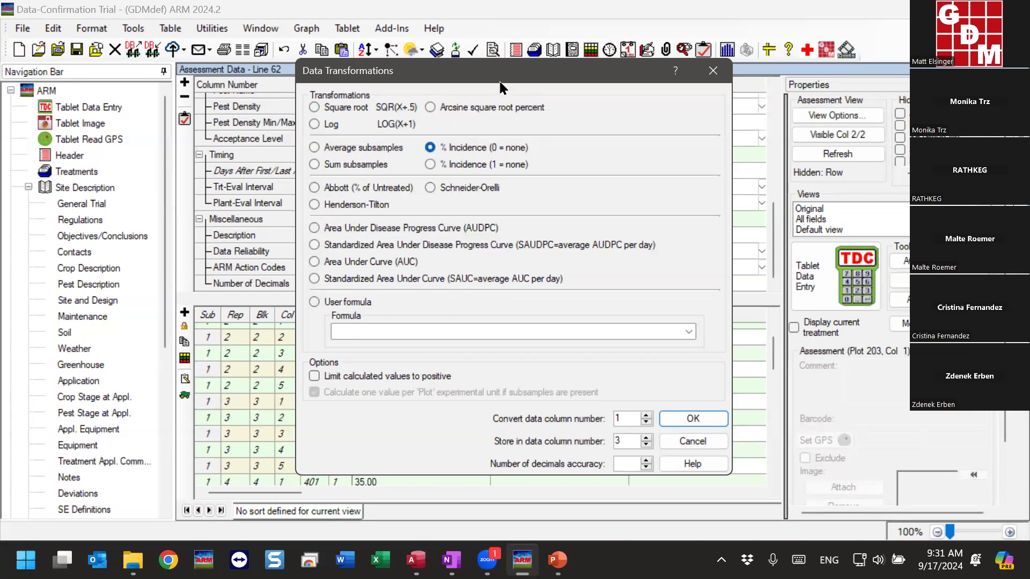
drag(500, 85, 734, 86)
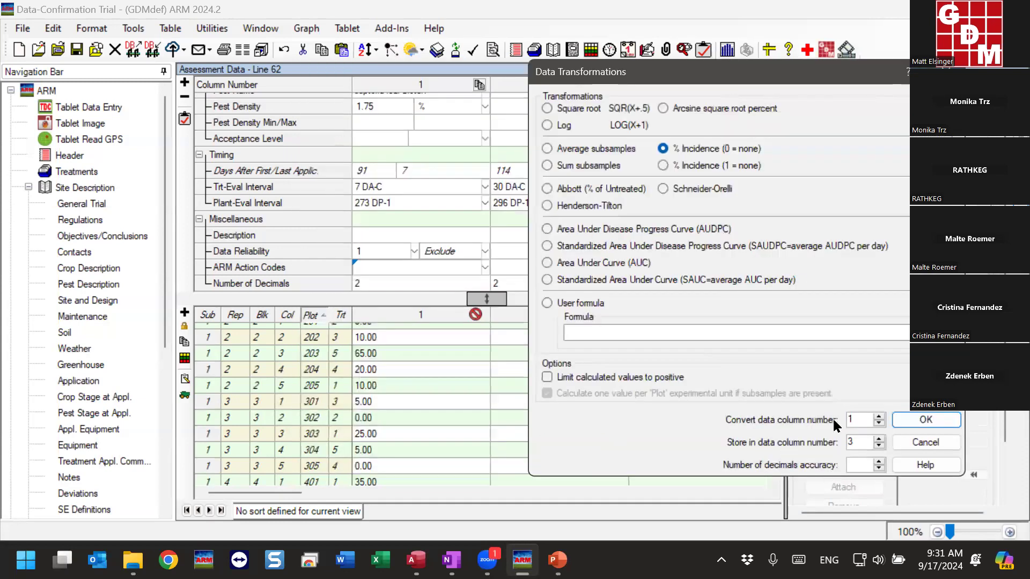
double_click(851, 442)
click(928, 423)
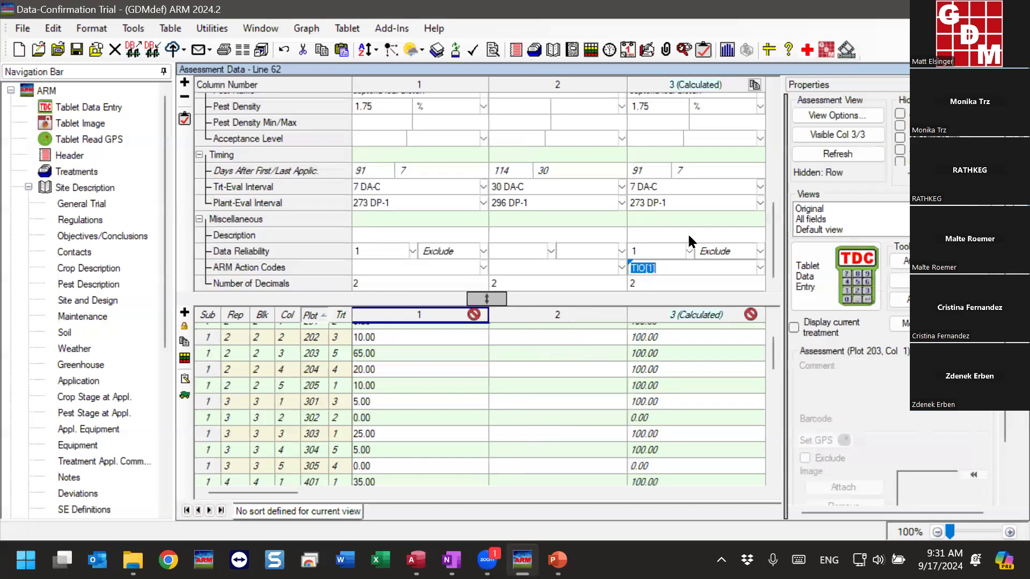
Compare the rating type and unit of columns 1 and 3, and set calculated column 3's rating type to PESINC, pest incidence
scroll(691, 228, up, 2)
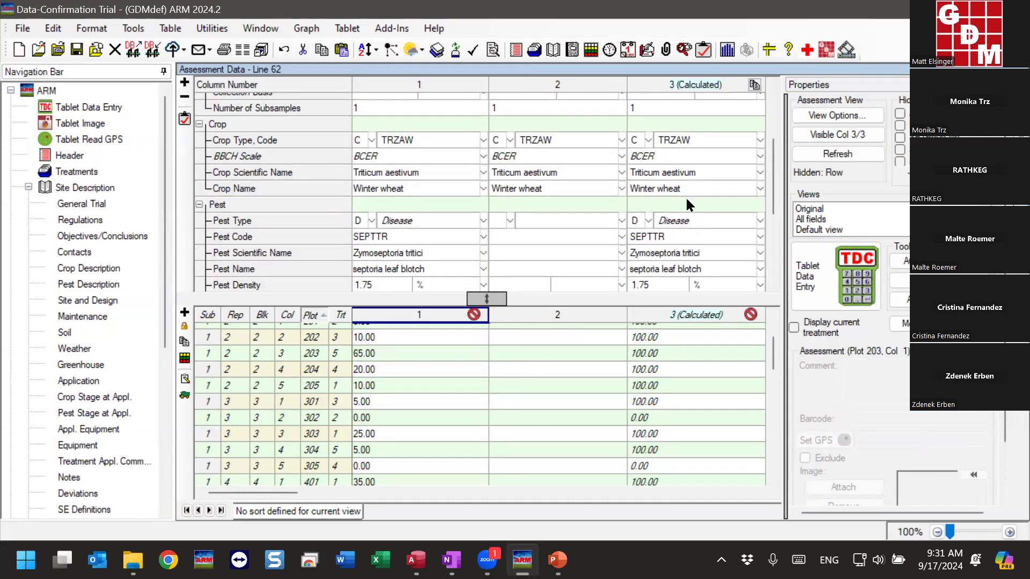
scroll(684, 195, up, 3)
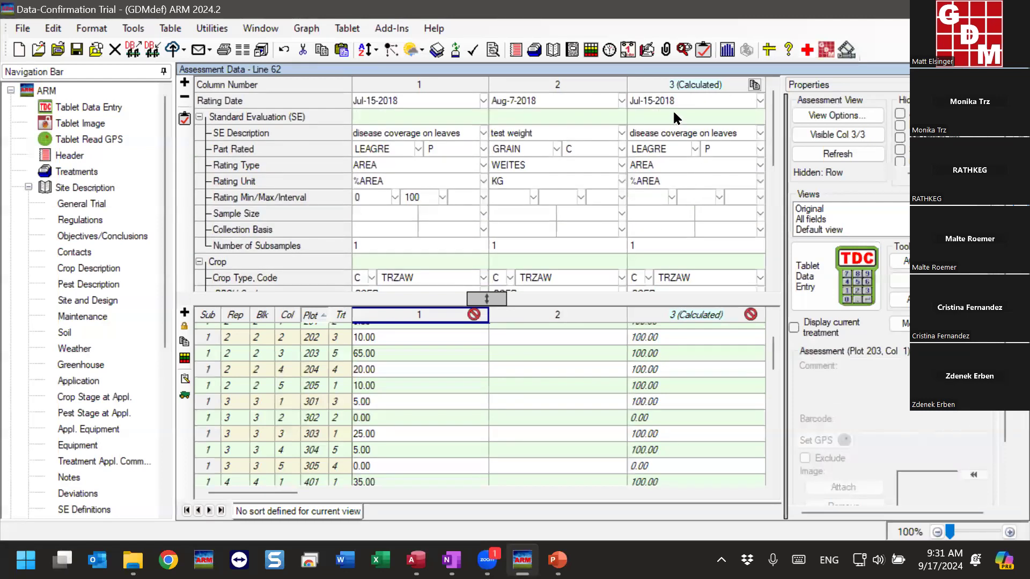
click(379, 165)
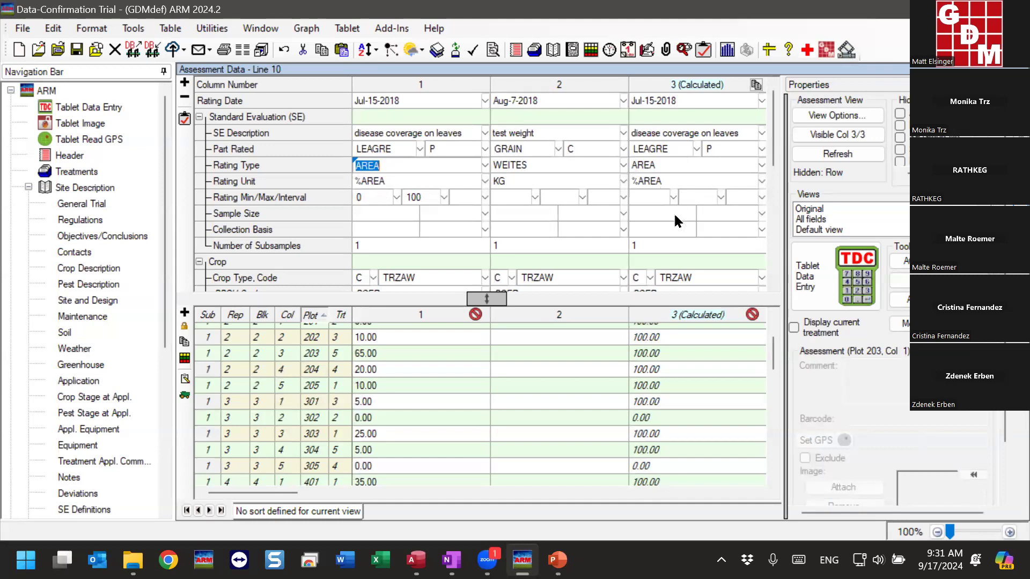
click(699, 179)
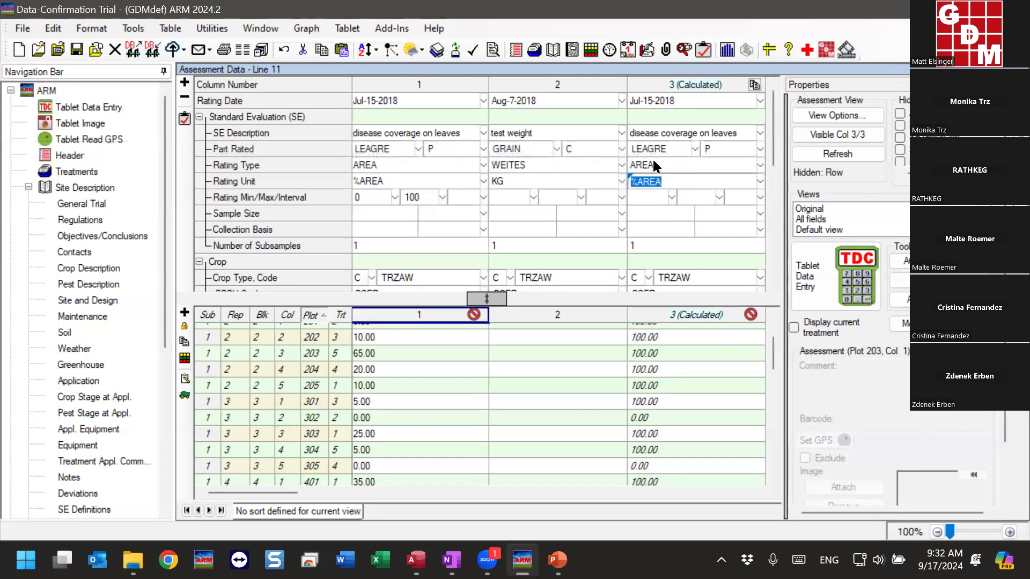
click(652, 162)
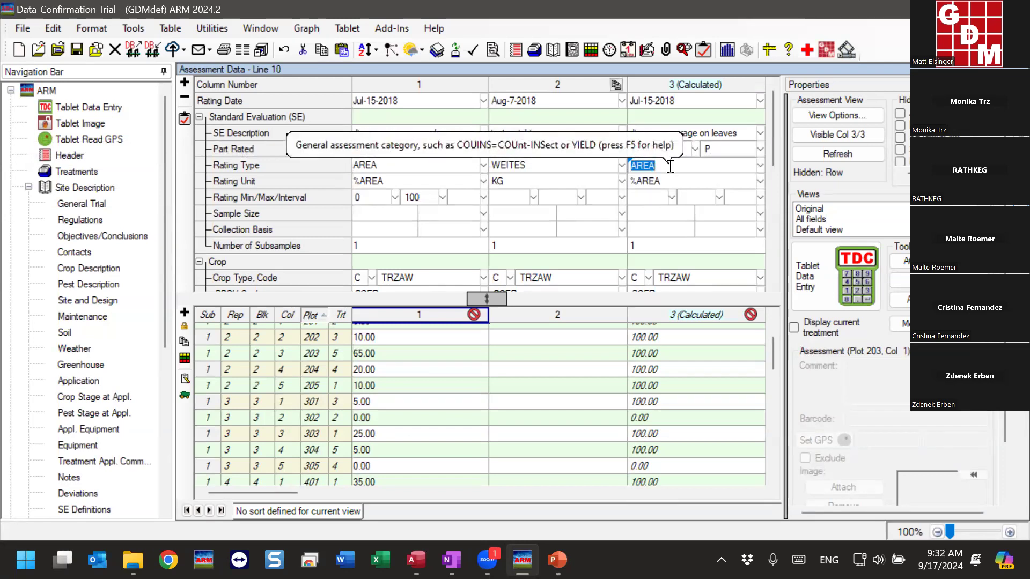
key(Delete)
key(F5)
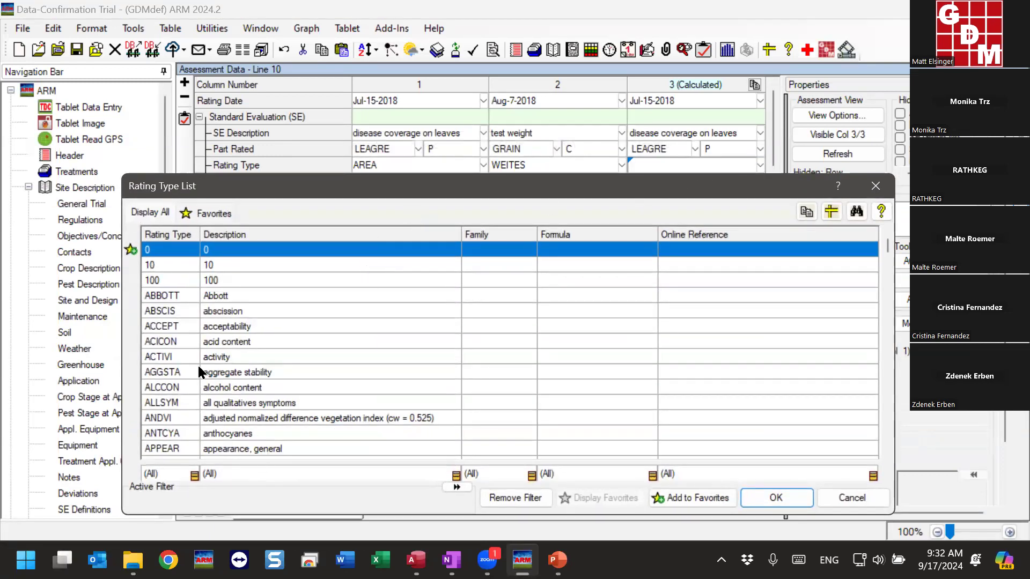
text(pesi)
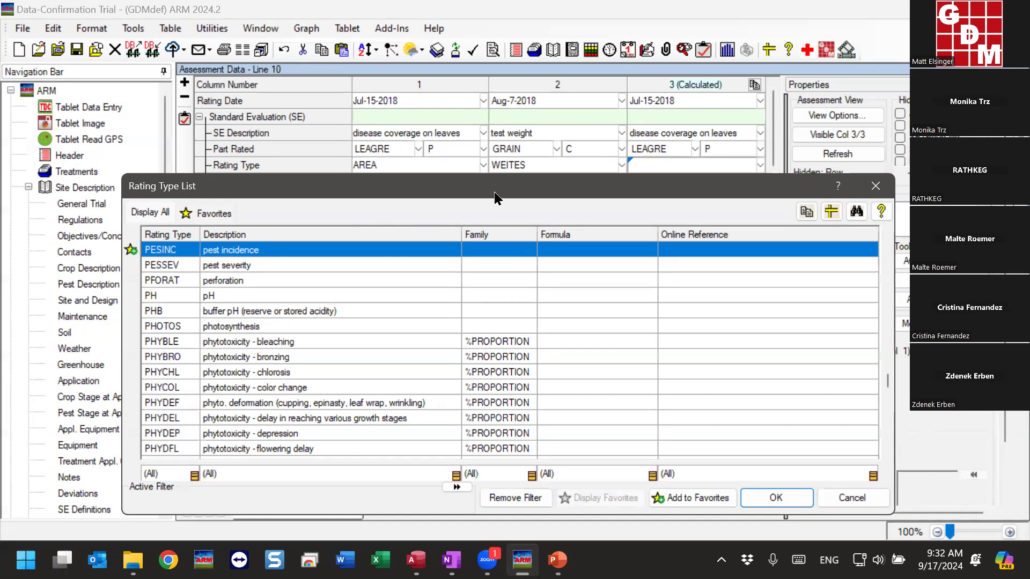
drag(494, 194, 573, 215)
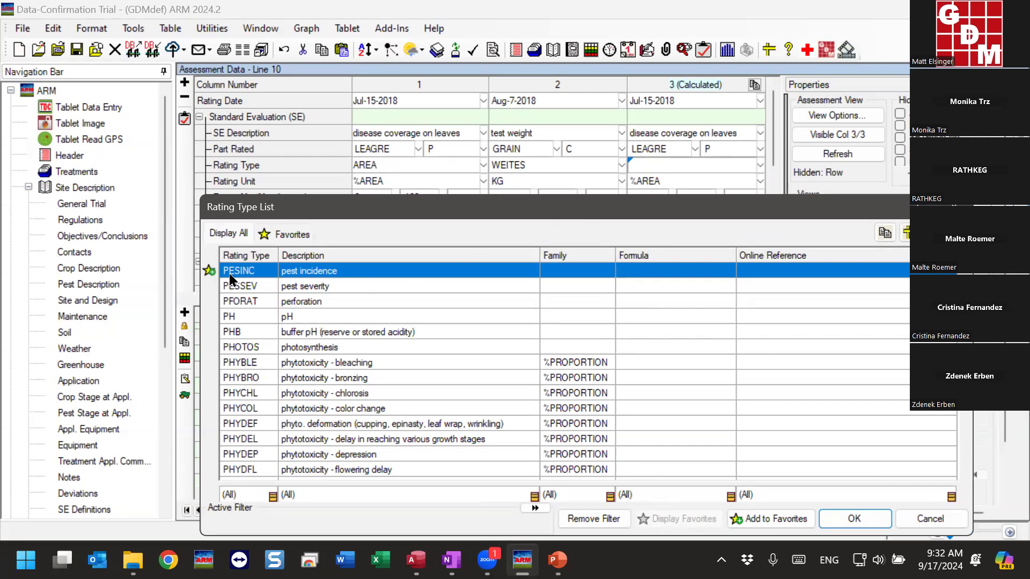
double_click(322, 271)
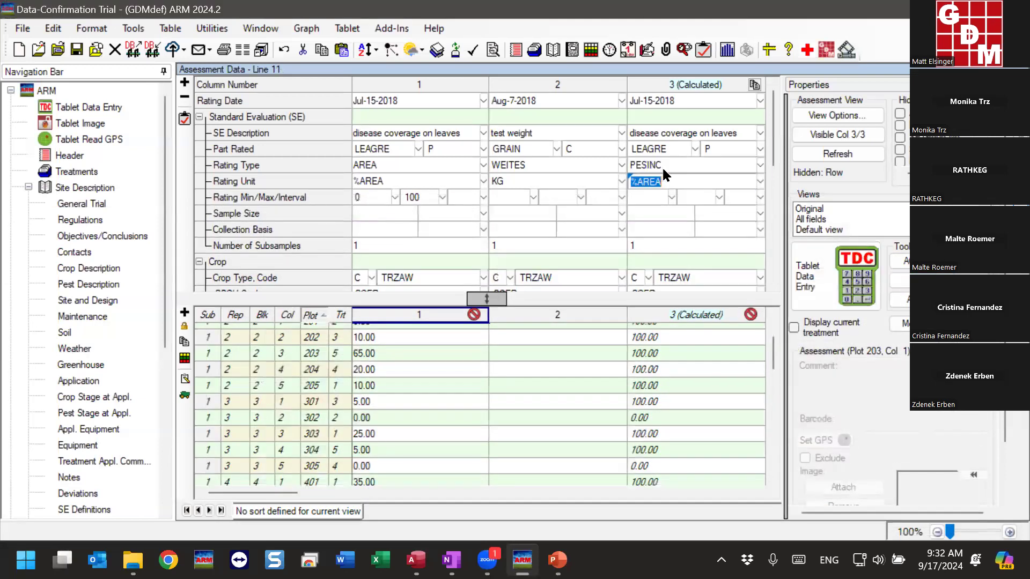
Examine the available data transformations for column 1, including % Incidence (0 = none), without applying one
click(132, 30)
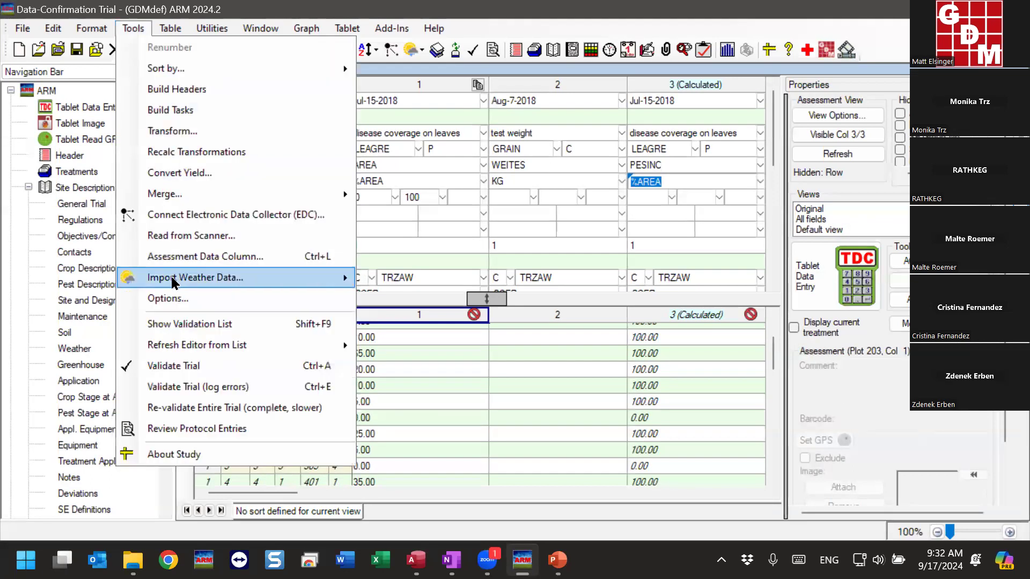
click(196, 133)
click(451, 148)
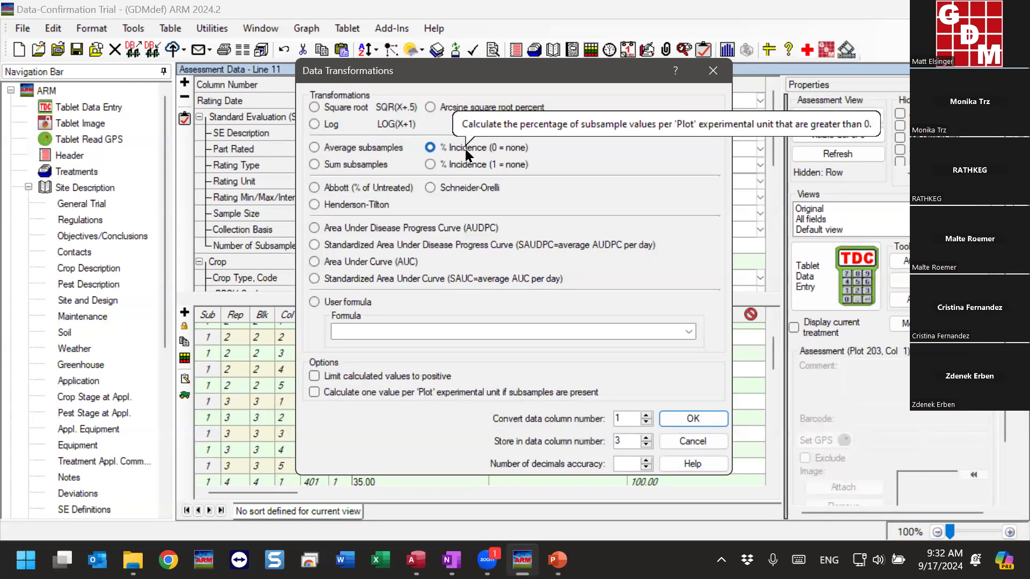
drag(549, 82, 406, 97)
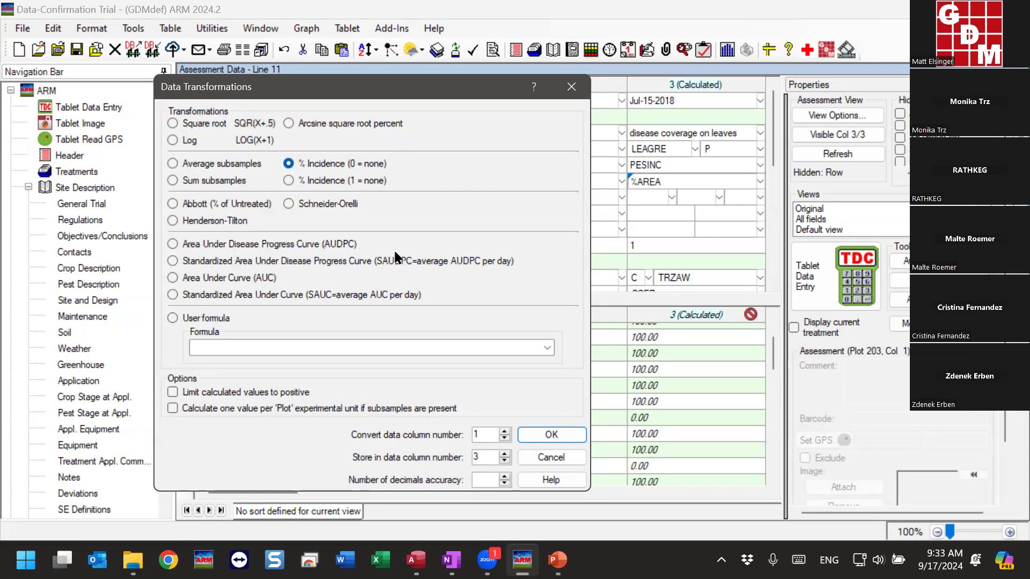
click(546, 455)
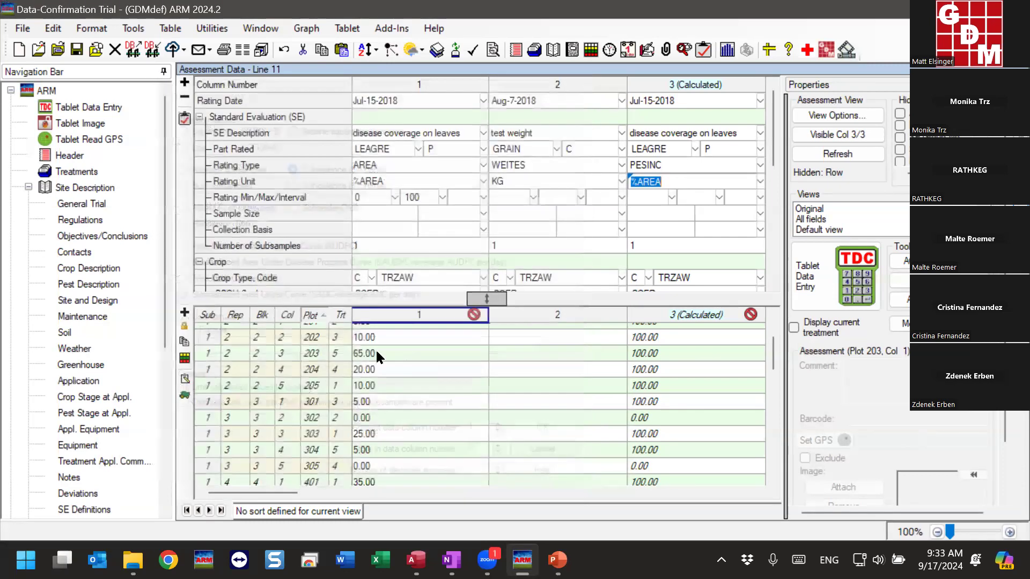
Delete calculated data column 3 from the assessment data
right_click(657, 354)
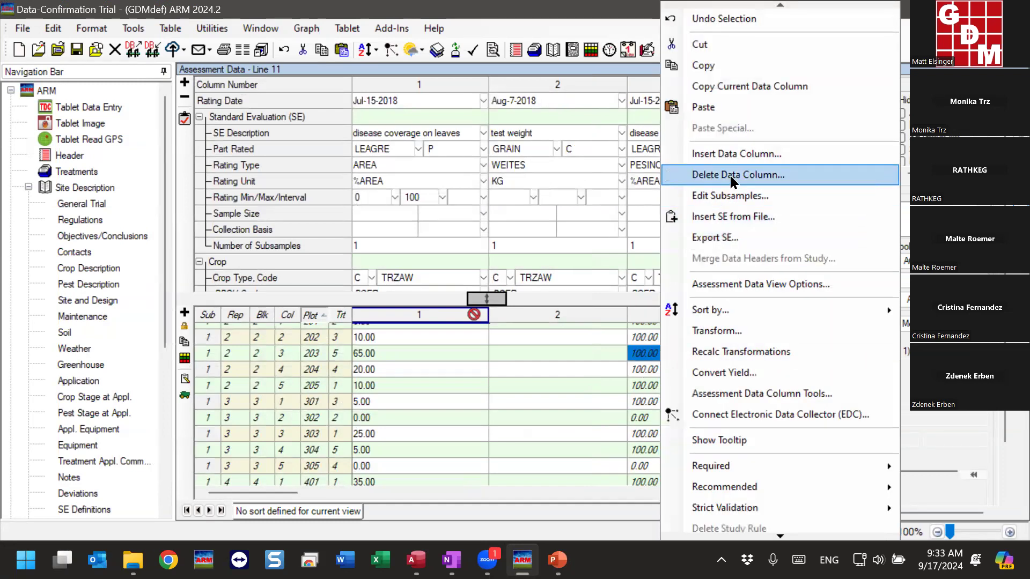
click(733, 175)
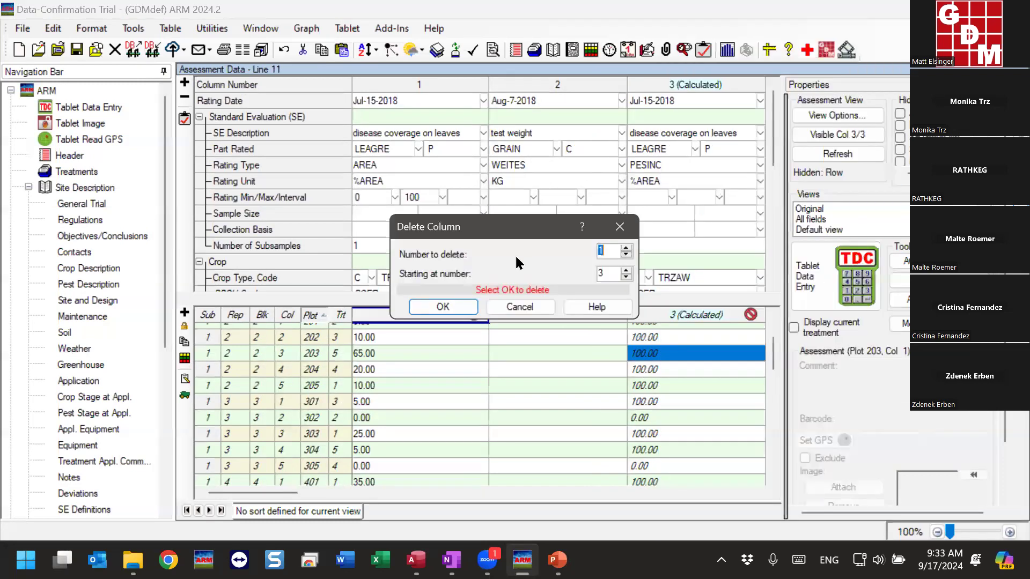
click(443, 307)
click(489, 339)
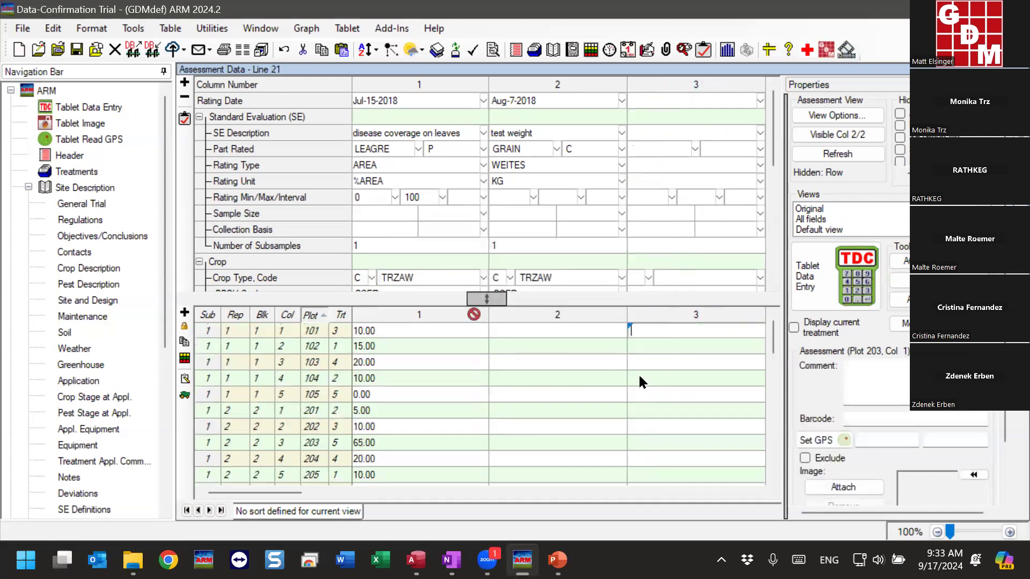
Mark column 1's data reliability as 2 (Good), and clear its Data Reliability rating
click(413, 348)
scroll(399, 156, down, 5)
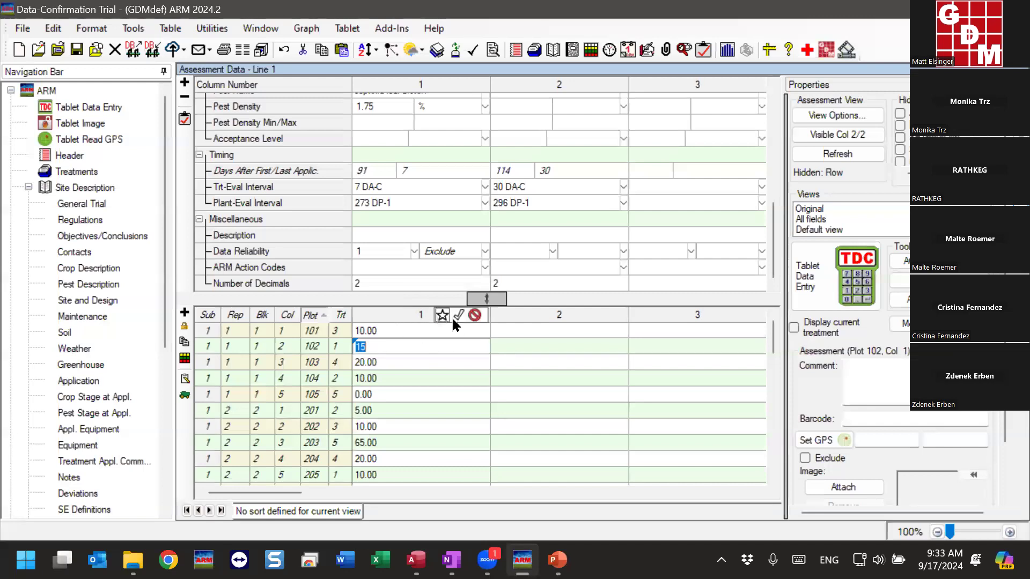
click(459, 315)
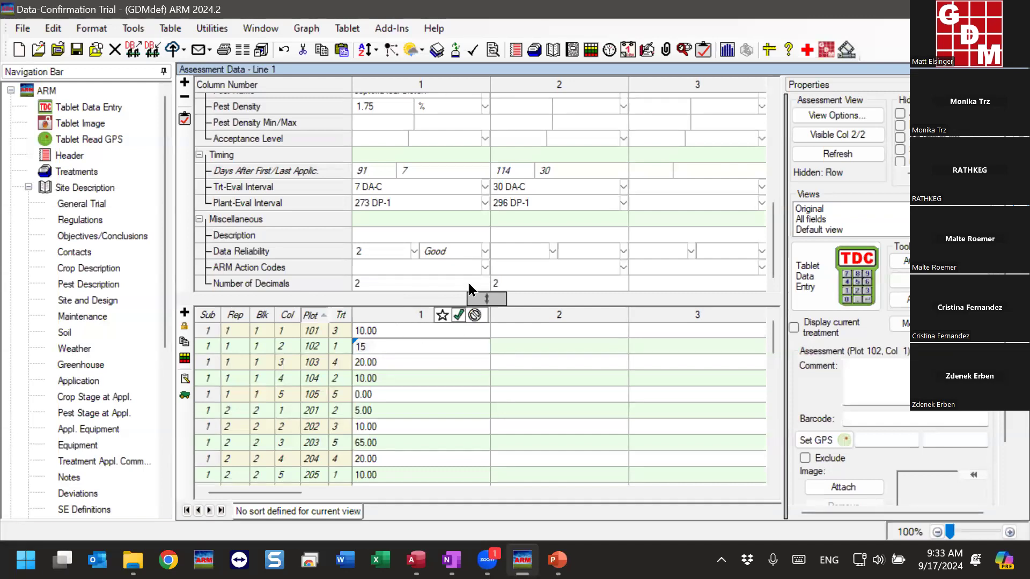
click(389, 257)
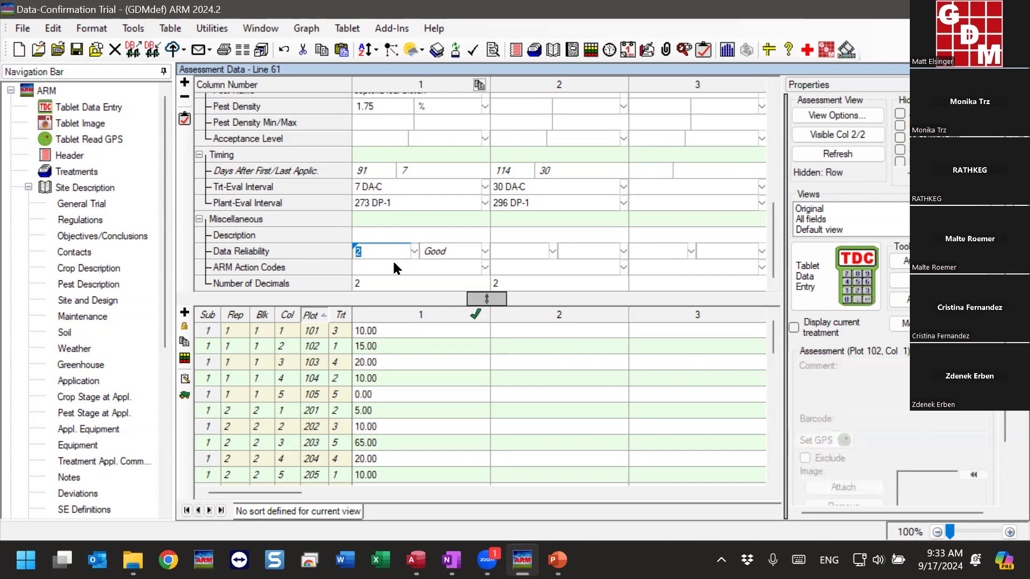
key(Delete)
key(Return)
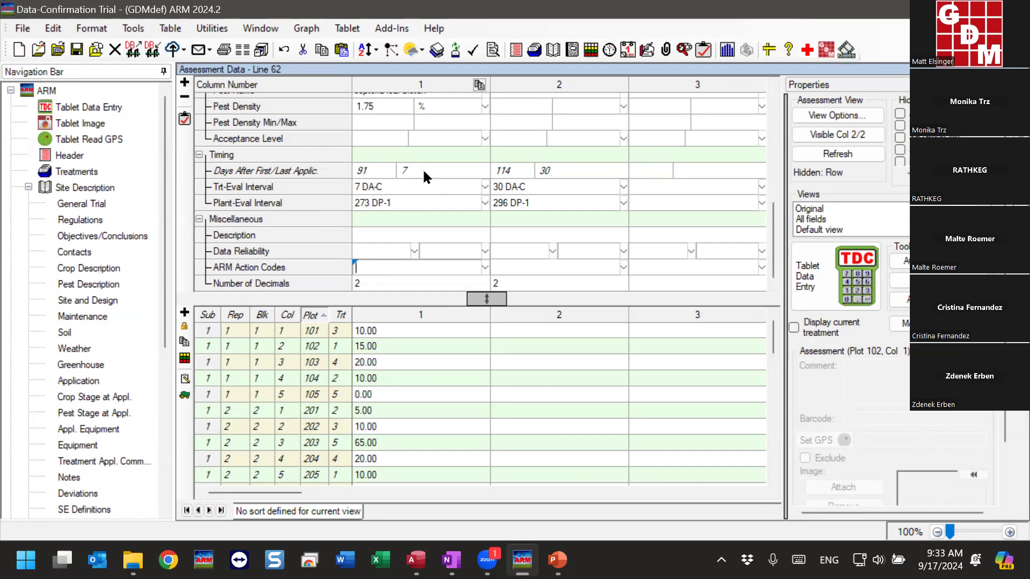
Hide the navigation bar and look through column 1's values across all plots for unusual data points
click(164, 72)
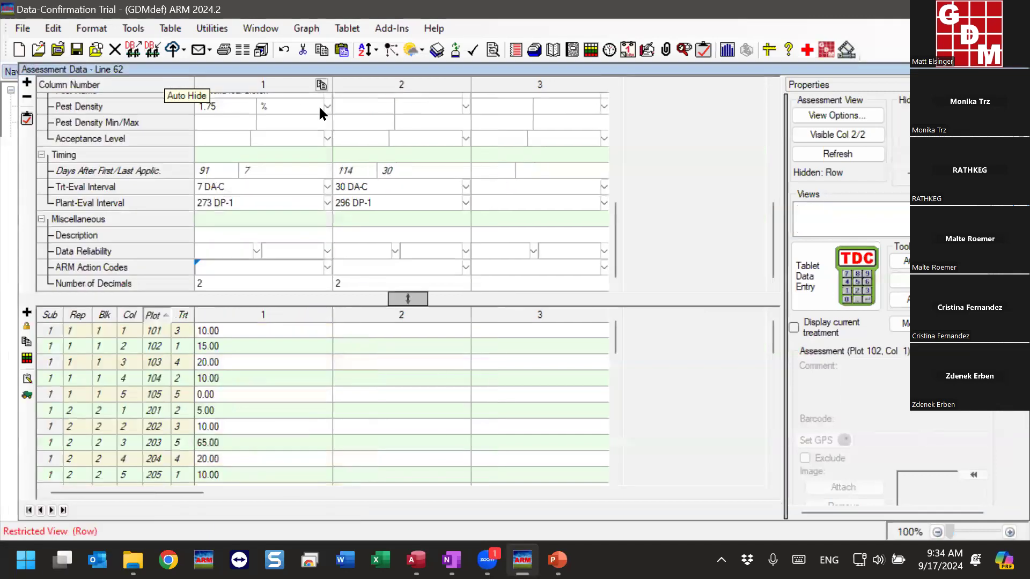
click(246, 344)
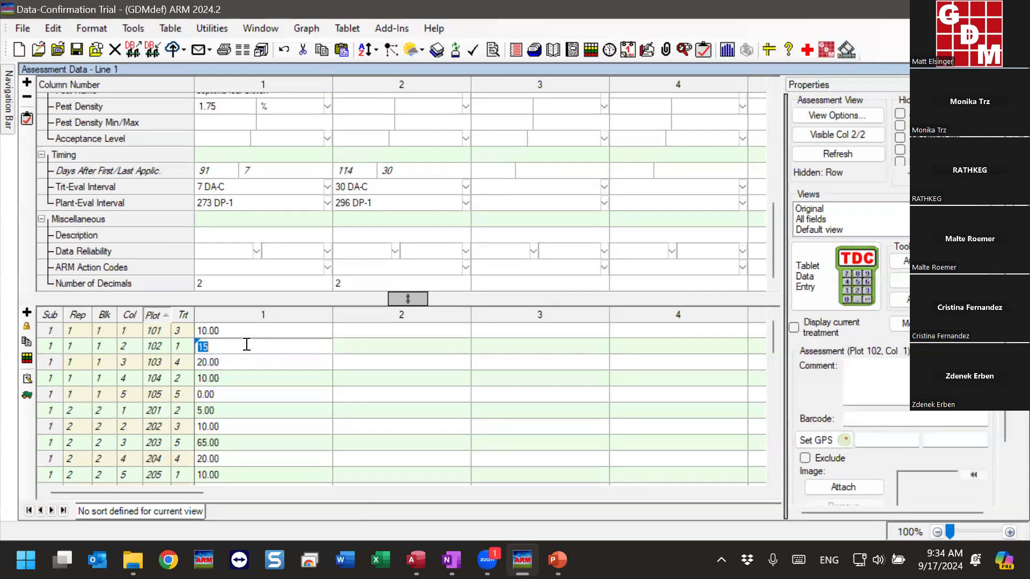
scroll(246, 371, down, 13)
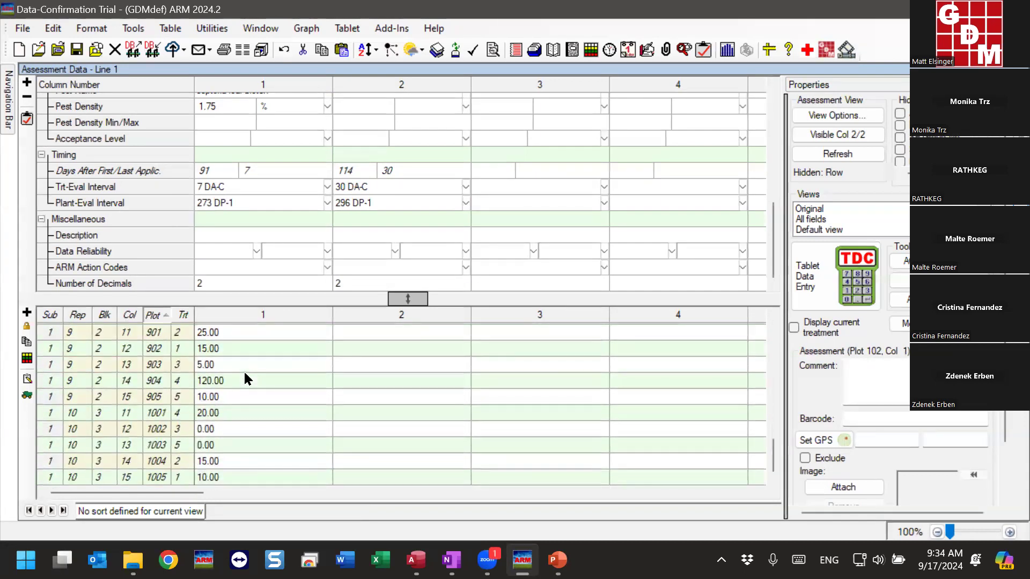
scroll(241, 408, up, 13)
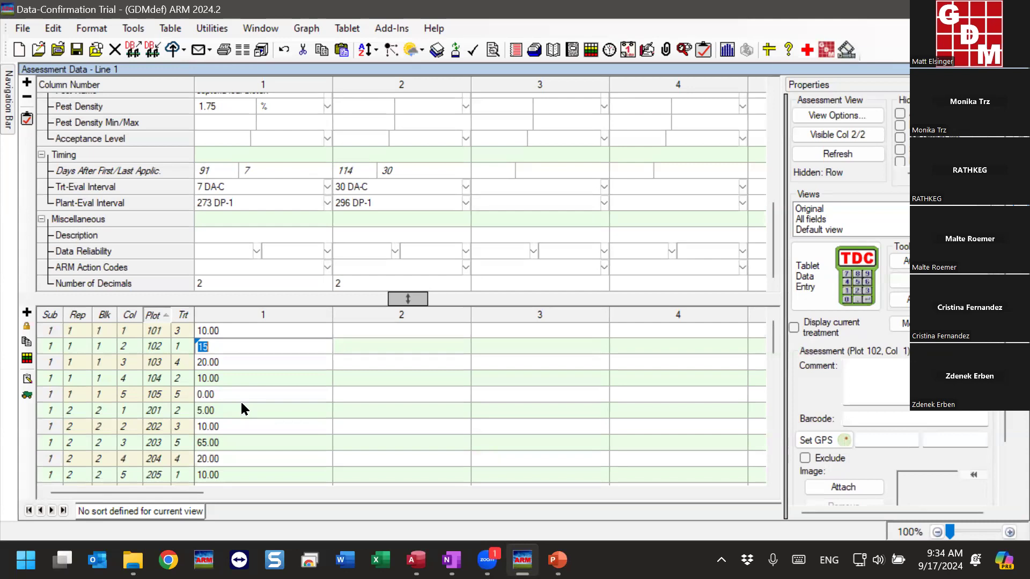
scroll(241, 403, down, 4)
scroll(242, 403, down, 6)
scroll(239, 401, up, 10)
click(853, 83)
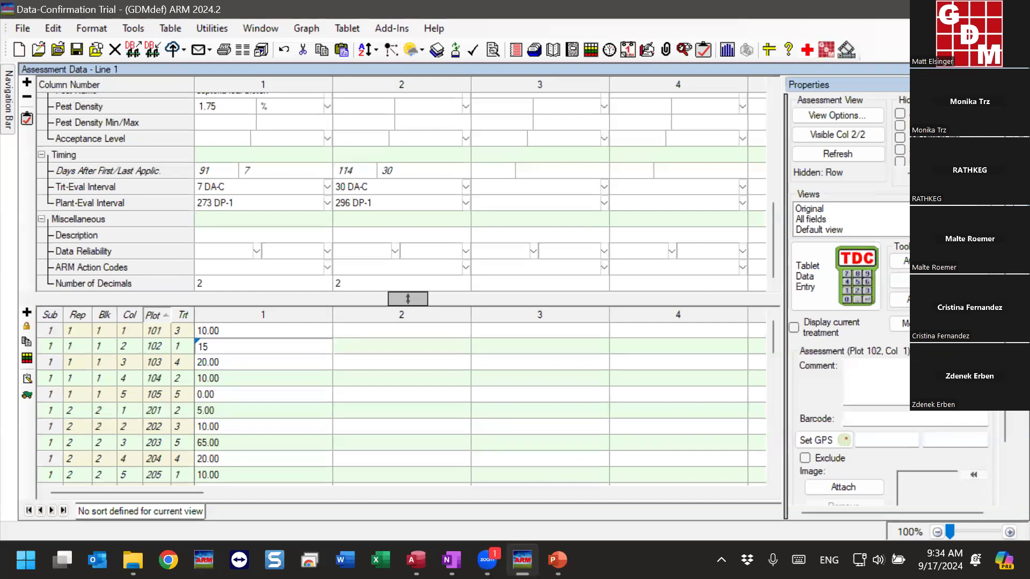
click(1004, 85)
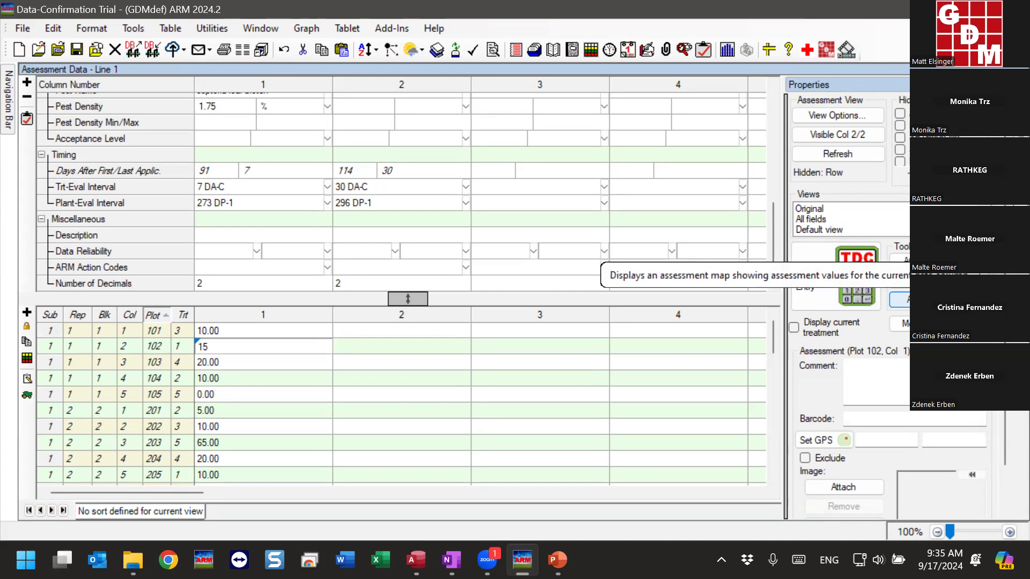
Display the assessment map for column 1 and color only the plots with the same treatment as plot 904
click(906, 304)
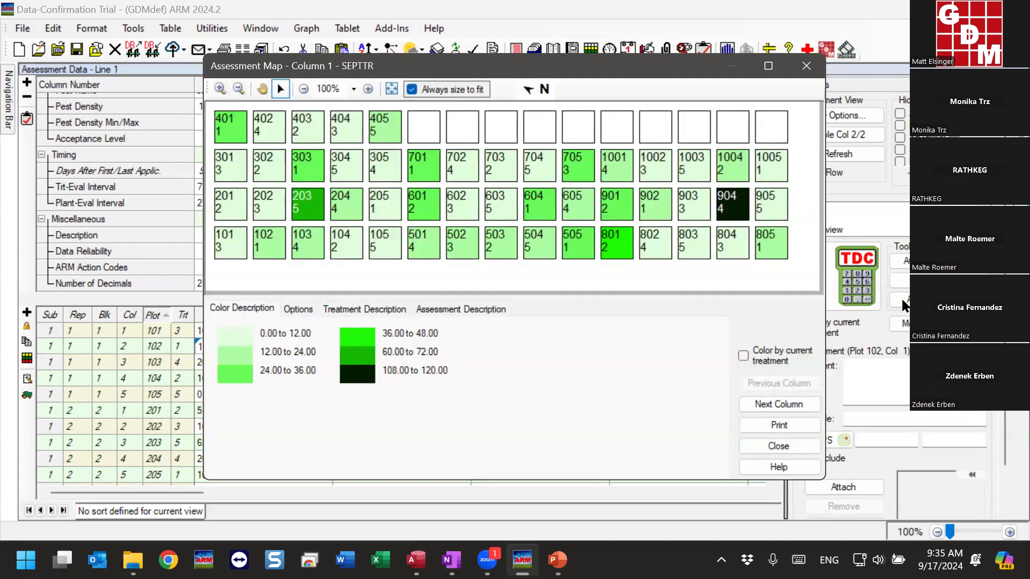
drag(608, 77, 566, 69)
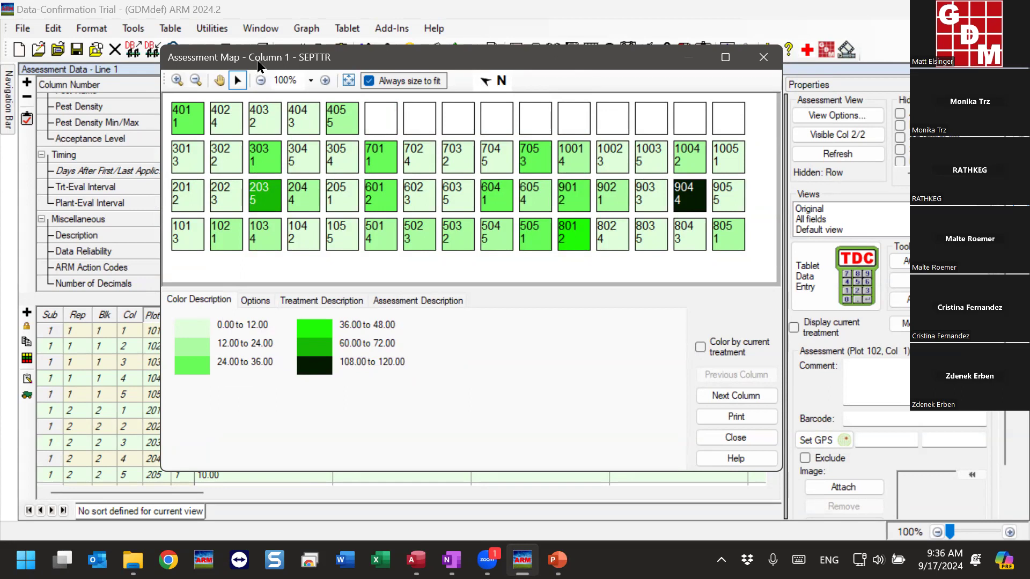
drag(257, 61, 397, 59)
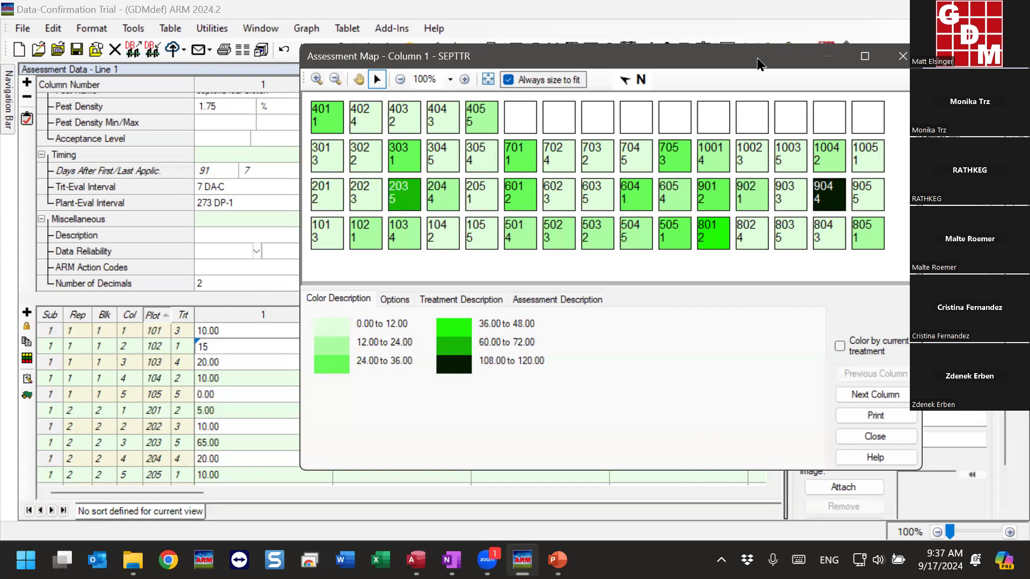
drag(757, 63, 685, 56)
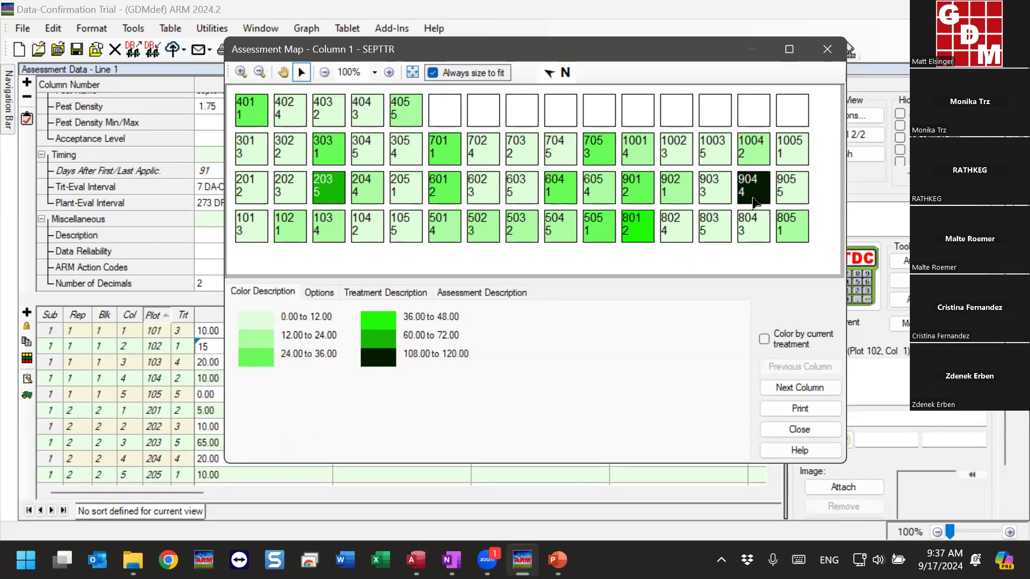
click(756, 194)
double_click(757, 195)
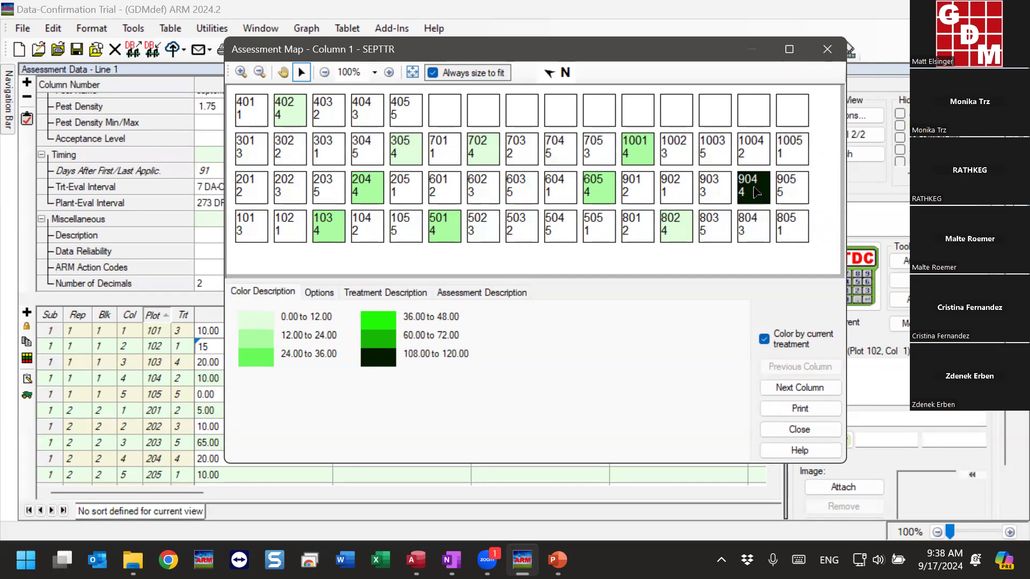
Go from the map to plot 904's value in column 1 and change it to 20
double_click(756, 192)
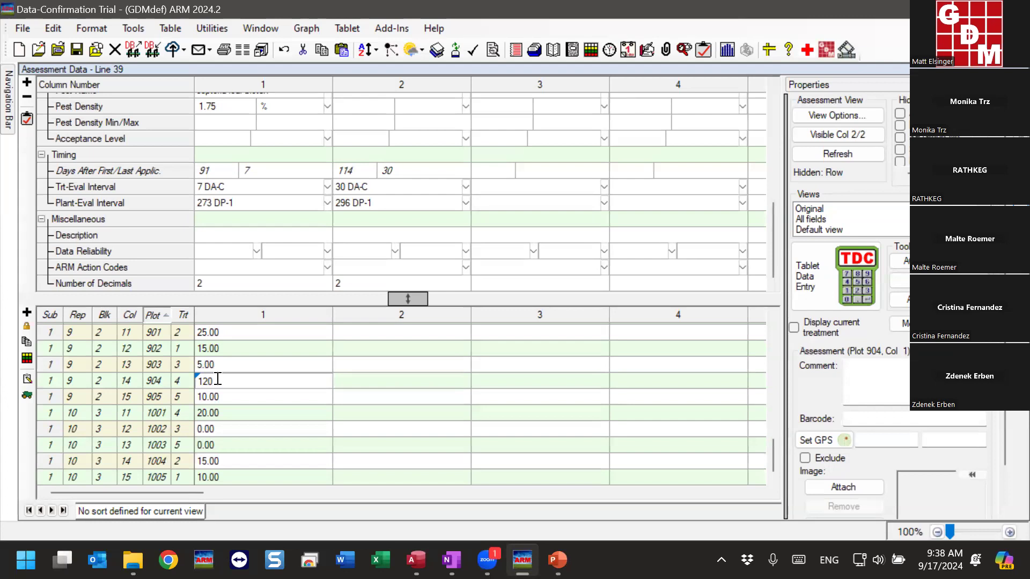
click(272, 385)
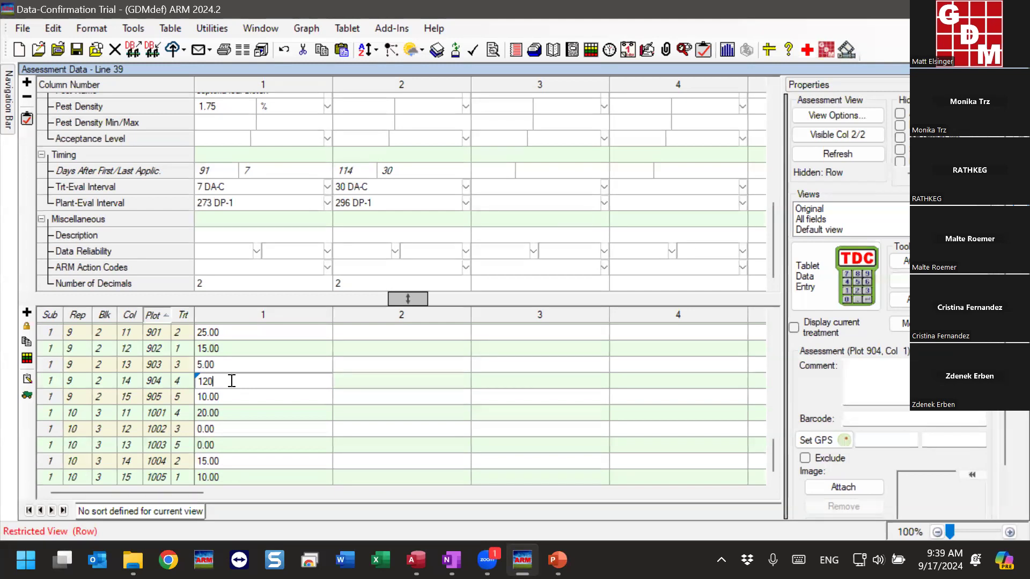
double_click(234, 380)
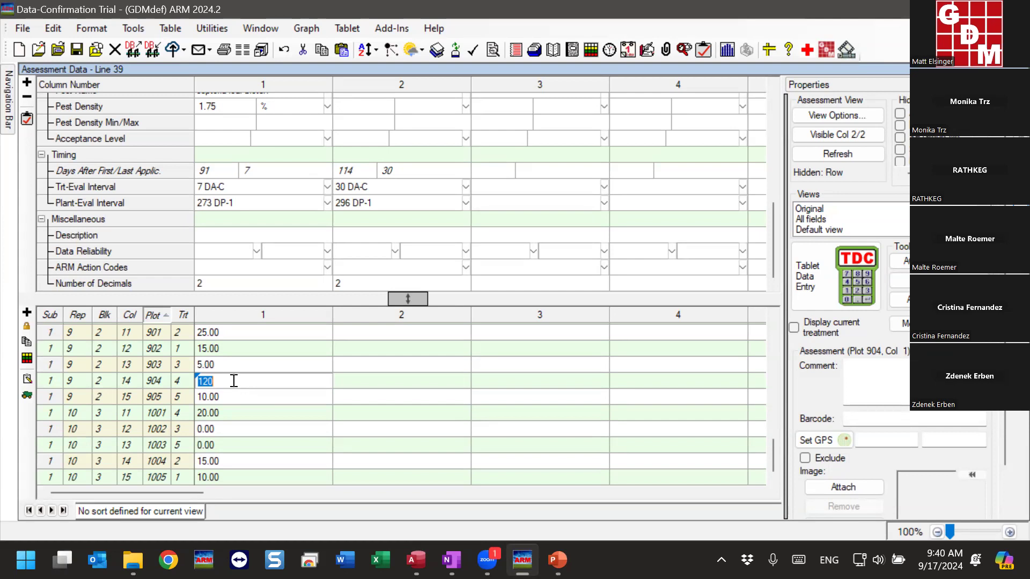
text(20)
double_click(241, 380)
Display column 1's assessment map again and color it by each treatment in turn, using plots 101 to 105, to compare values
click(901, 298)
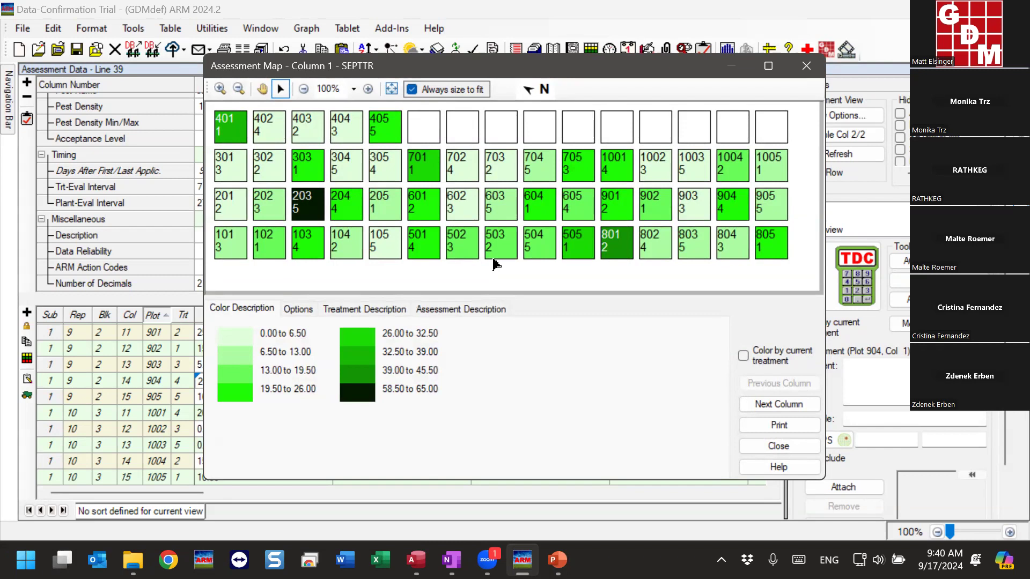
click(228, 257)
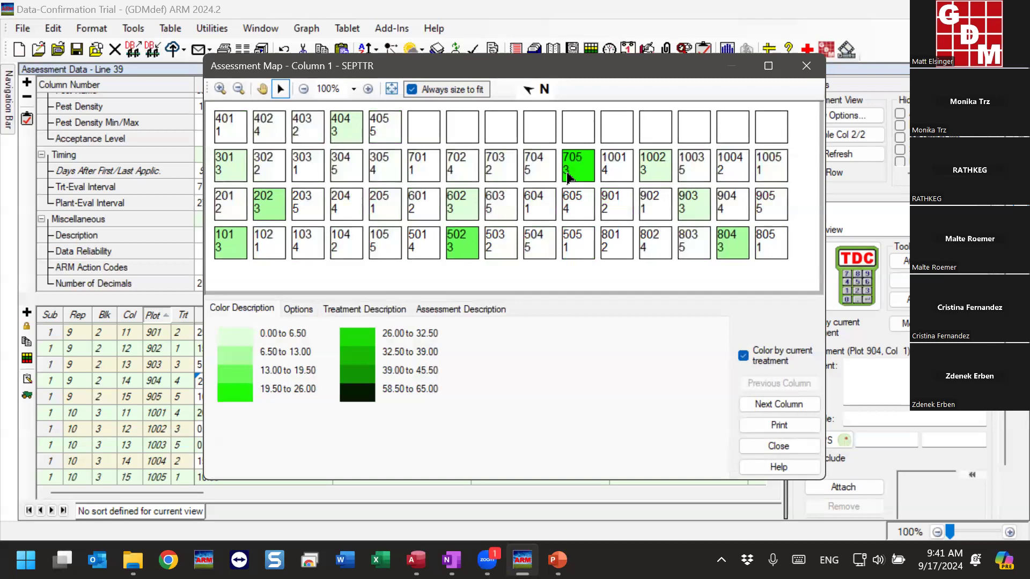
click(265, 247)
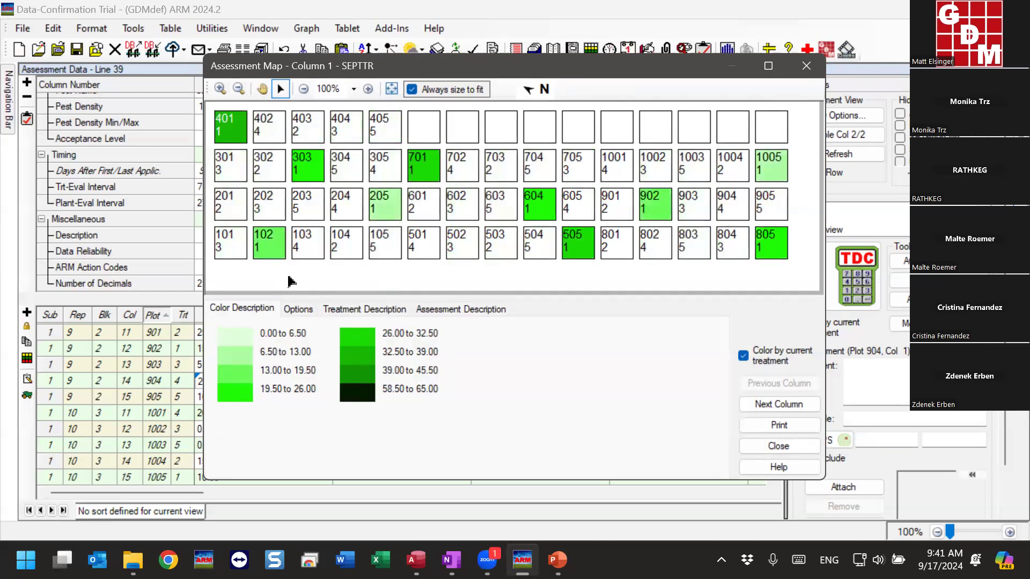
click(318, 254)
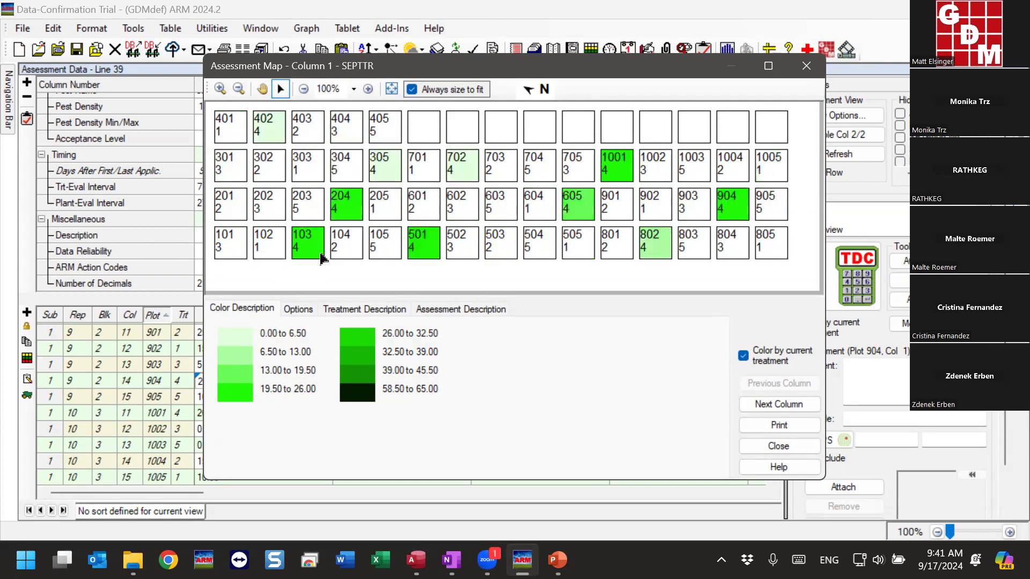
click(349, 254)
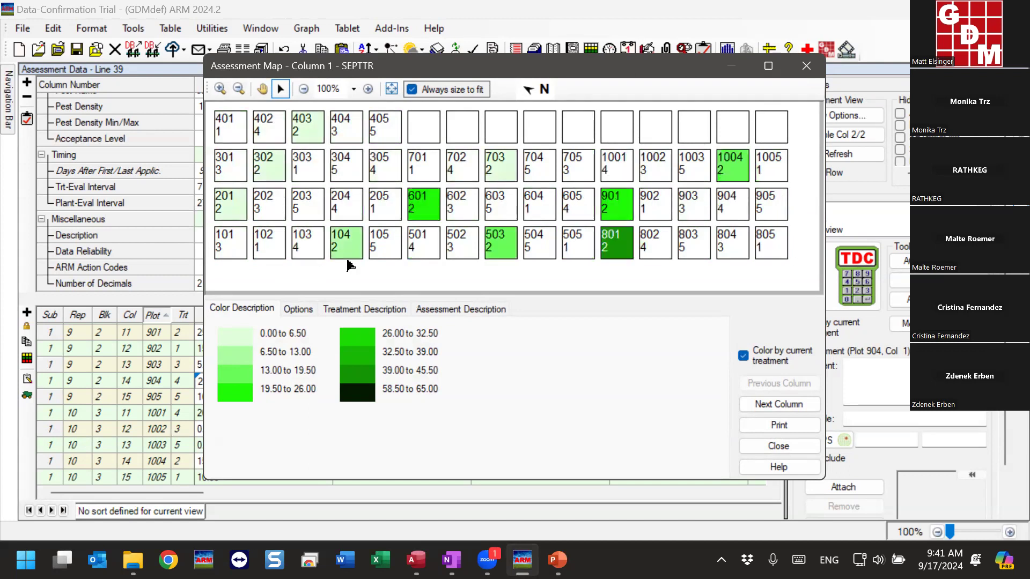
click(383, 256)
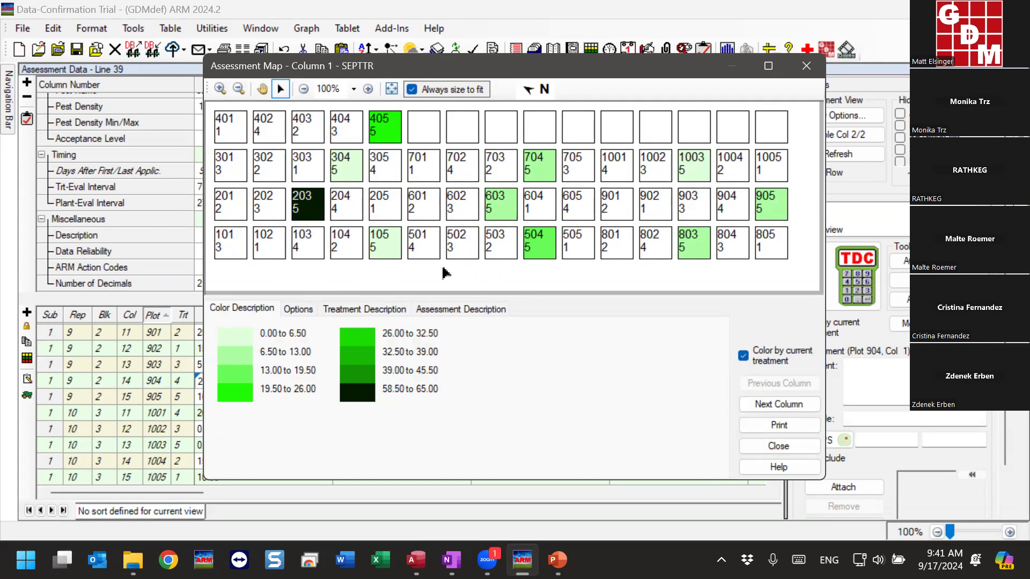
Go from the assessment map to the column 1 value of plot 203, the darkest treatment 5 plot
double_click(313, 212)
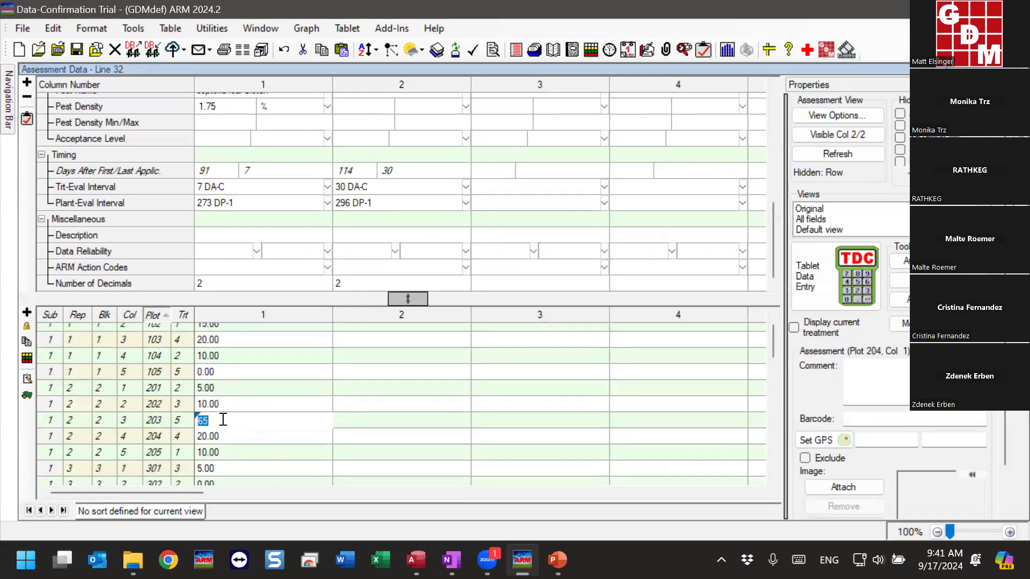
scroll(243, 375, down, 2)
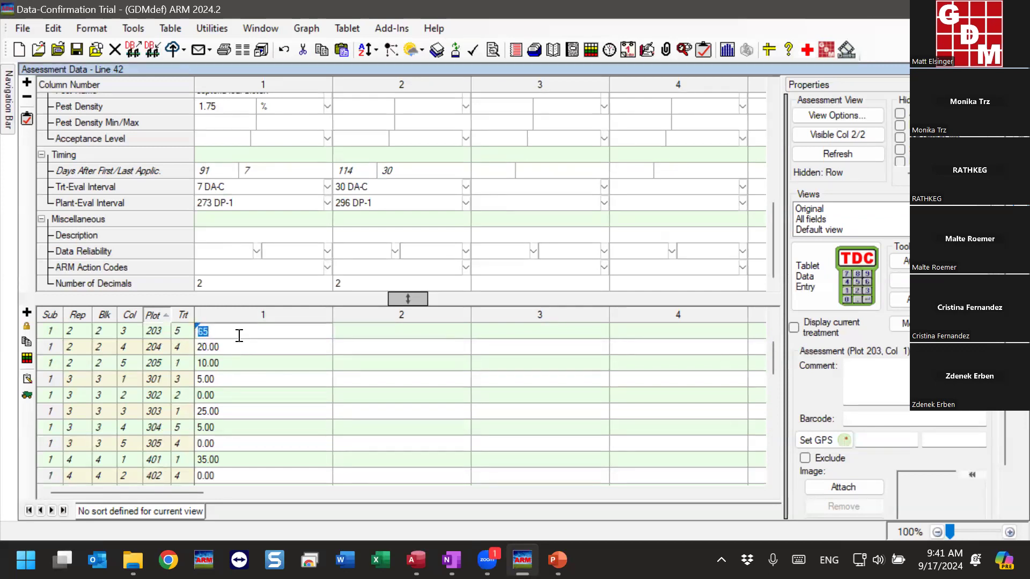
click(212, 331)
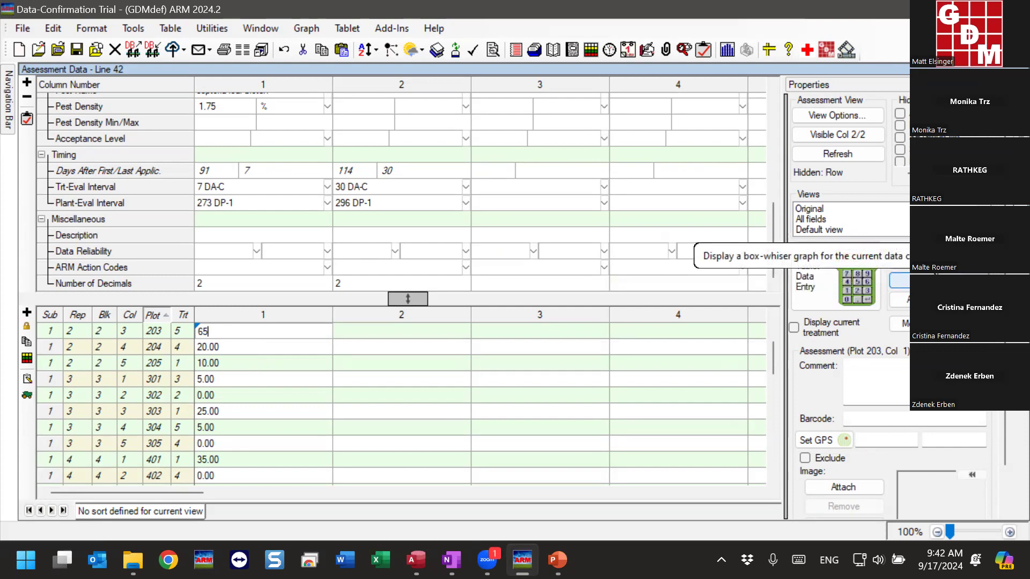
Display the box-whisker graph for data column 1
click(920, 281)
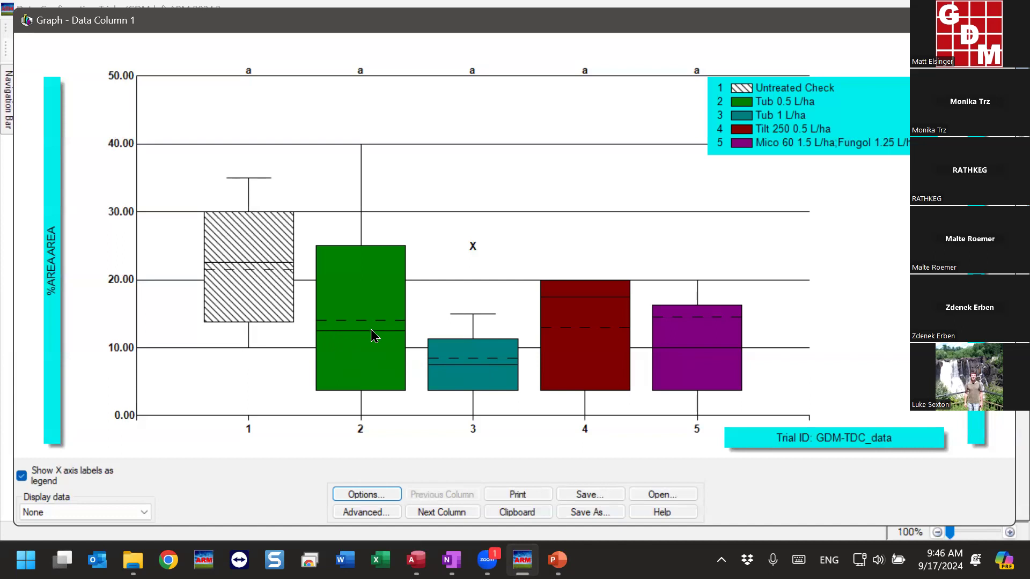
mouse_move(474, 250)
drag(222, 29, 230, 29)
Set the graph's Y axis to a user-defined scale with maximum 100, minimum 0 and 5 ticks
click(389, 494)
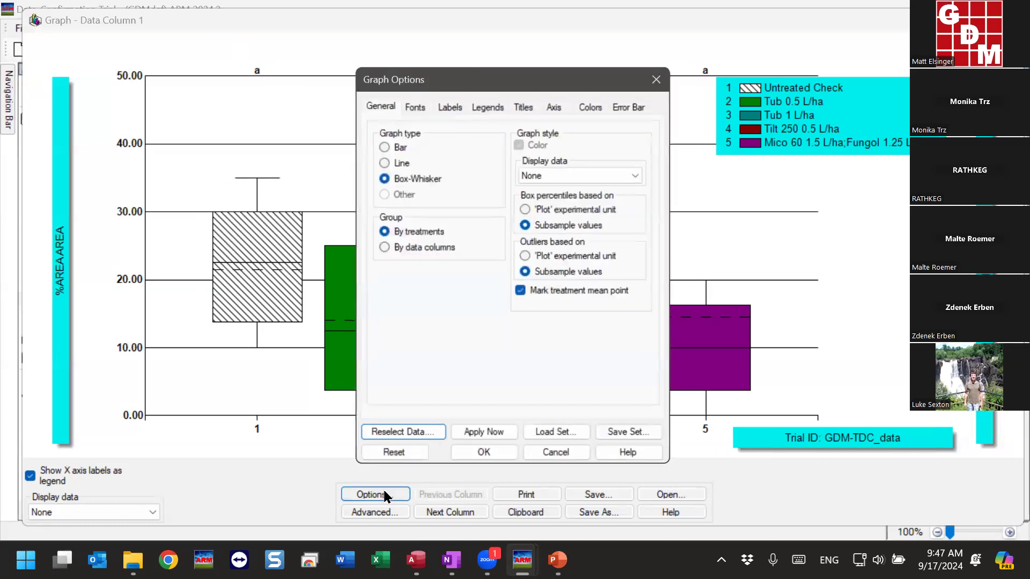
click(558, 105)
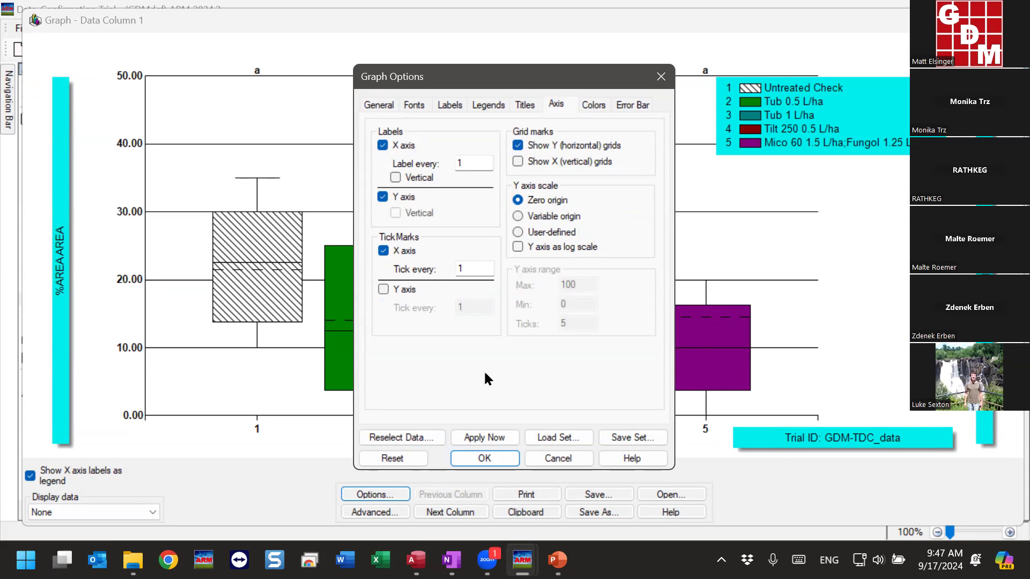
click(530, 234)
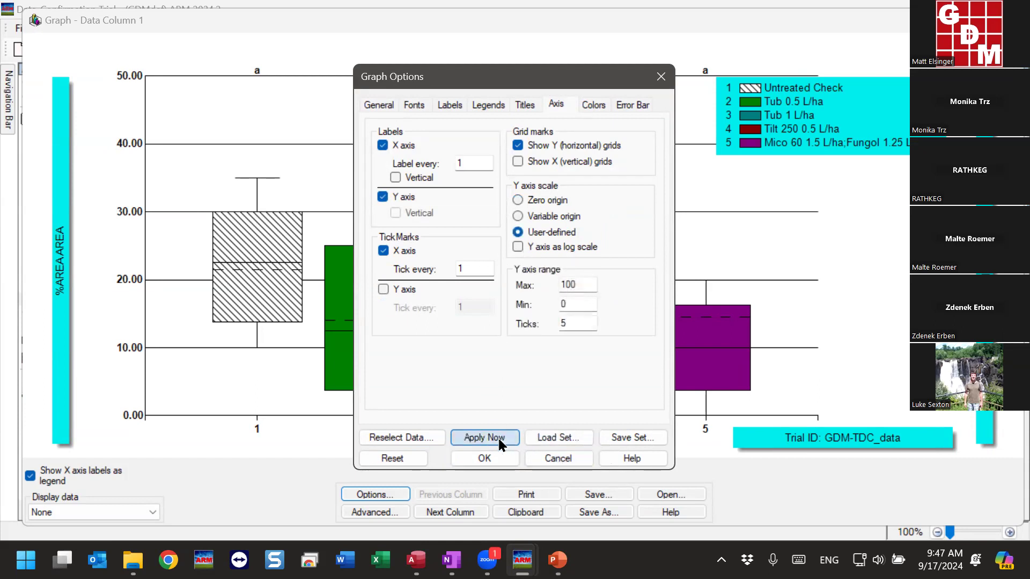
click(472, 437)
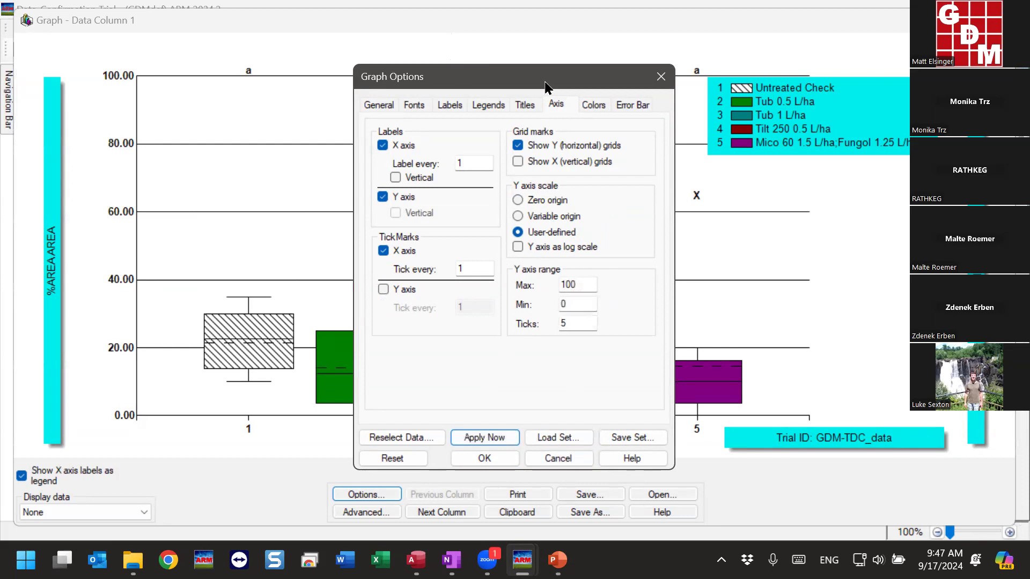
drag(545, 81, 464, 60)
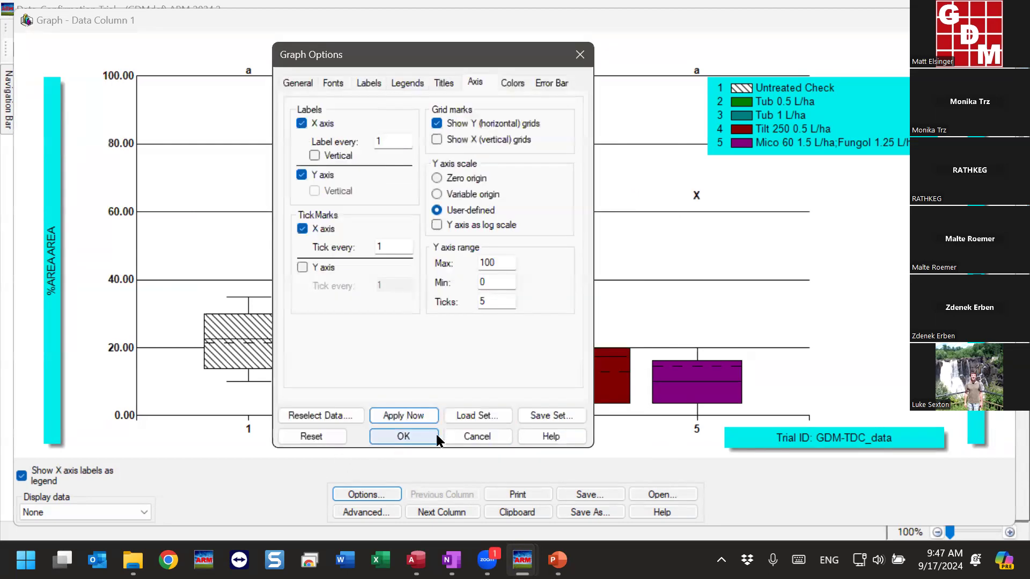
click(403, 436)
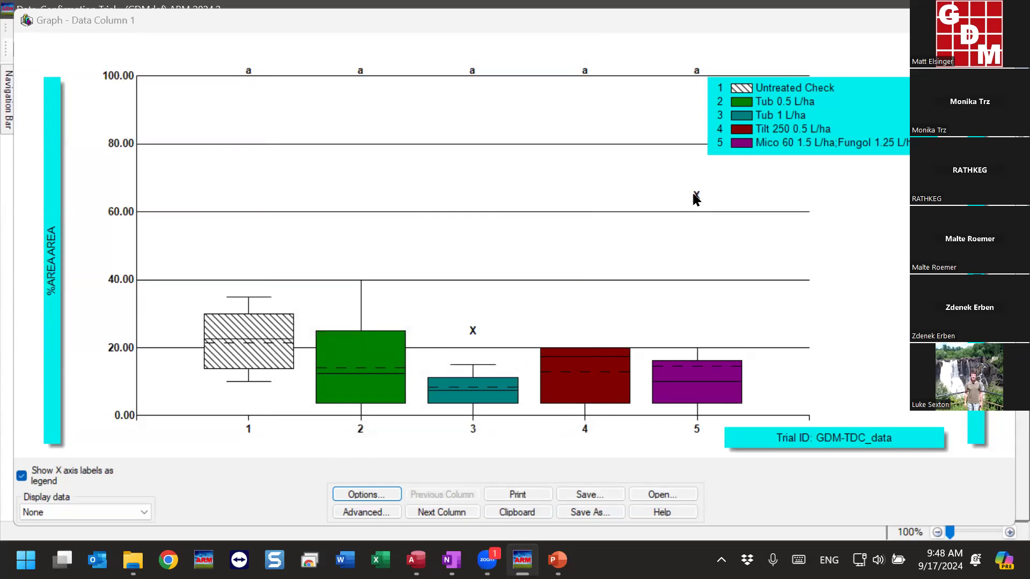
Examine the outlier points of treatments 3 and 5 on the graph, and return to column 1's plot values
mouse_move(691, 195)
mouse_move(700, 199)
mouse_move(475, 335)
mouse_move(690, 198)
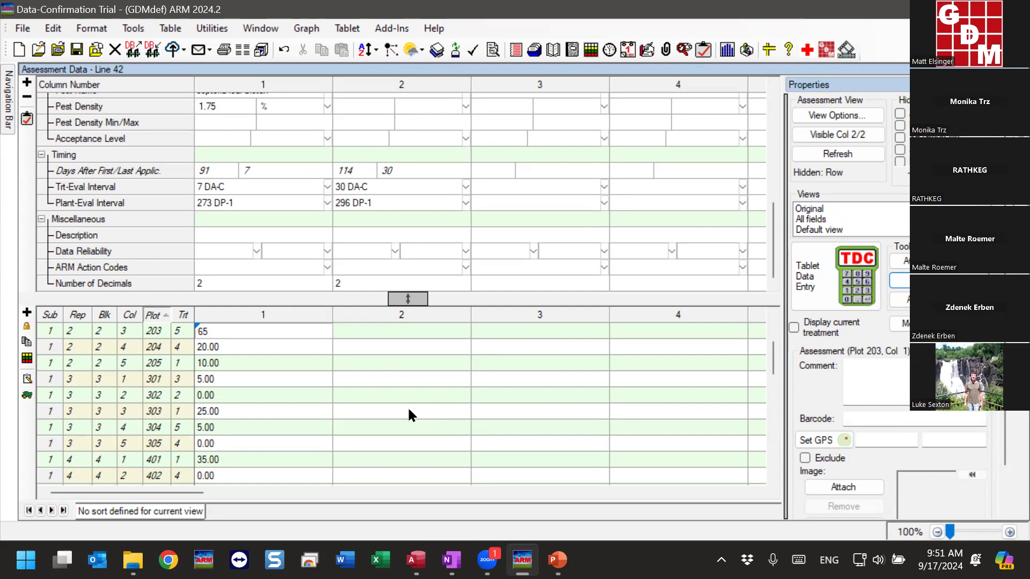
click(233, 416)
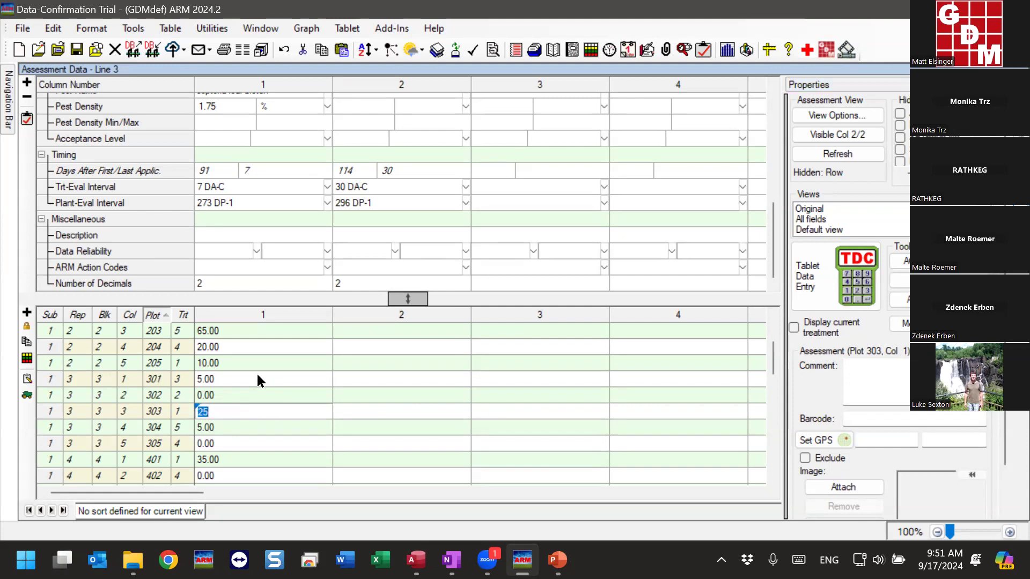
scroll(258, 379, down, 2)
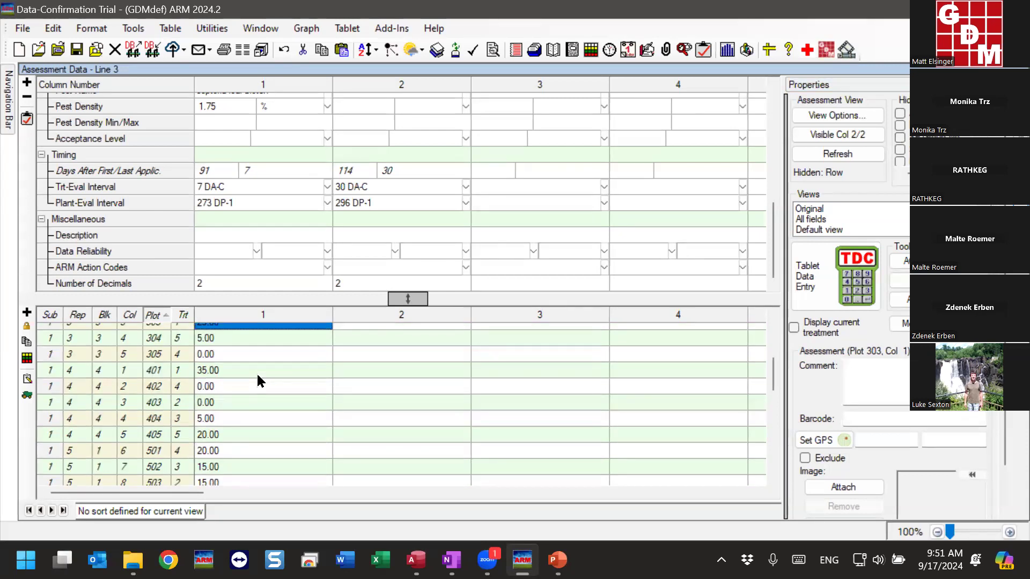
scroll(257, 381, up, 2)
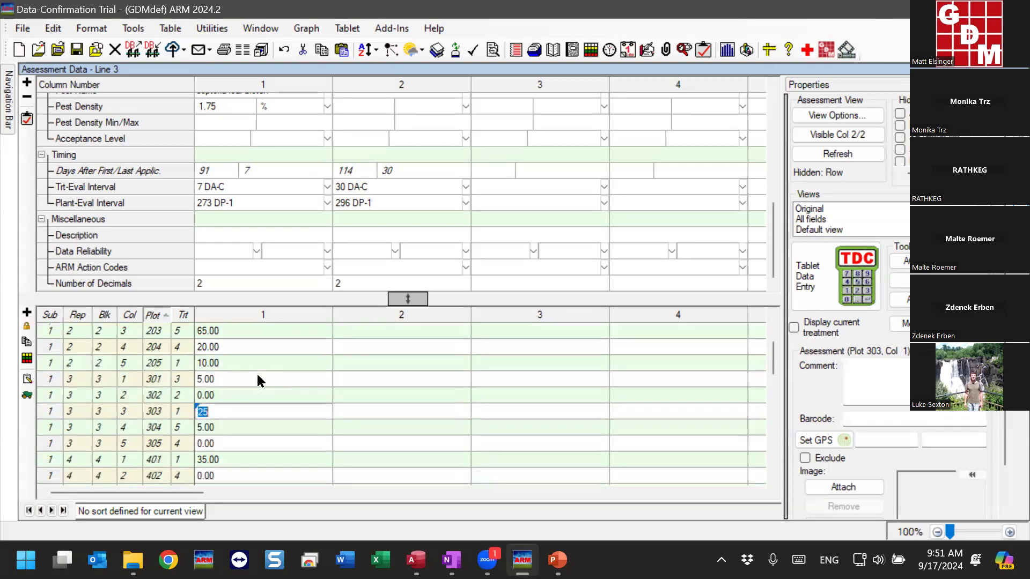
Add the comment "something unusual" to plot 203's assessment value in column 1
click(247, 331)
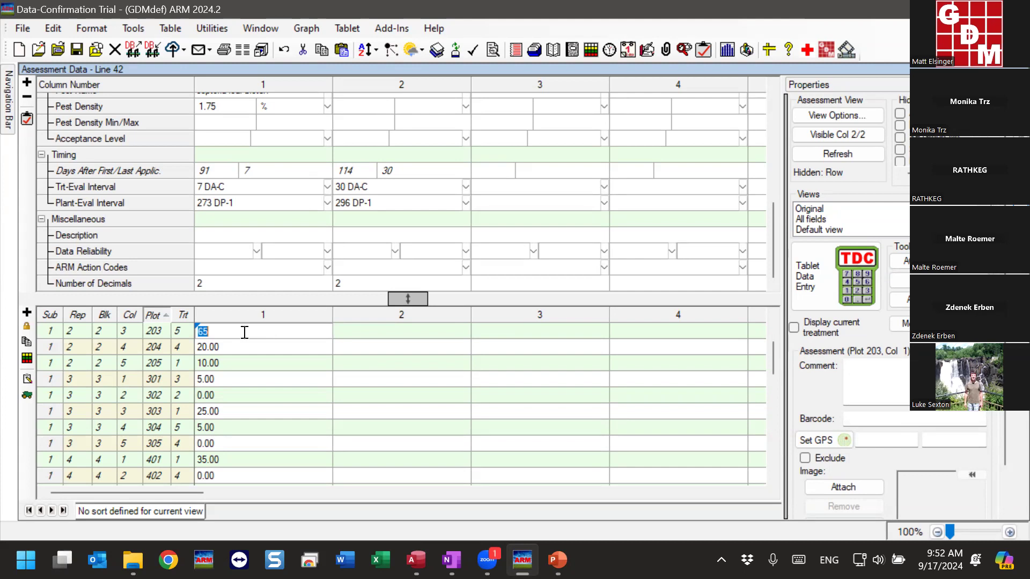
key(Return)
click(277, 331)
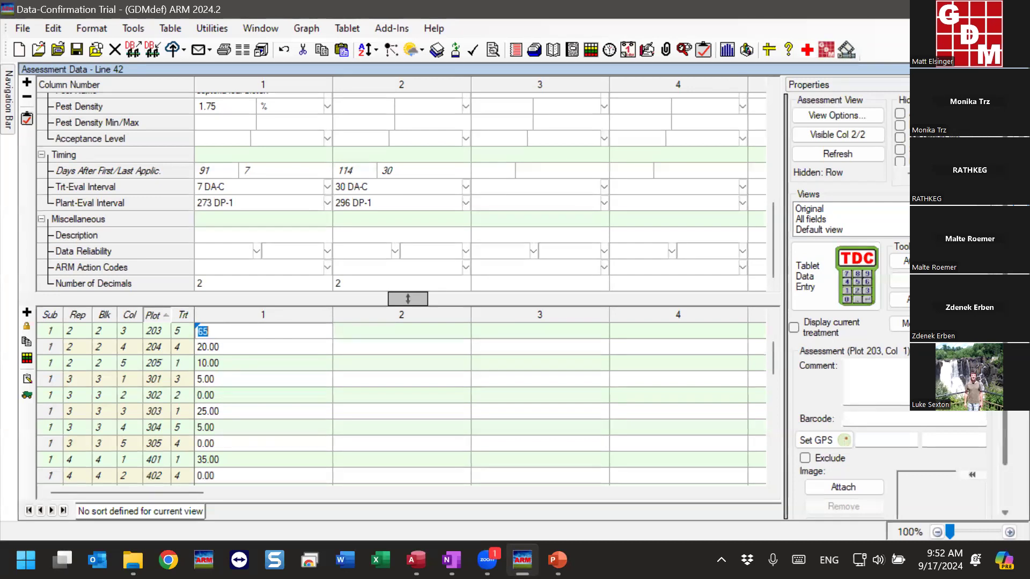
scroll(899, 306, down, 2)
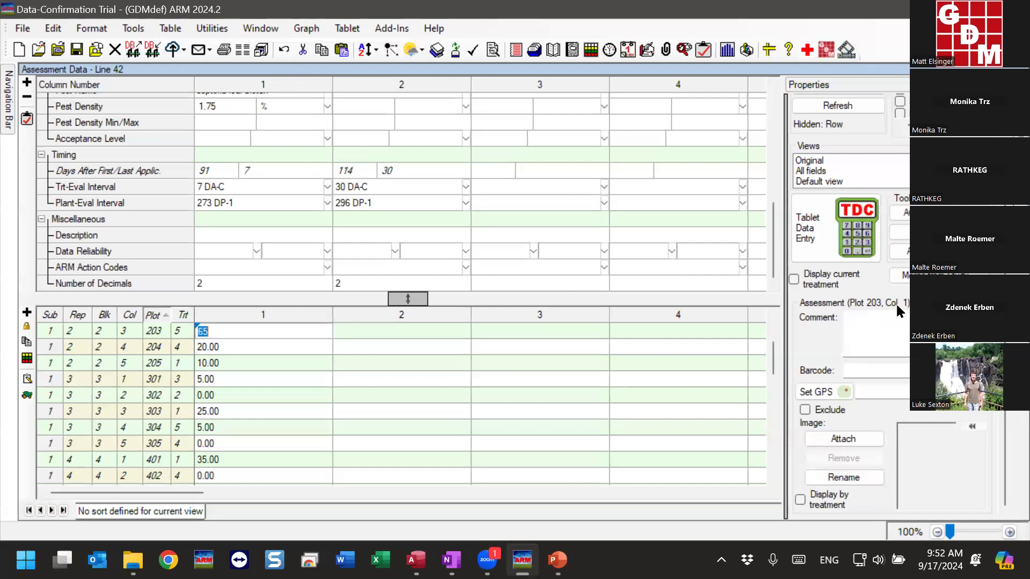
click(898, 325)
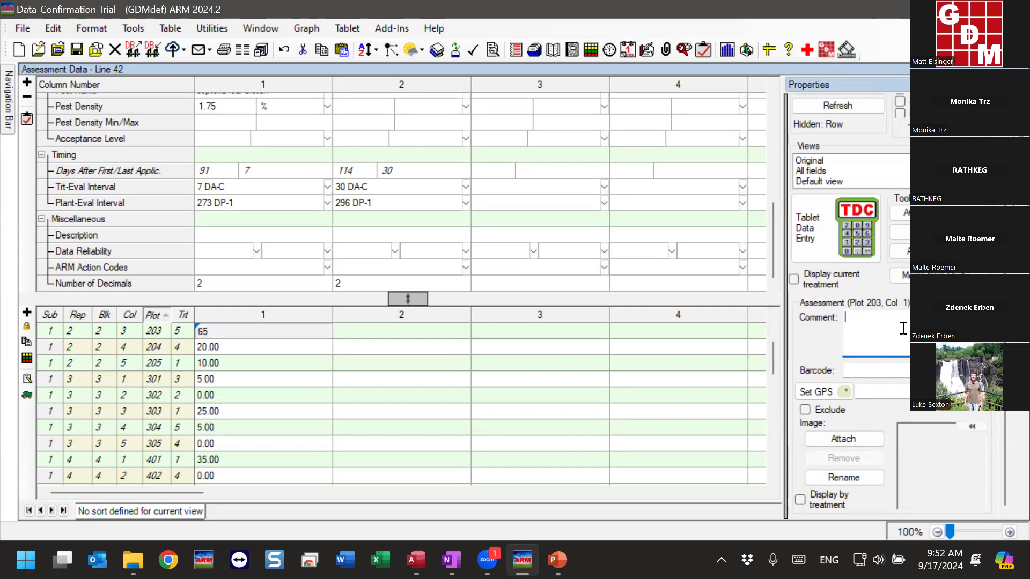
text(something usual)
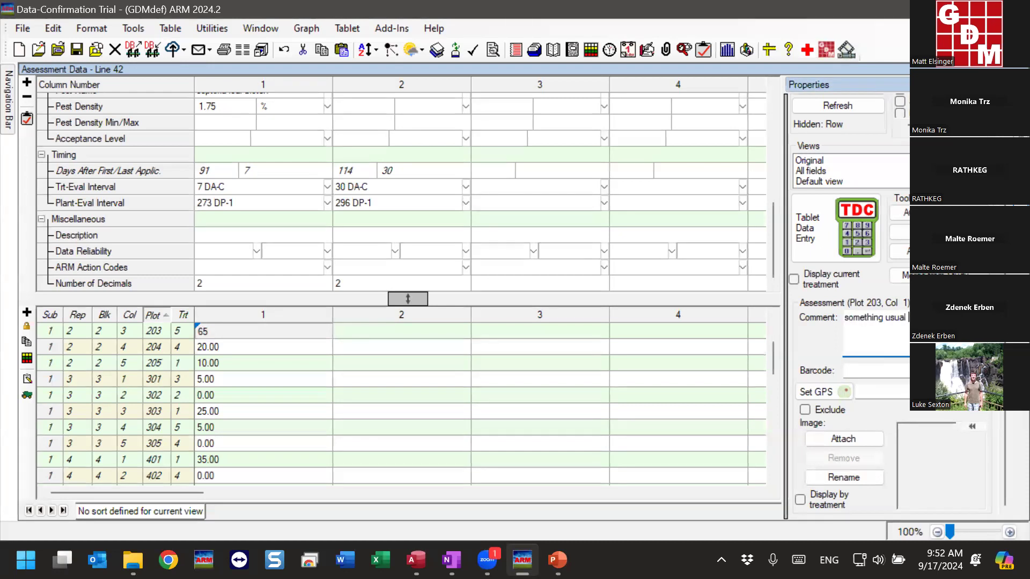
key(Left)
key(Left)
key(Left)
key(Left)
key(Left)
text(nu)
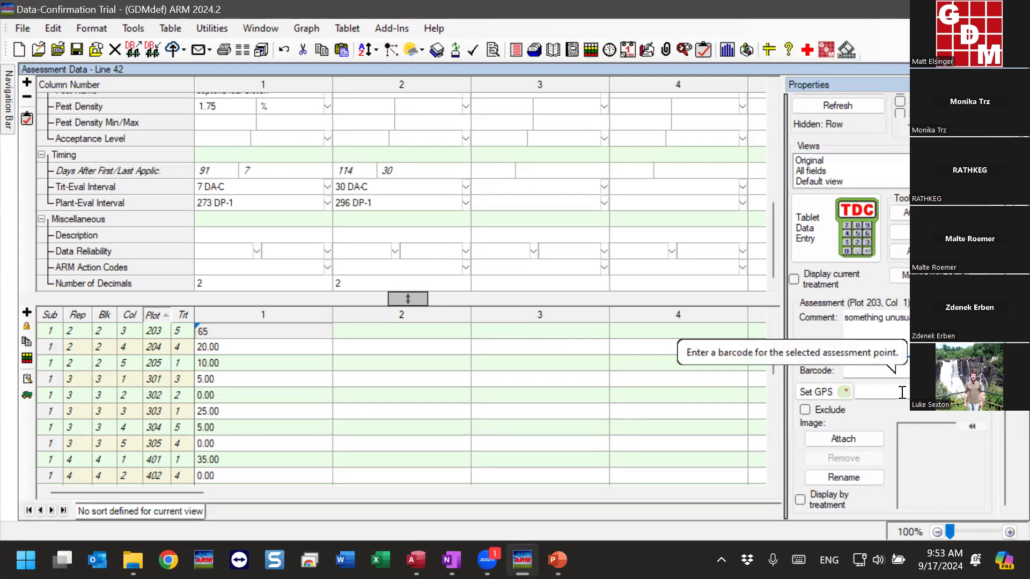
Exclude plot 203's column 1 value and check how it is marked in the data table
click(877, 374)
click(890, 391)
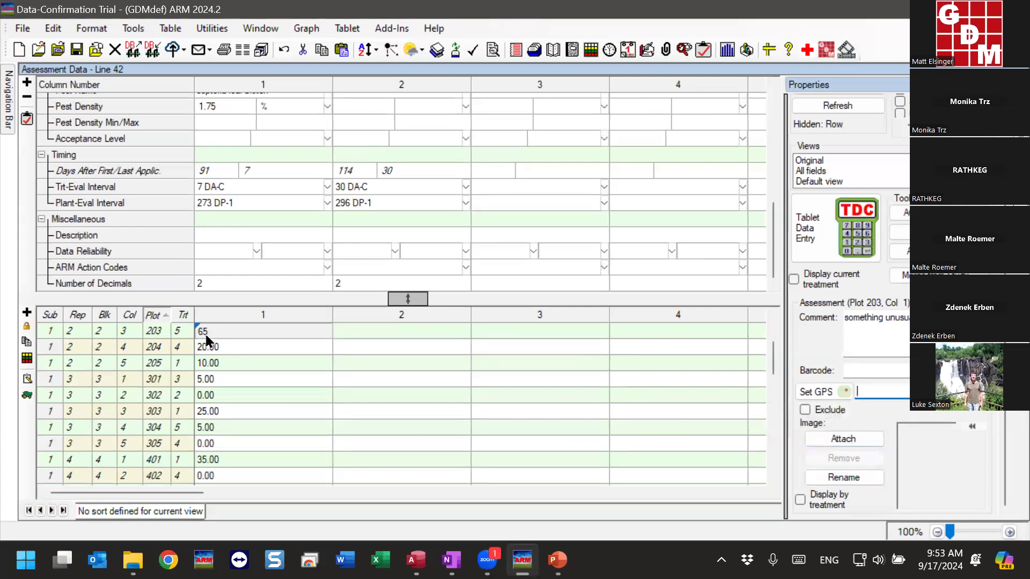
click(825, 409)
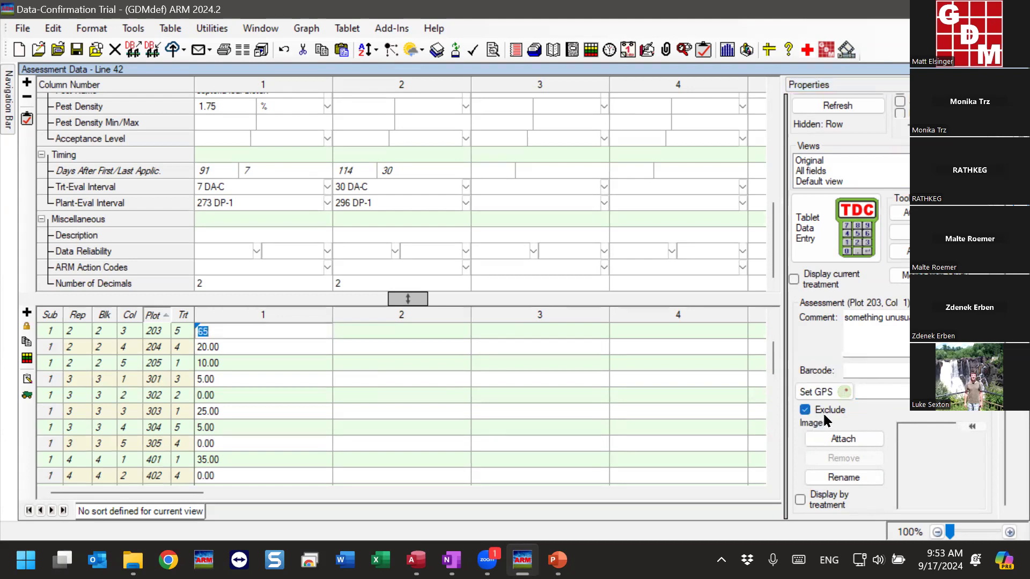
click(244, 351)
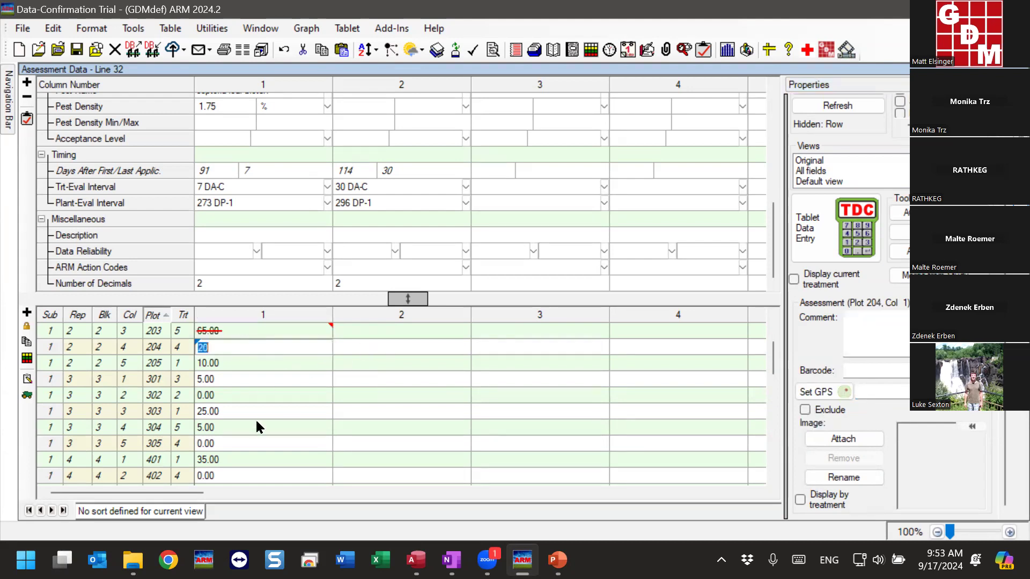
click(247, 332)
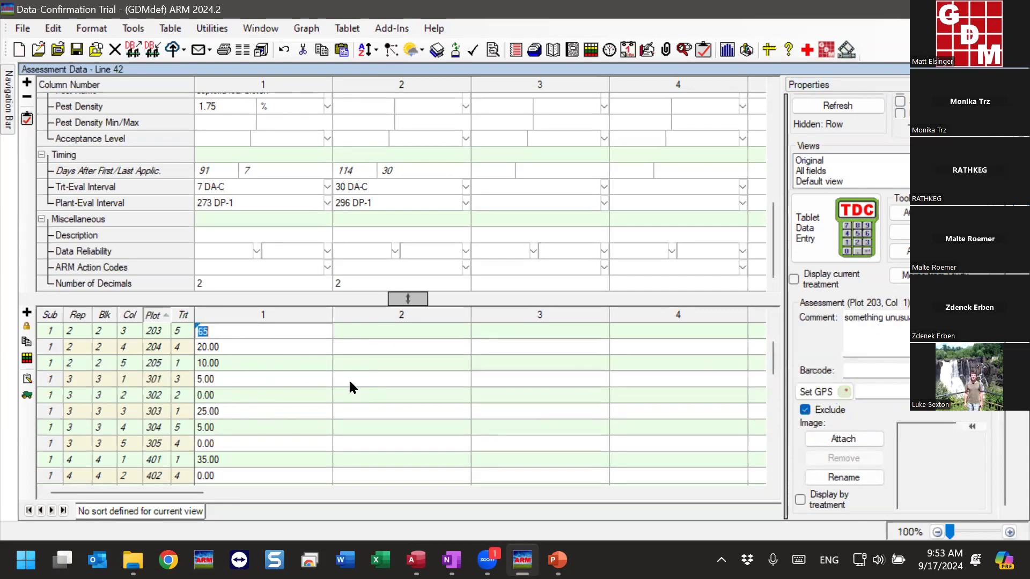
click(248, 363)
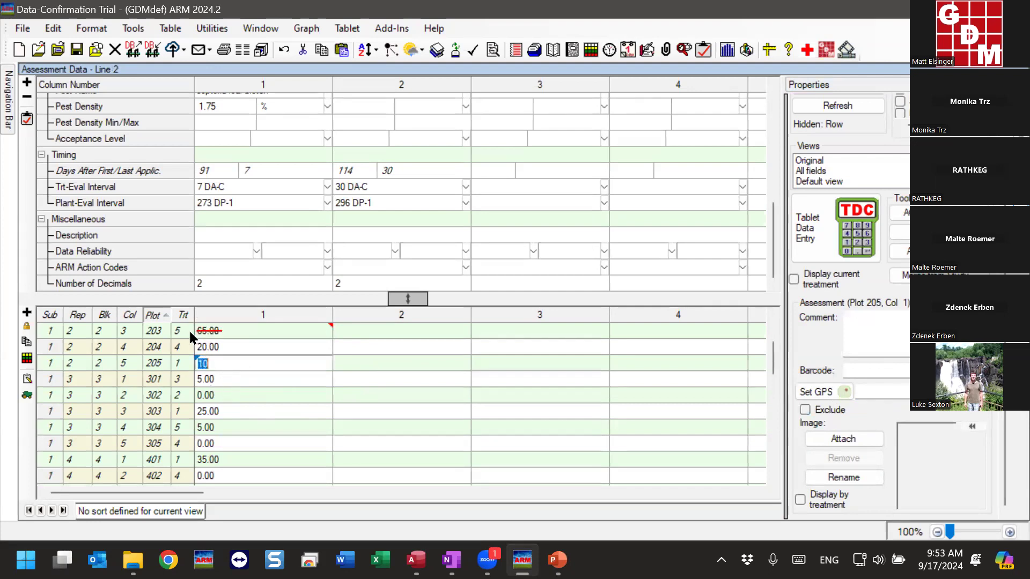
Display column 1's assessment map to review the plots with plot 203 excluded
mouse_move(218, 335)
click(931, 251)
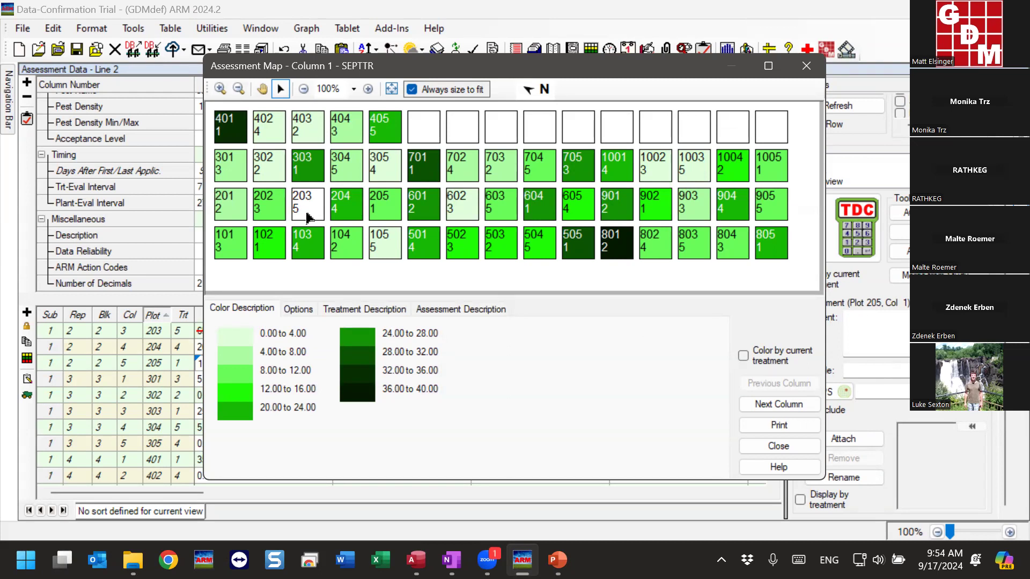
Close the assessment map and check plot 203's comment and exclusion in column 1 of the data table
click(803, 76)
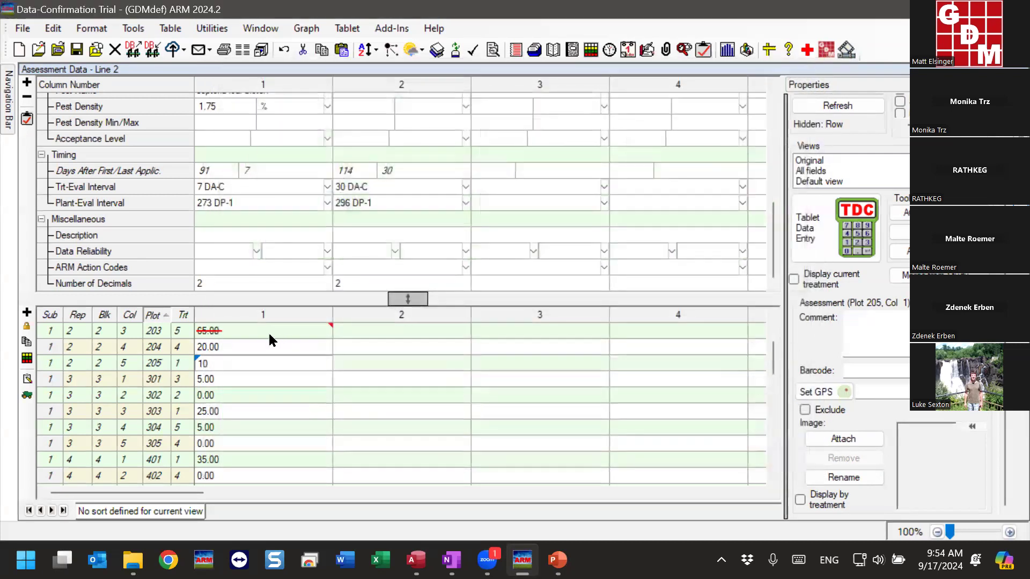
click(268, 331)
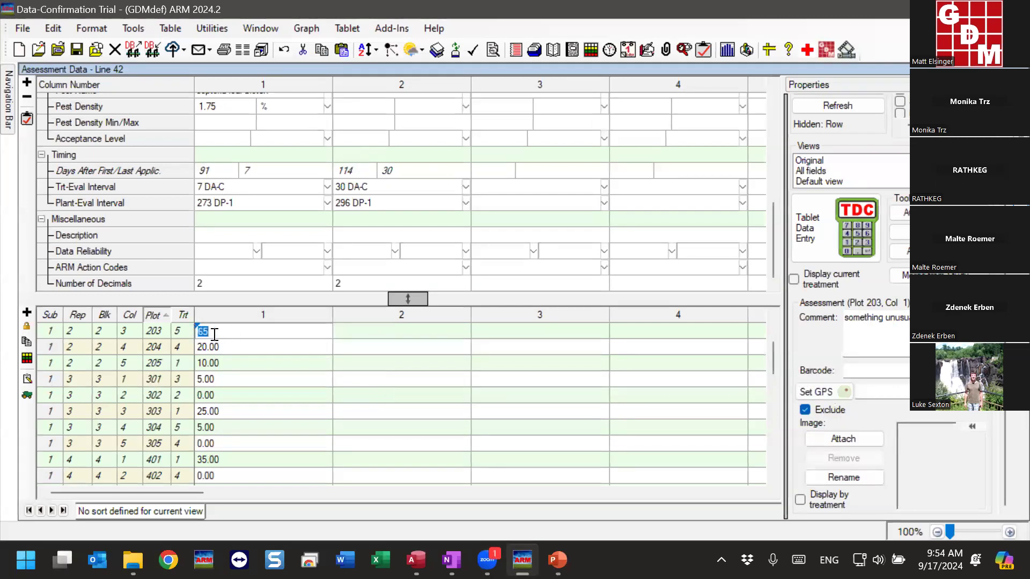
key(Return)
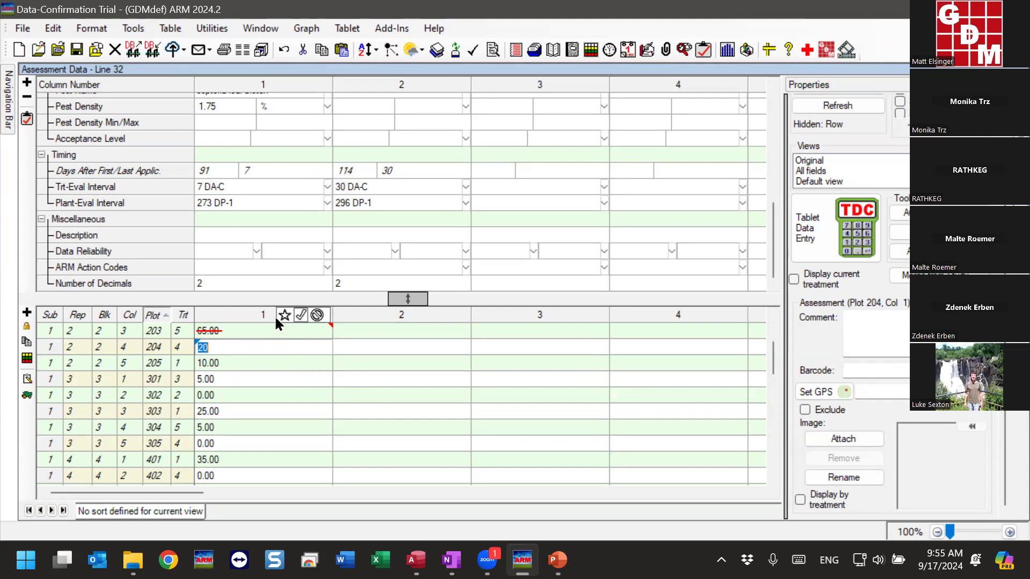
Review the ARM action codes available for column 1, including those for non-analyzable data, without assigning one
click(215, 267)
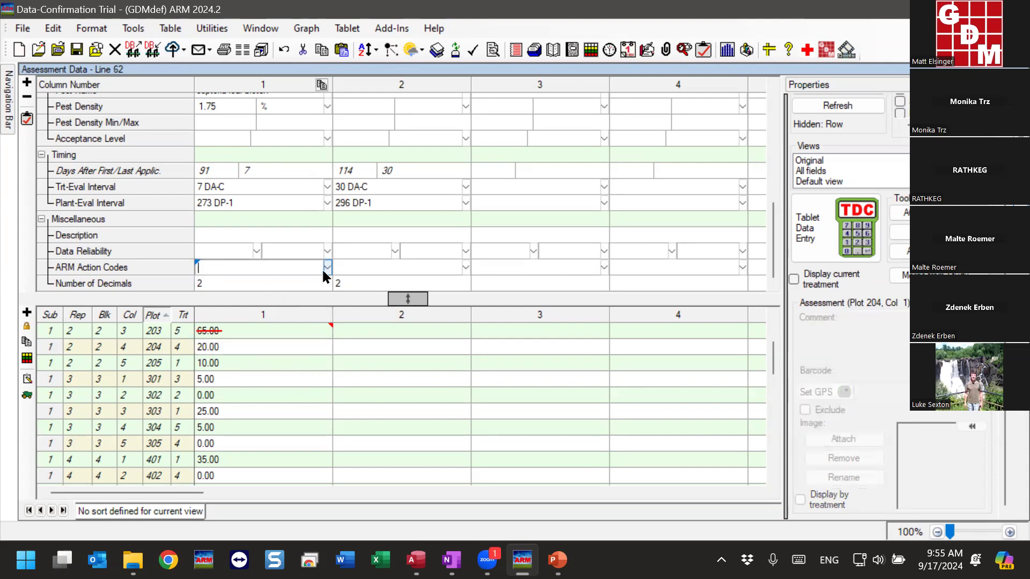
click(327, 268)
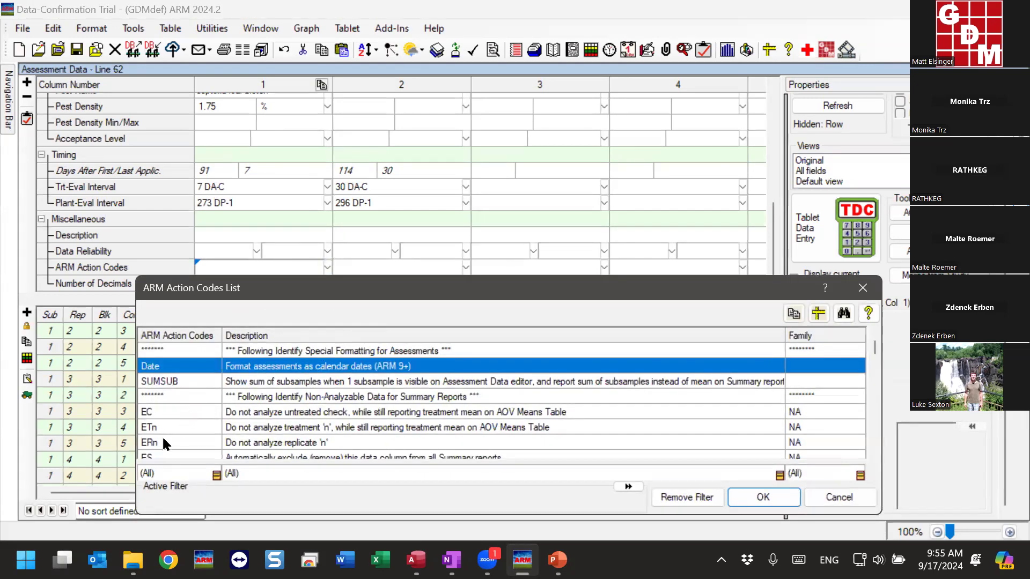
click(163, 410)
scroll(164, 410, down, 2)
scroll(160, 405, up, 2)
key(Down)
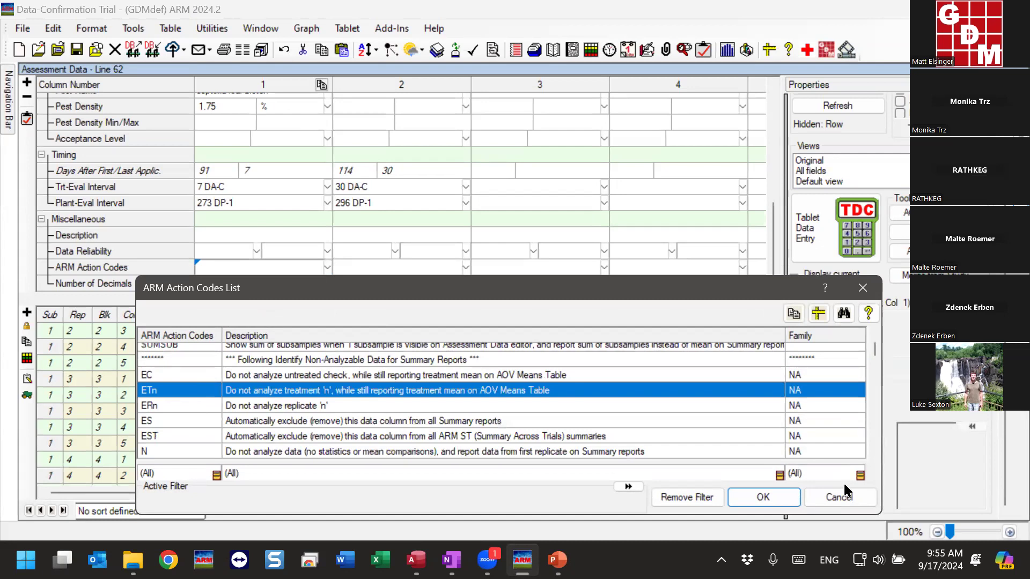
click(848, 499)
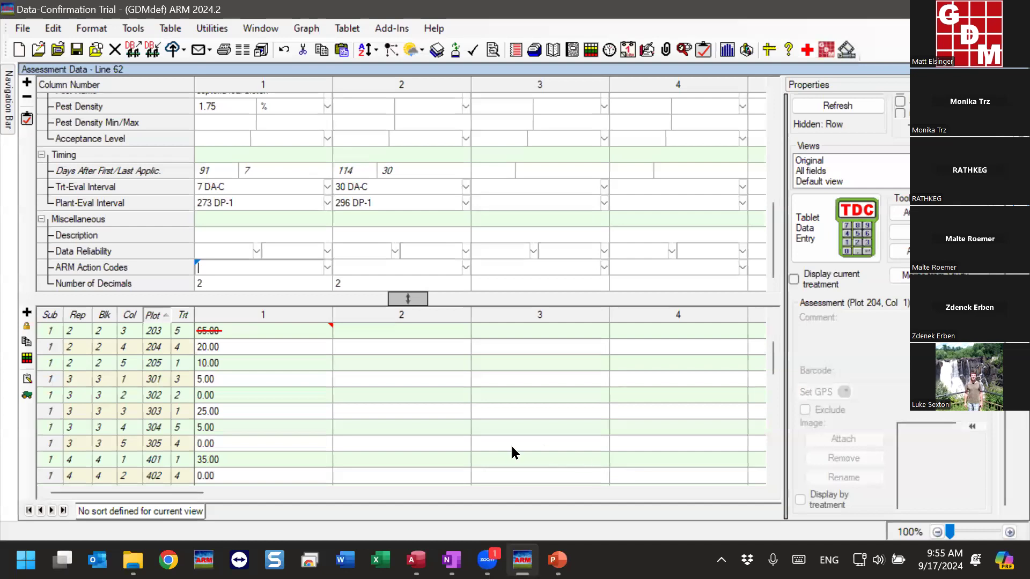
Display column 1's assessment map at true scale, examine the plots across the trial, and close the map
click(262, 362)
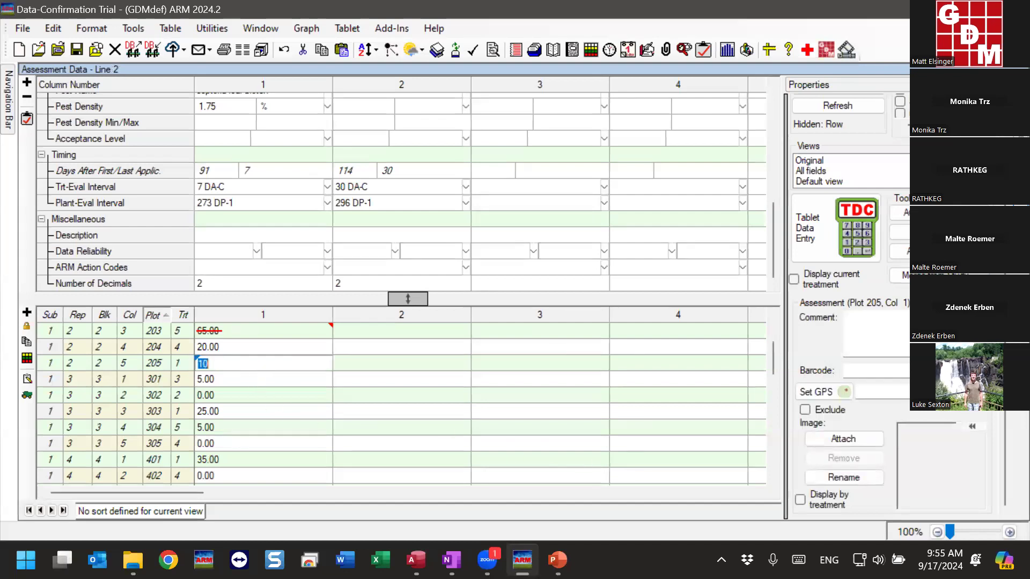
click(923, 252)
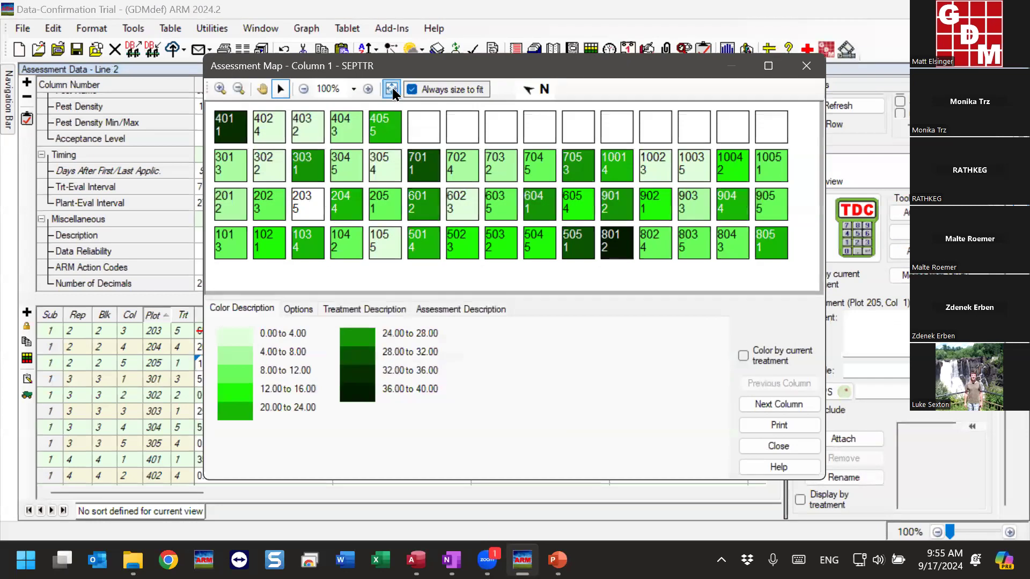
drag(406, 69, 355, 54)
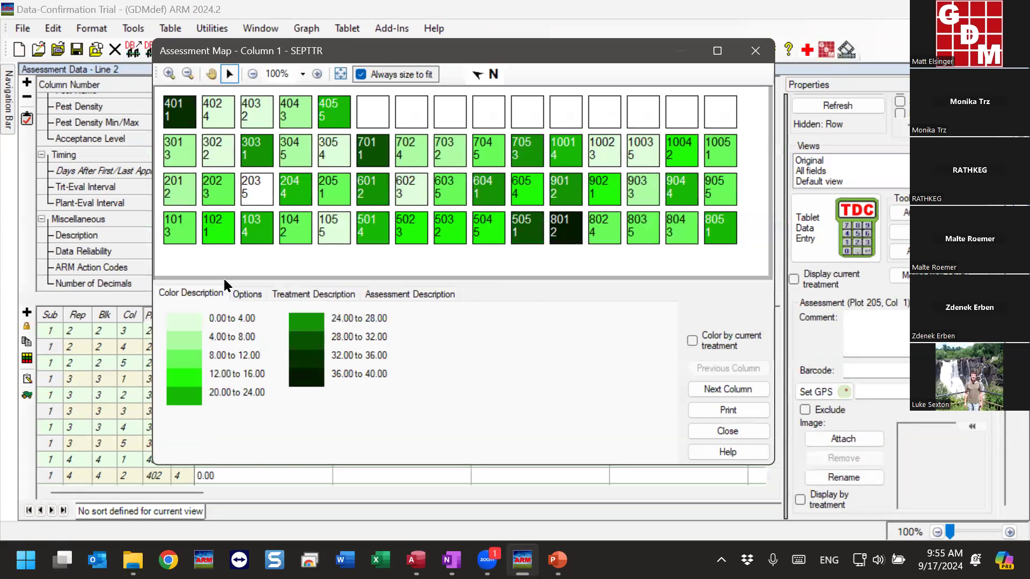
click(249, 295)
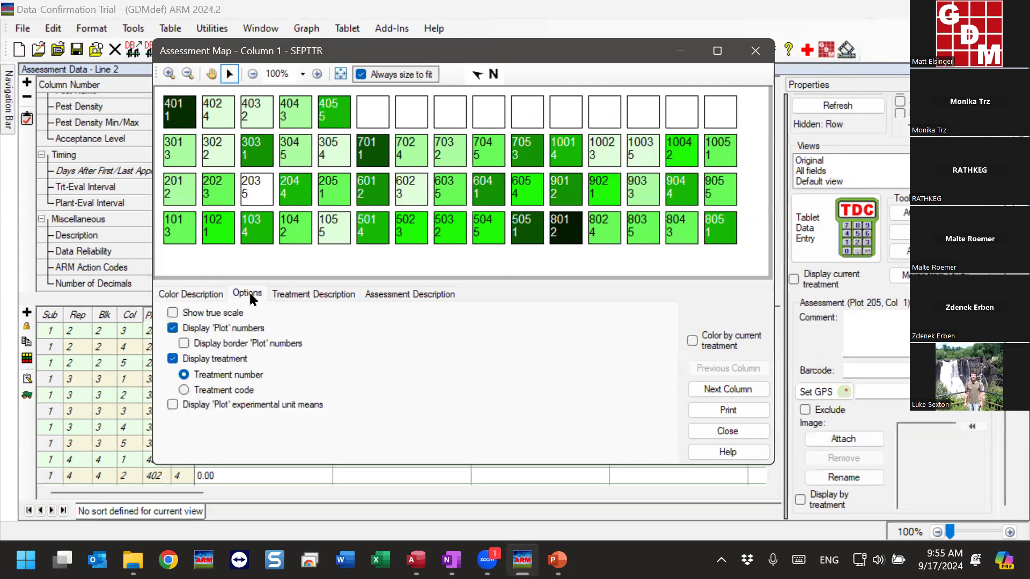
click(173, 313)
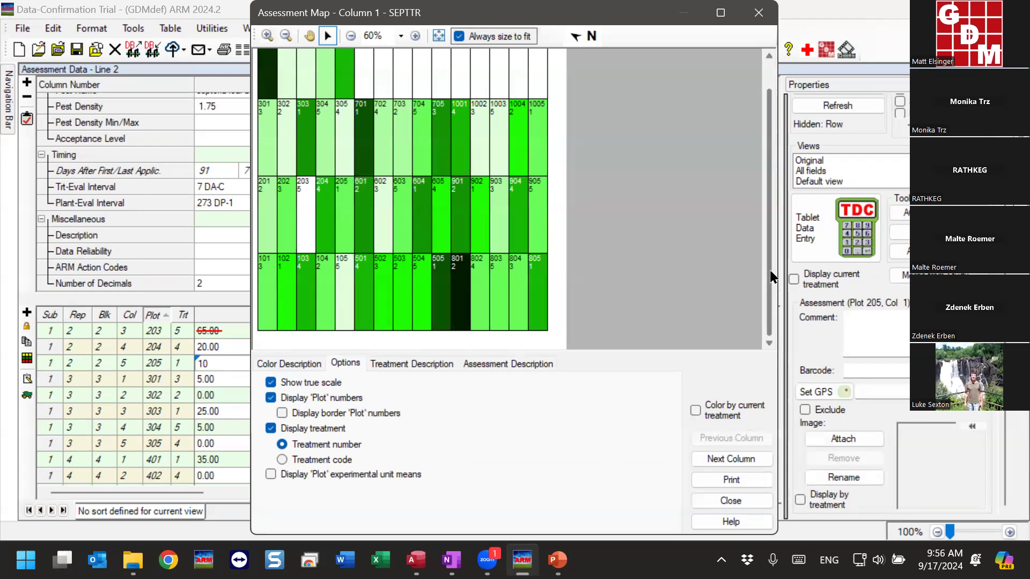
scroll(771, 276, up, 2)
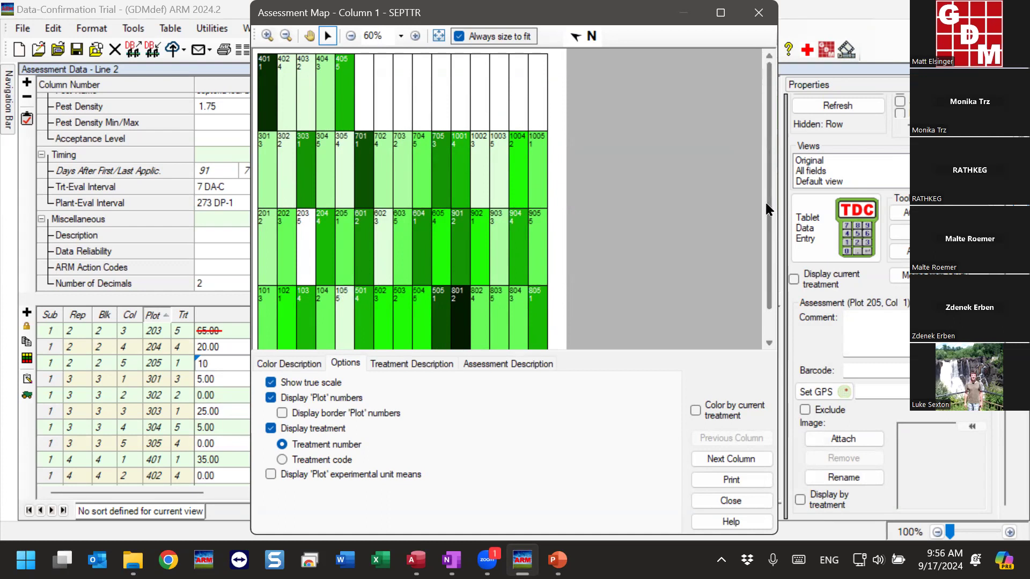
drag(768, 210, 767, 244)
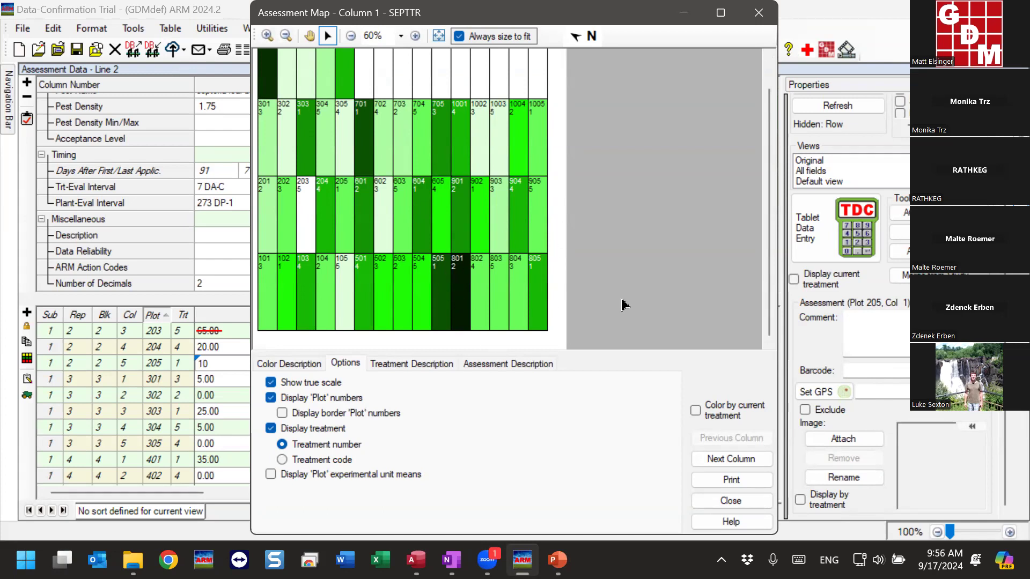
drag(770, 261, 778, 226)
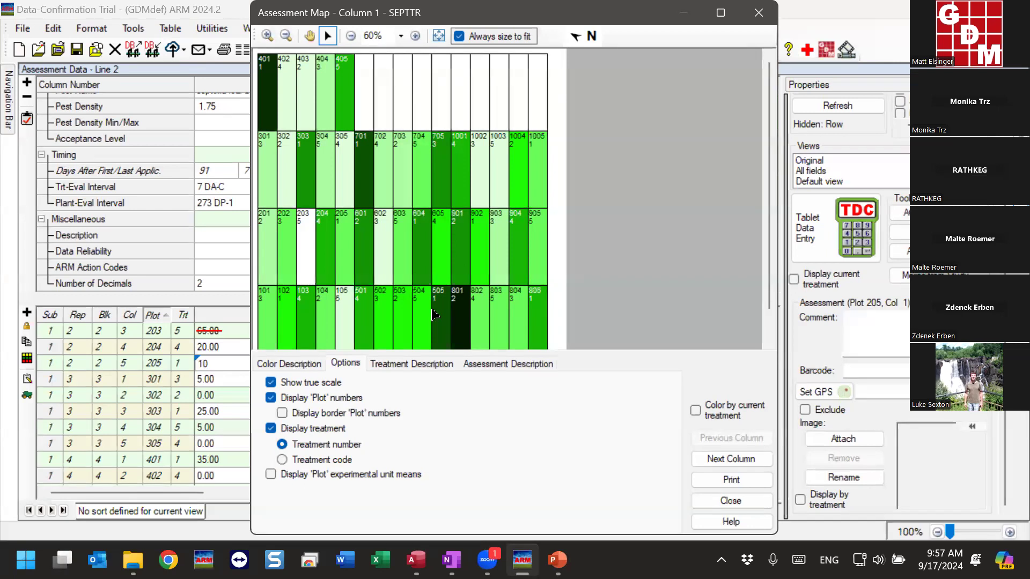
mouse_move(346, 383)
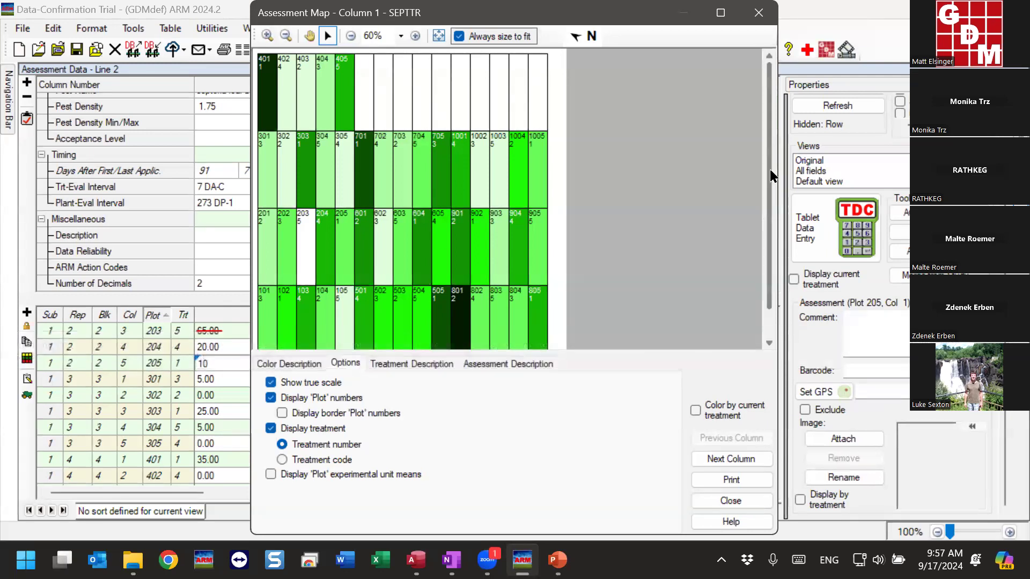
click(759, 12)
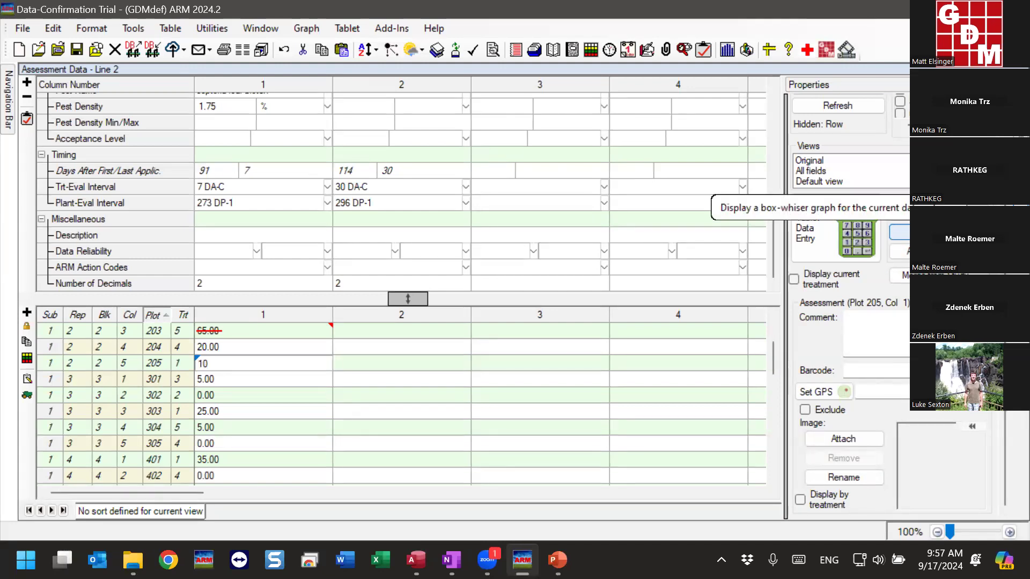
Display column 1's box-whisker graph and examine the outlier point of treatment 3
click(928, 232)
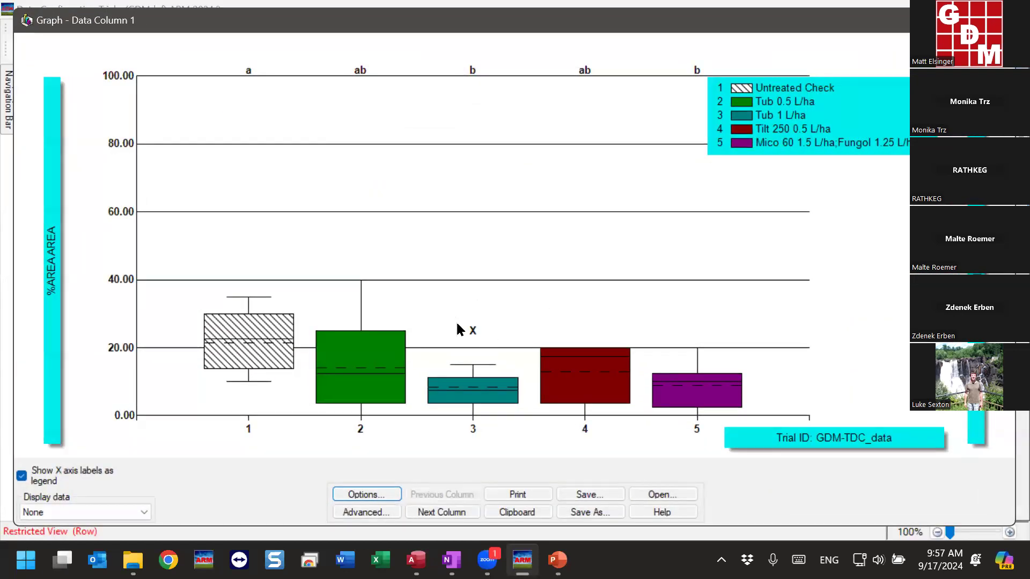
mouse_move(478, 330)
key(Escape)
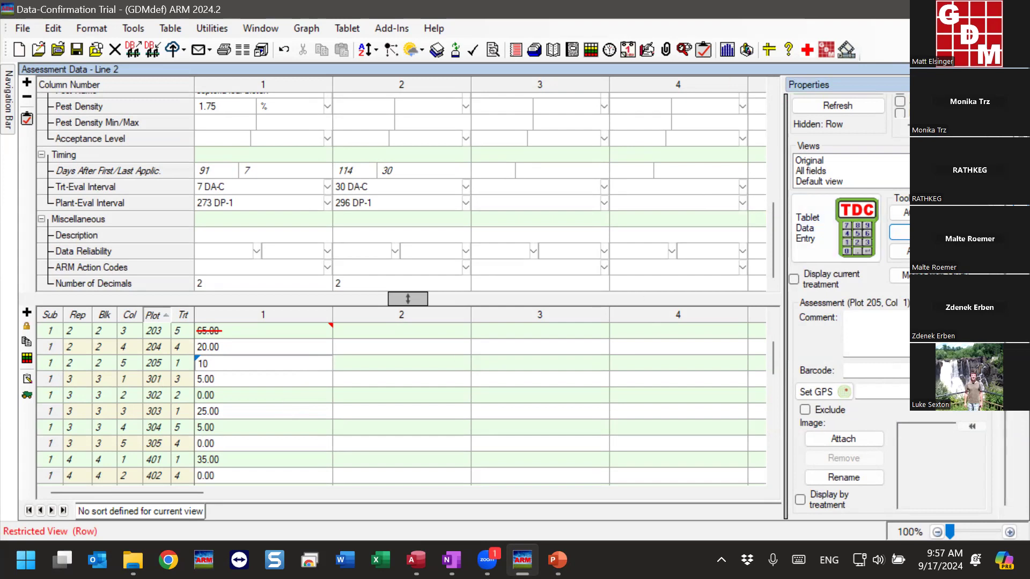
Display column 1's properties and search for outliers beyond 2 standard deviations from the grand mean, skipping excluded assessments
click(931, 232)
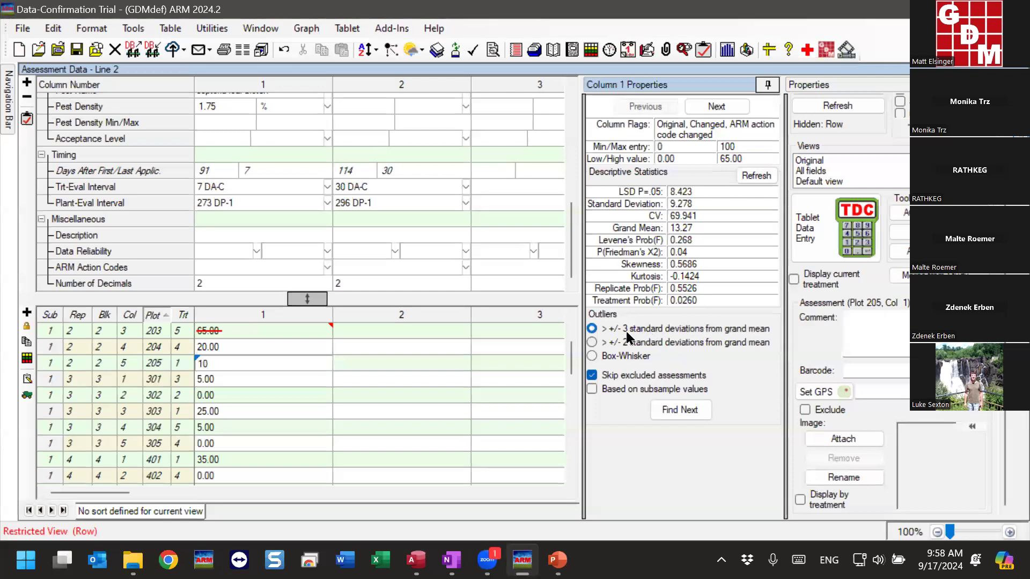
click(606, 358)
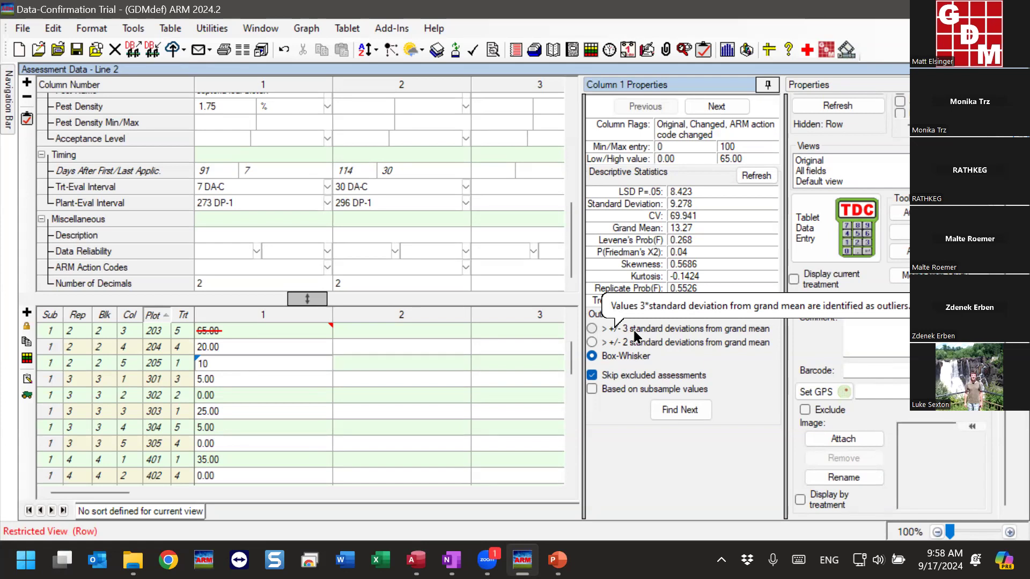
click(637, 342)
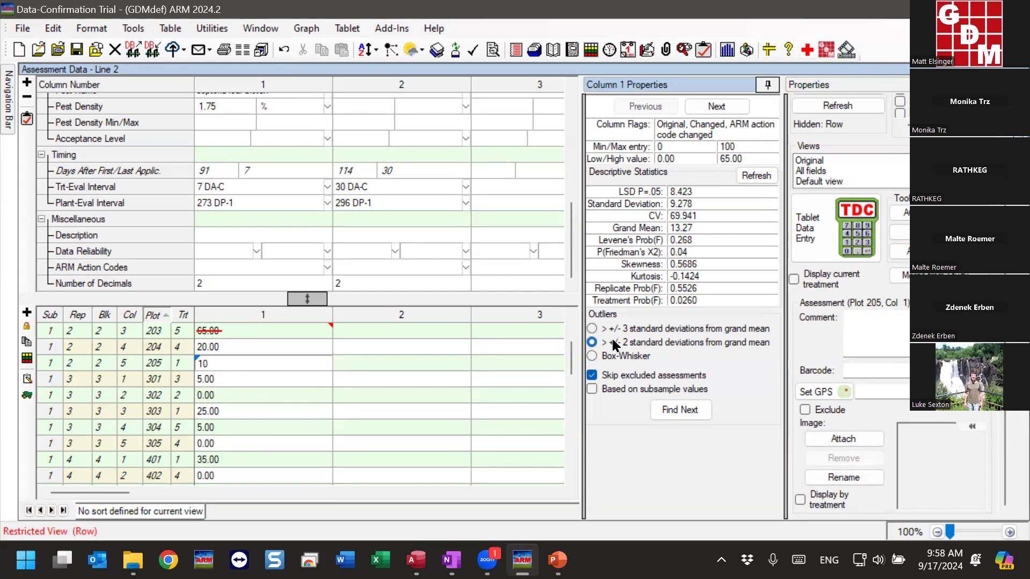
click(680, 410)
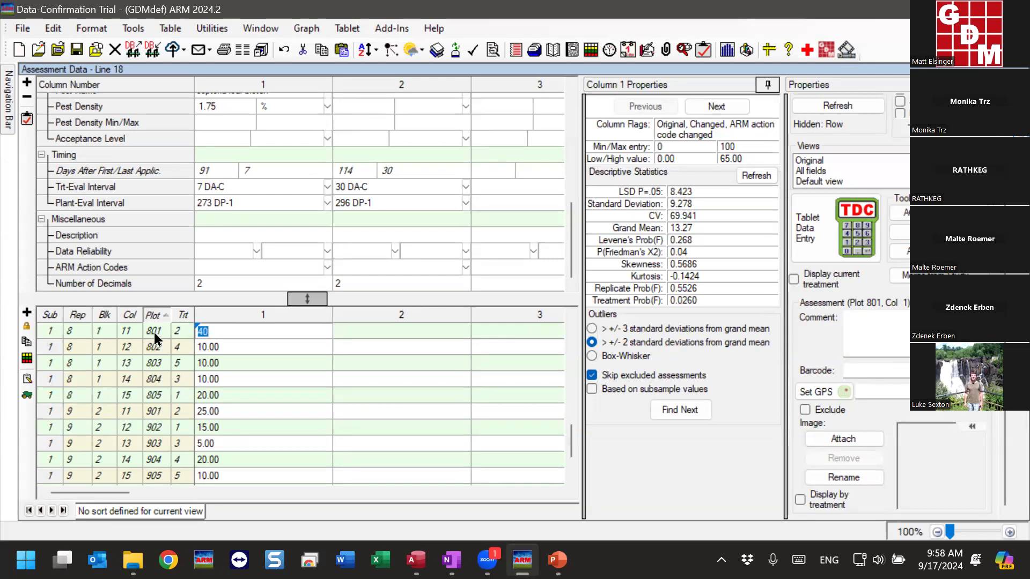
click(218, 329)
click(684, 413)
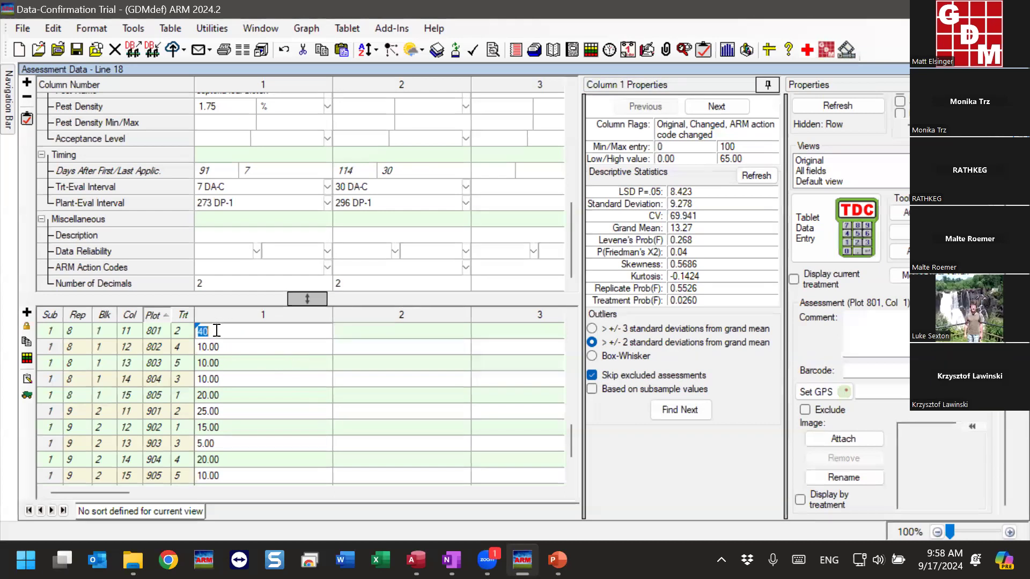
Search column 1 for outliers beyond 3 standard deviations from the grand mean, starting from plot 902
click(611, 331)
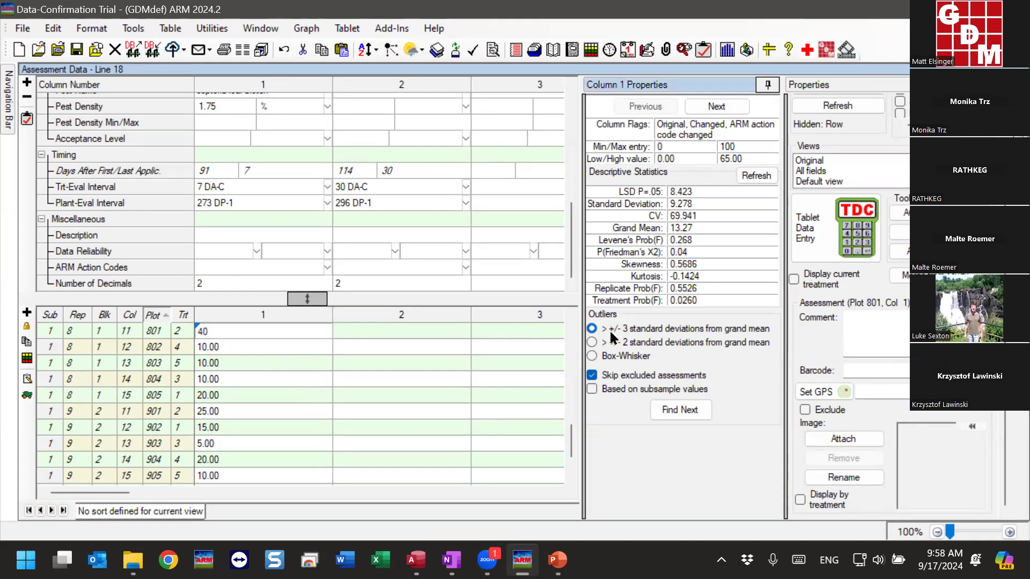
click(225, 428)
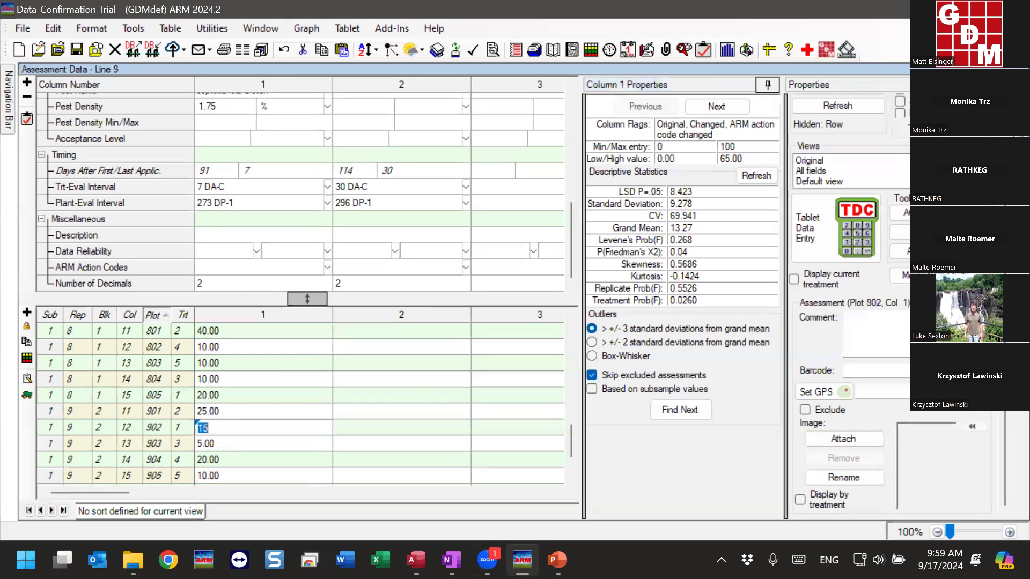
click(691, 412)
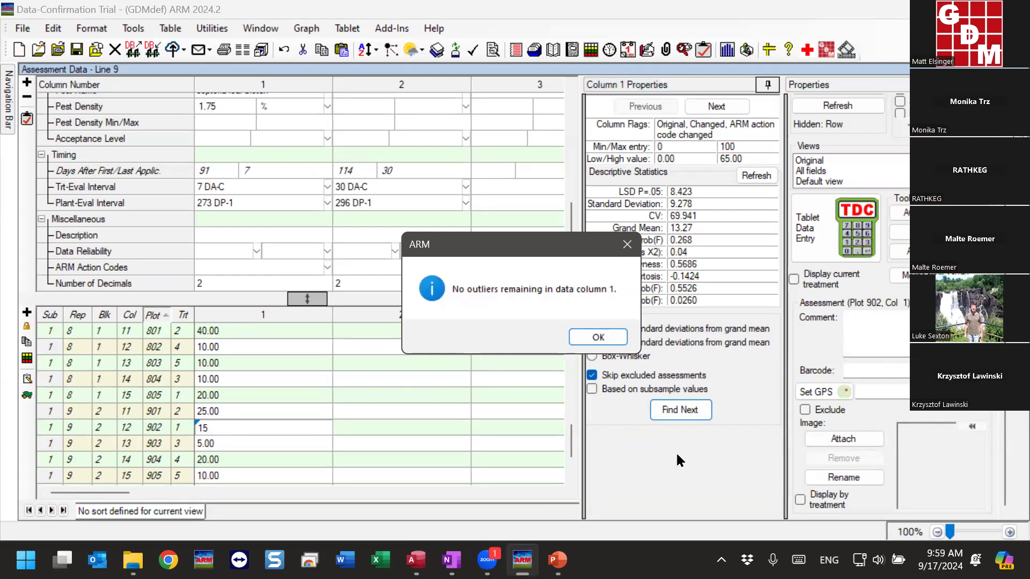
click(588, 334)
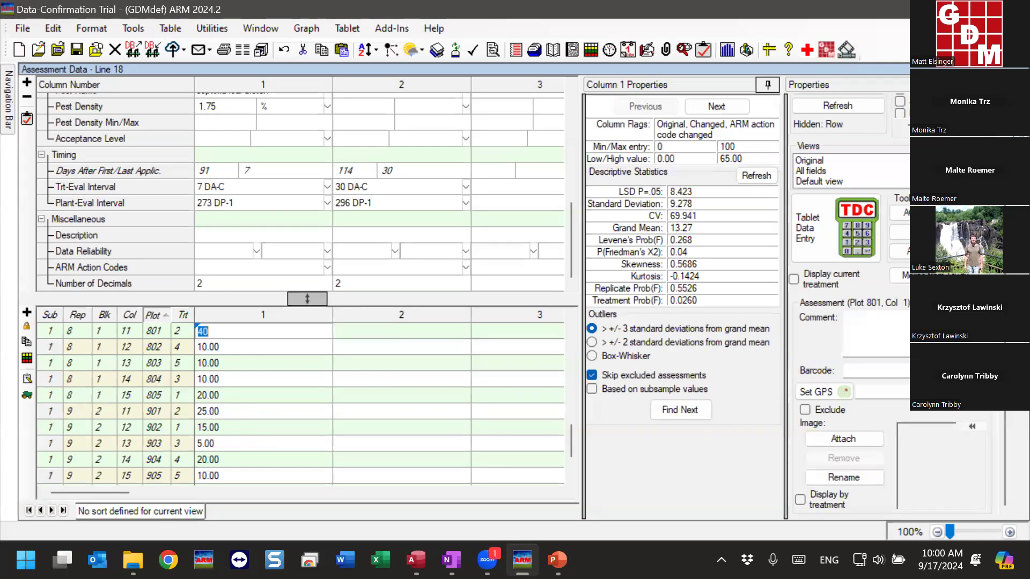
Display column 1's diagnostics and examine the raw and IID statistics down to the MaxStdRes value
click(209, 331)
click(785, 86)
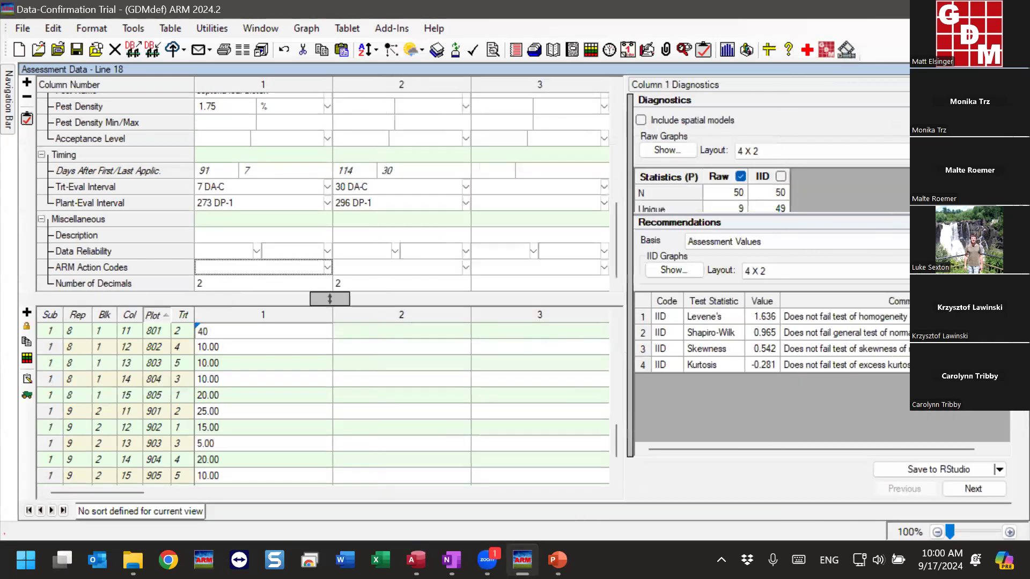
drag(859, 214, 834, 283)
scroll(712, 230, down, 5)
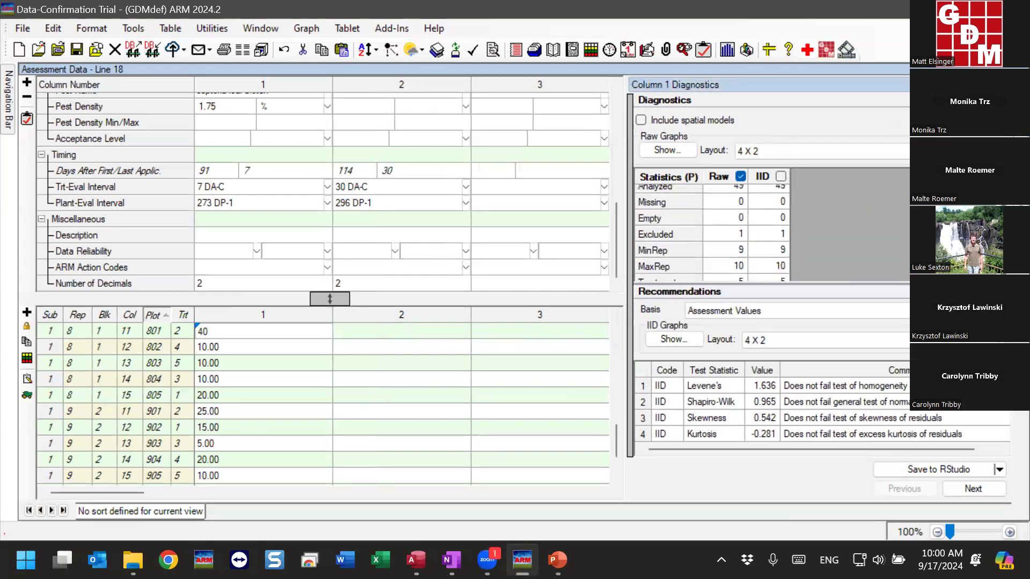
scroll(699, 225, down, 1)
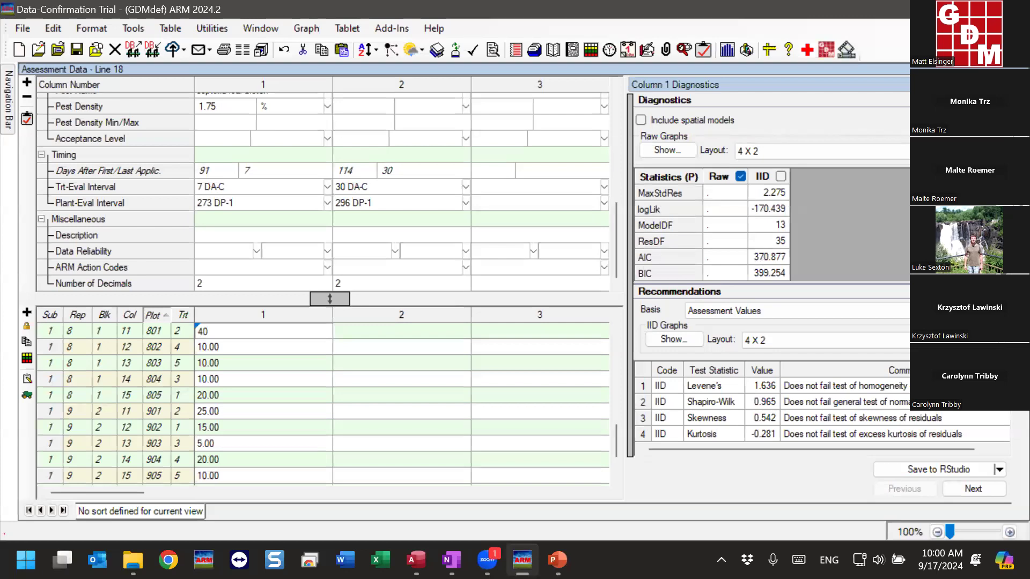
click(667, 197)
click(774, 191)
drag(851, 283, 849, 240)
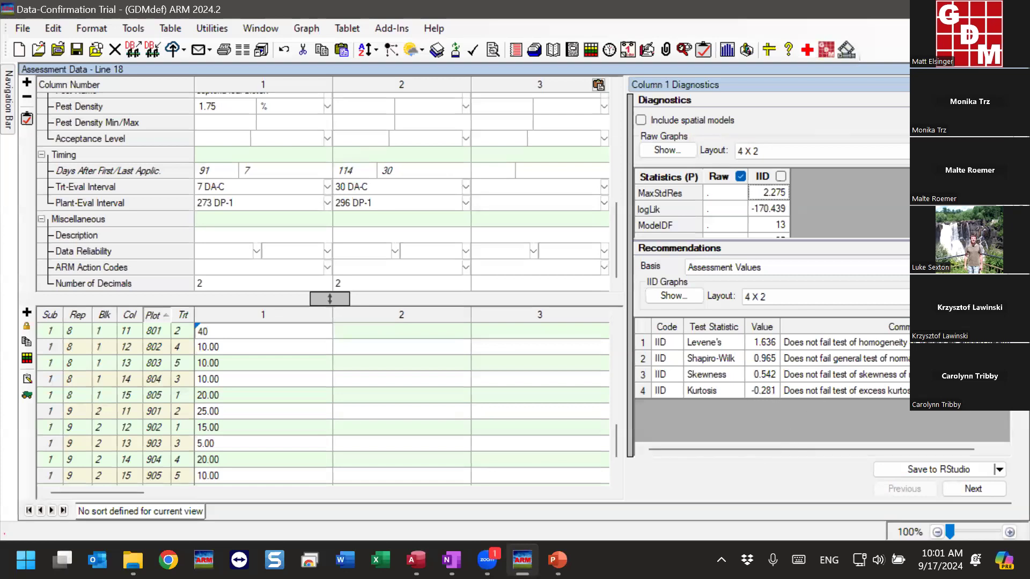
Close the diagnostics and rate column 1's data reliability as 2, Good
click(1004, 85)
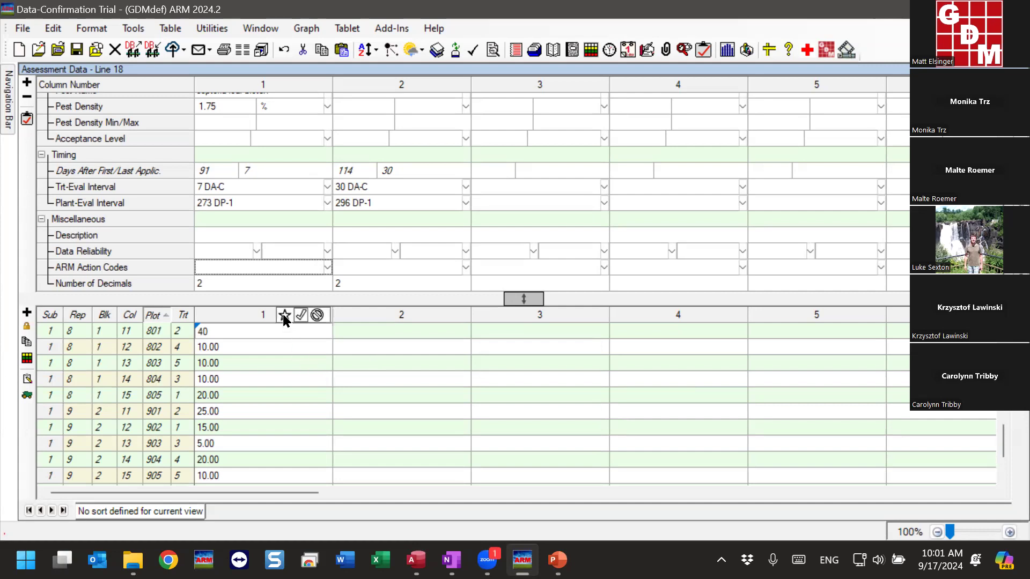
click(301, 316)
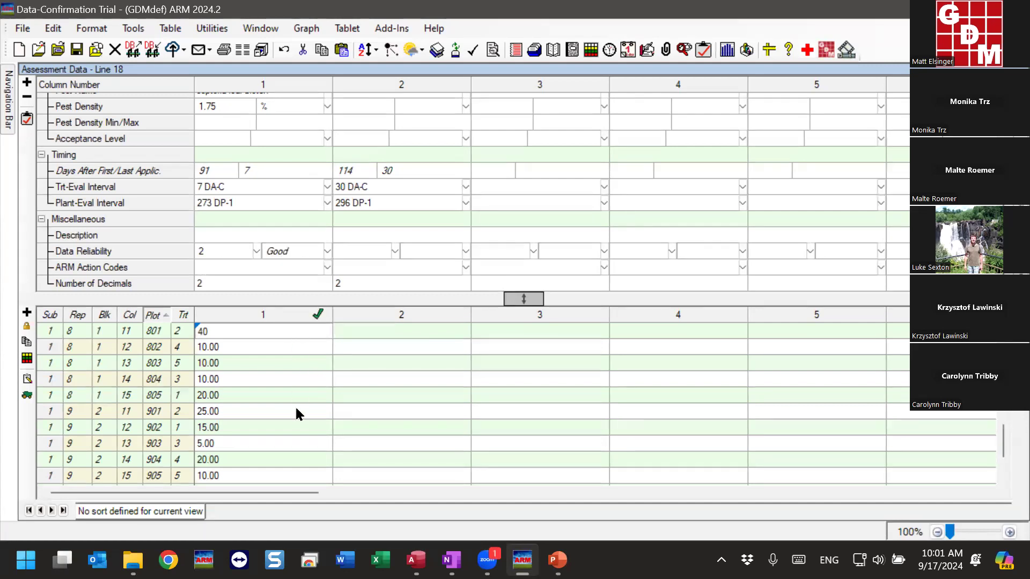
mouse_move(300, 318)
click(301, 320)
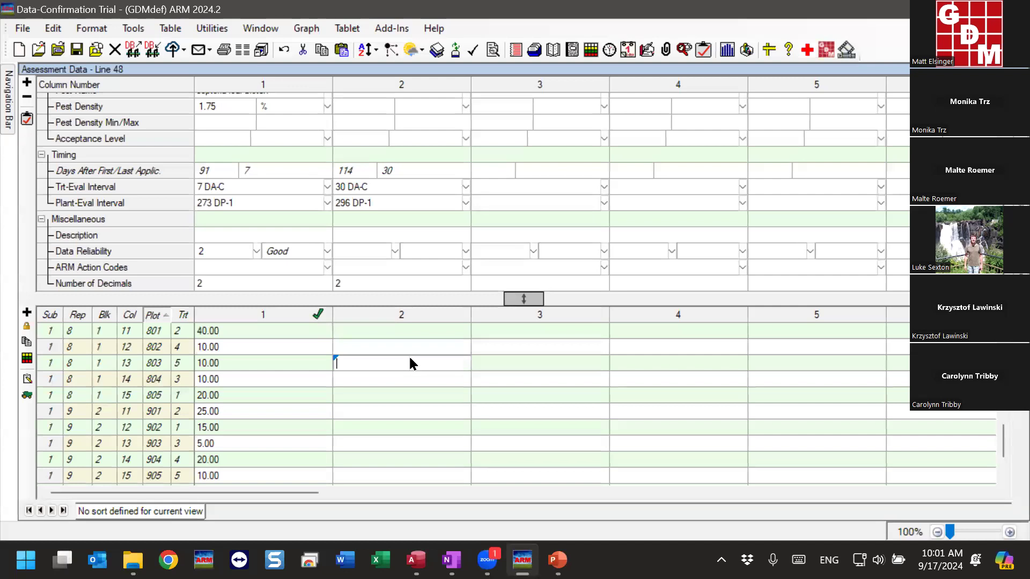